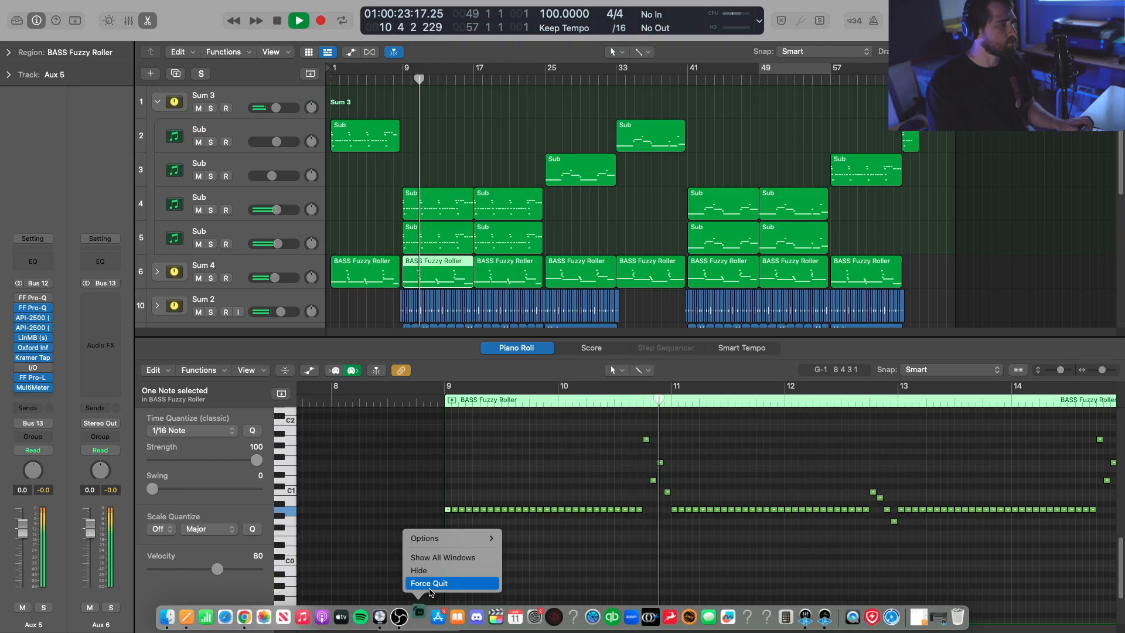
Step: Examine the MIDI notes of the BASS Fuzzy Roller region in the Piano Roll from bar 9 to bar 17
click(423, 585)
click(401, 553)
key(super+Right)
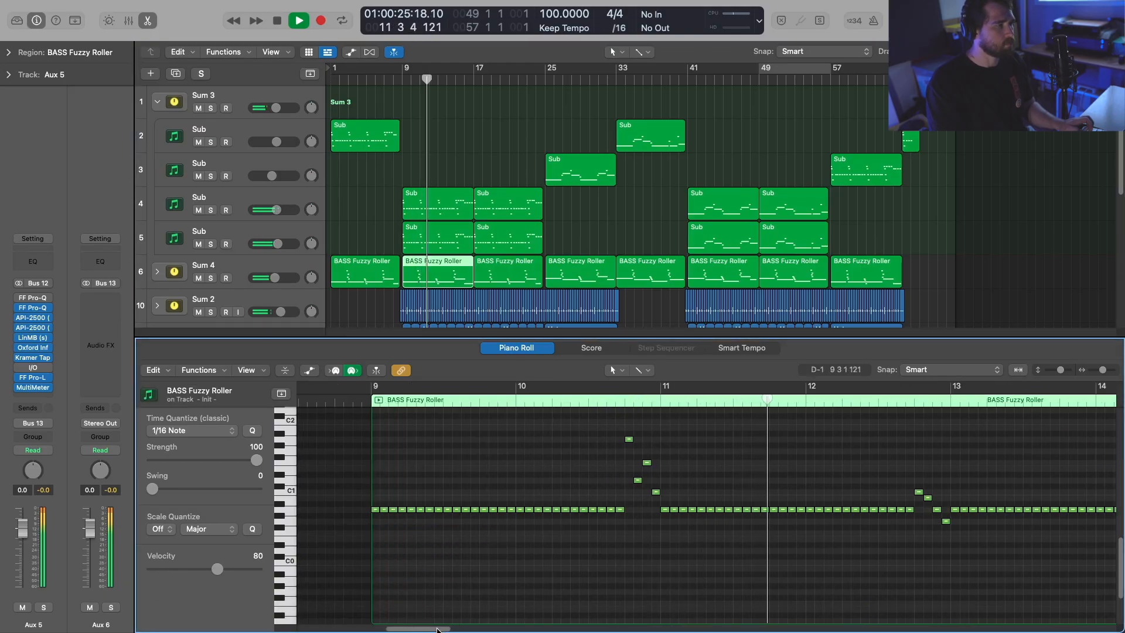
scroll(475, 621, right, 10)
drag(466, 631, 479, 631)
key(super+Left)
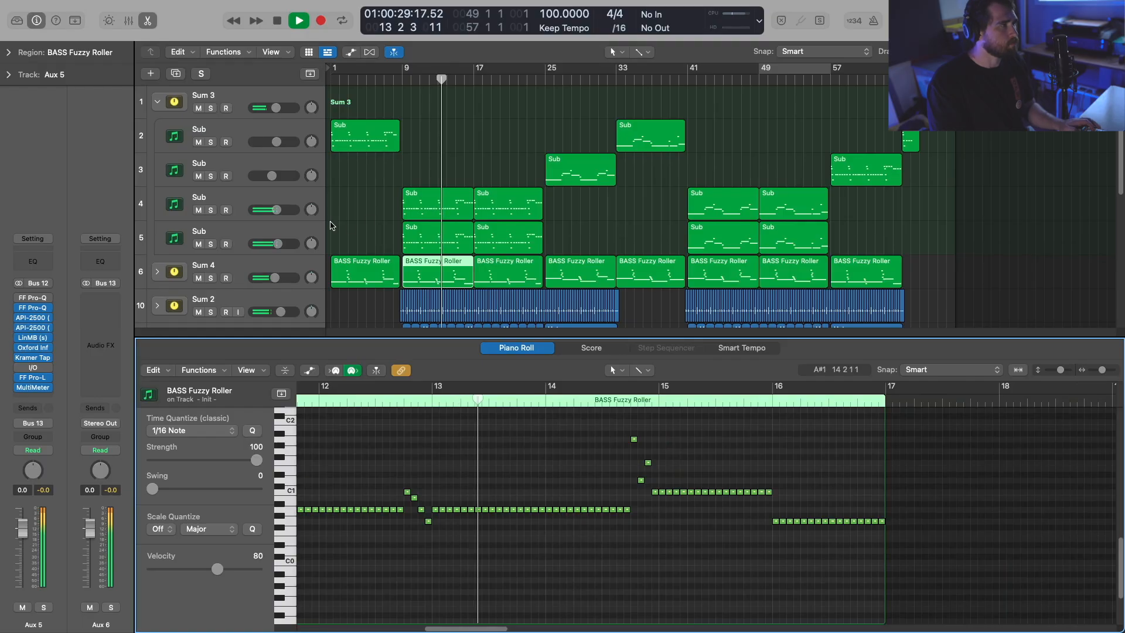
Step: Show the two Sub regions and the BASS Fuzzy Roller region at bar 9 together in an enlarged Piano Roll
drag(456, 164, 458, 281)
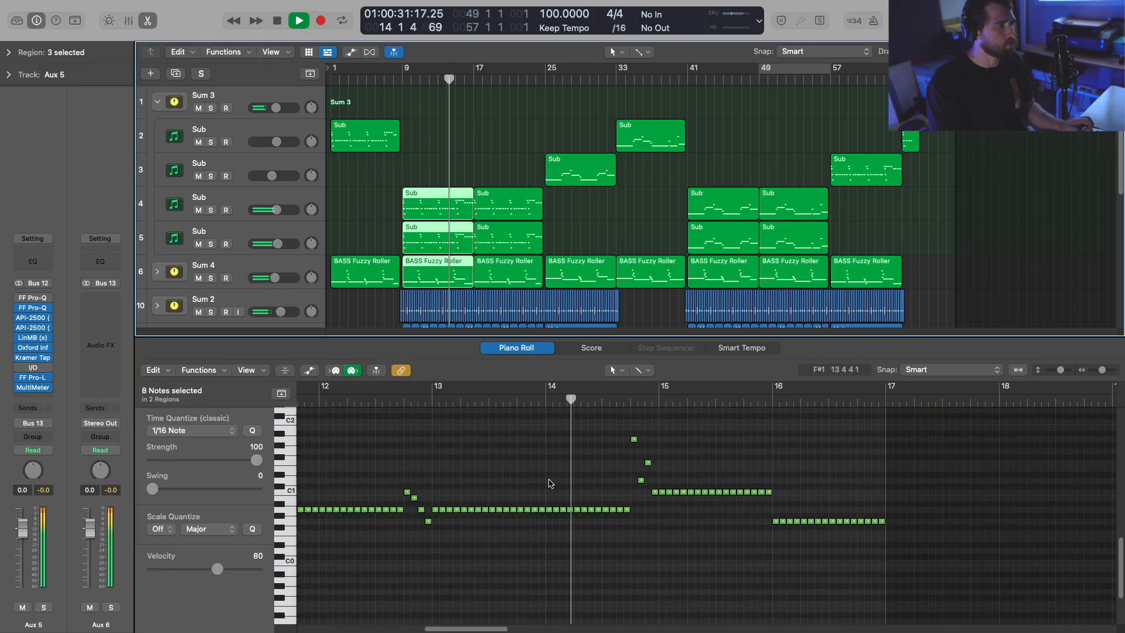
scroll(544, 497, left, 5)
scroll(497, 536, down, 3)
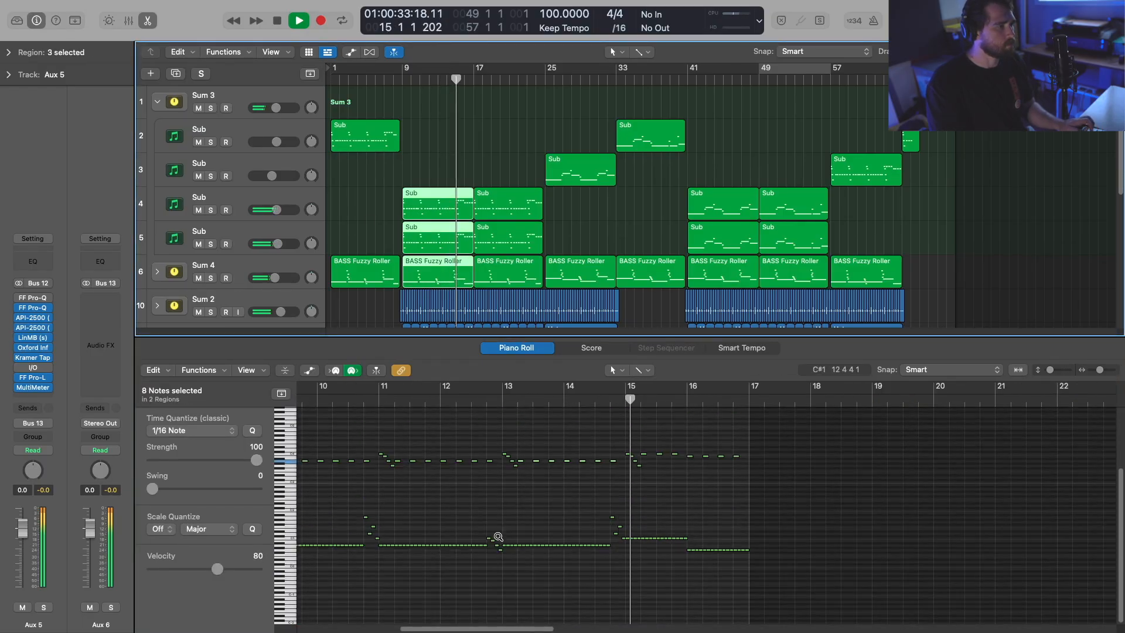
scroll(498, 537, up, 2)
drag(584, 339, 584, 324)
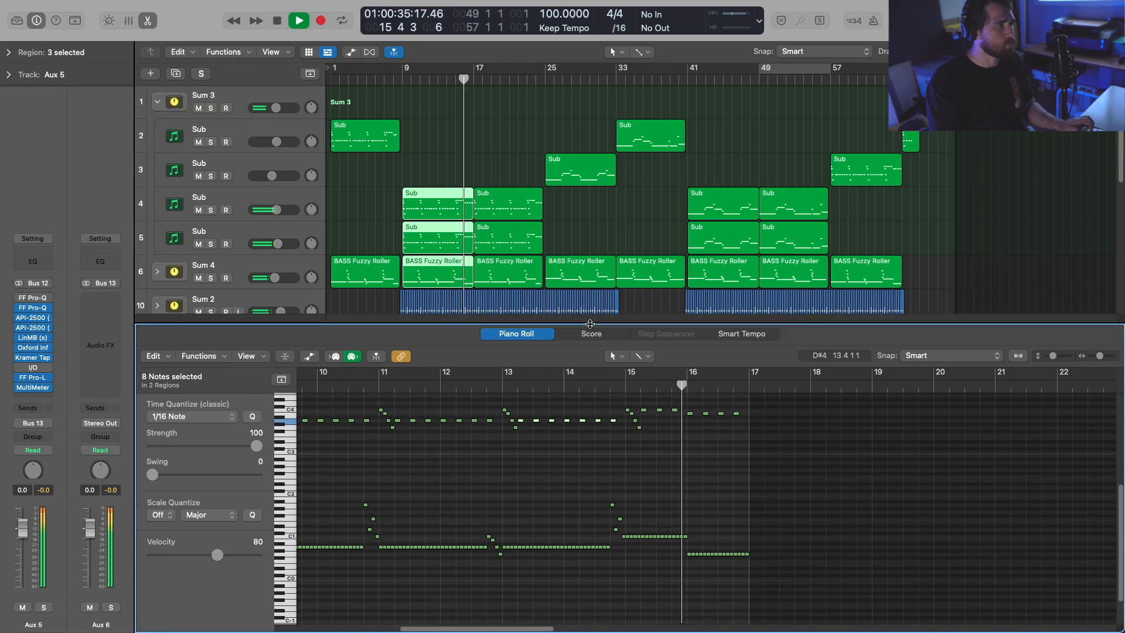
scroll(602, 282, down, 4)
drag(510, 630, 502, 630)
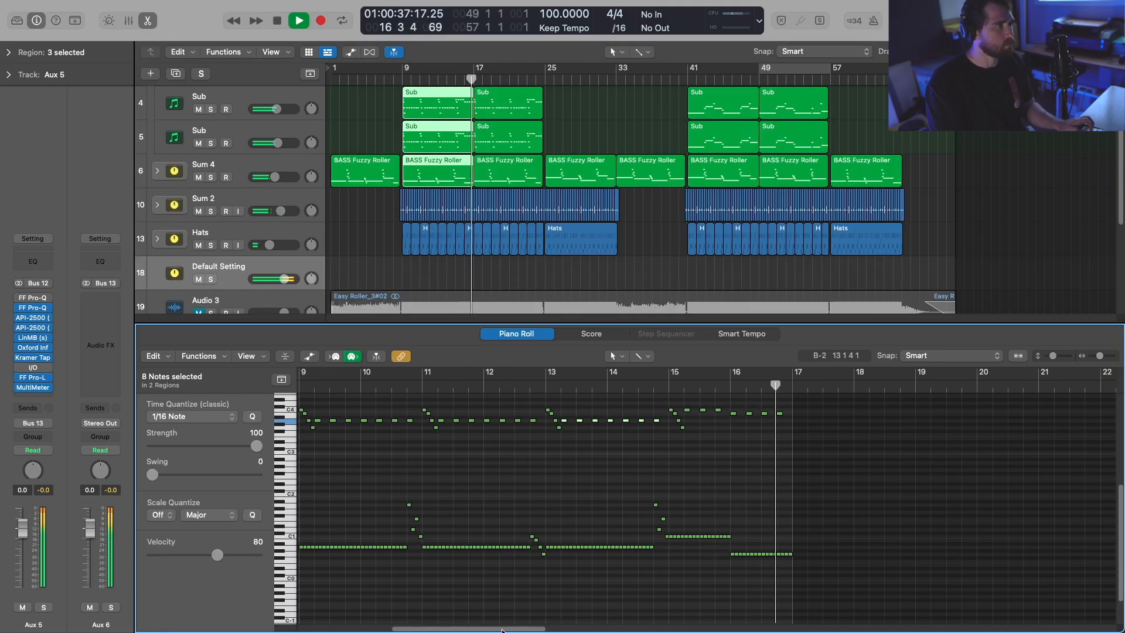
Step: Add the two Sub regions and the BASS Fuzzy Roller region at bar 17 to the selection and inspect their notes through bar 24
shift+click(519, 104)
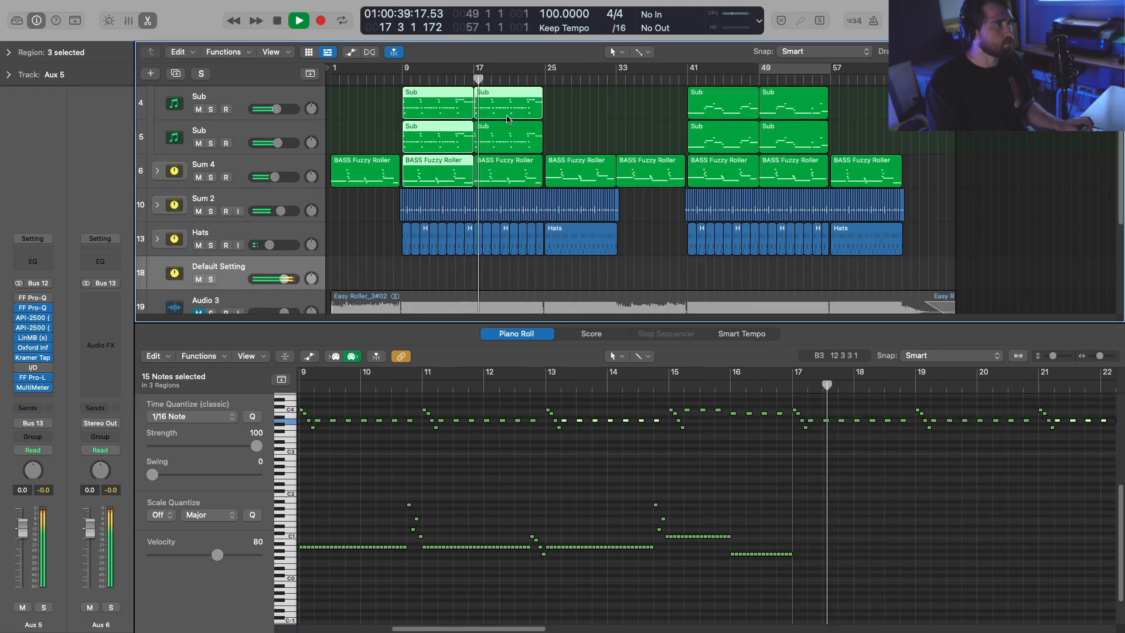
shift+click(514, 134)
shift+click(511, 169)
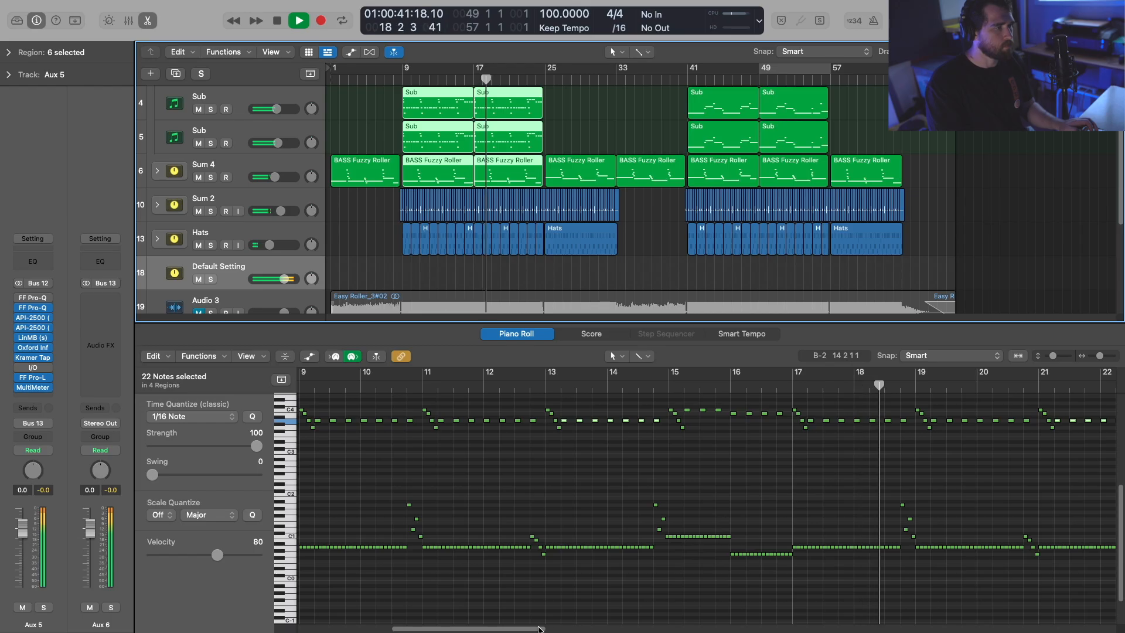
drag(539, 629, 641, 628)
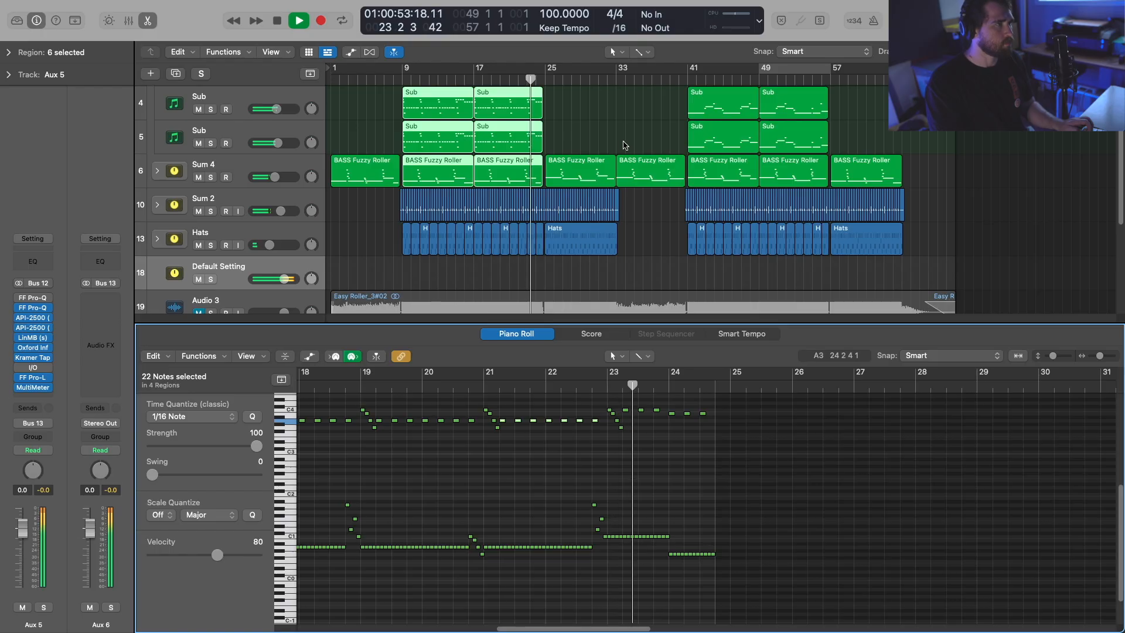
Step: Examine the notes of the Sub and BASS Fuzzy Roller regions from bar 25 to bar 33 together in the Piano Roll
scroll(582, 137, up, 4)
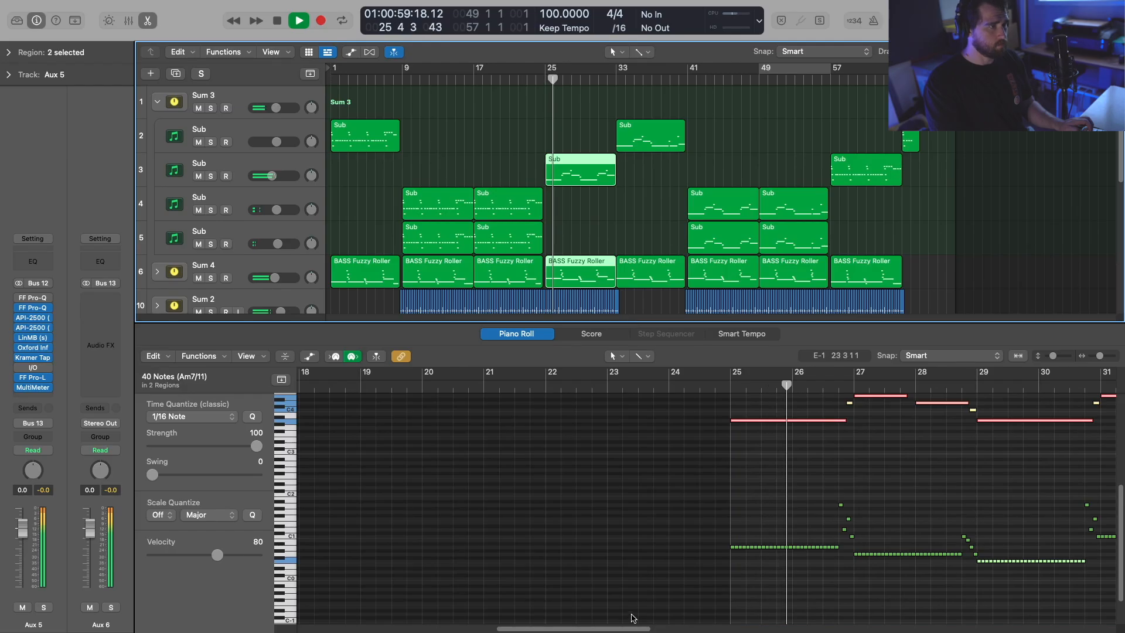
drag(605, 628, 664, 628)
scroll(680, 538, up, 3)
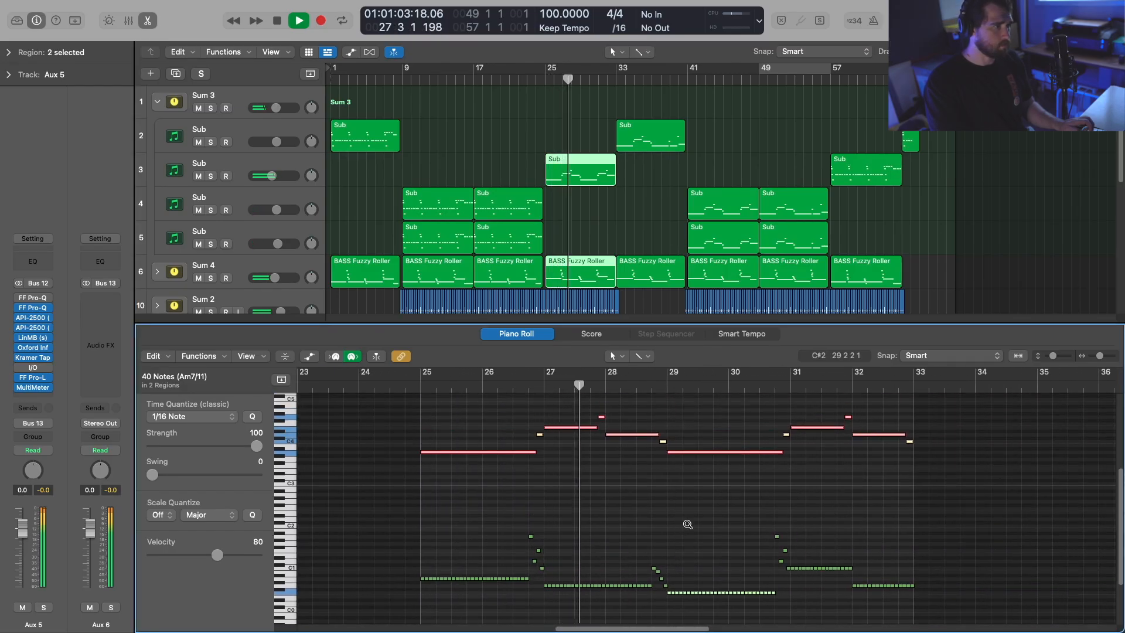
scroll(687, 524, up, 2)
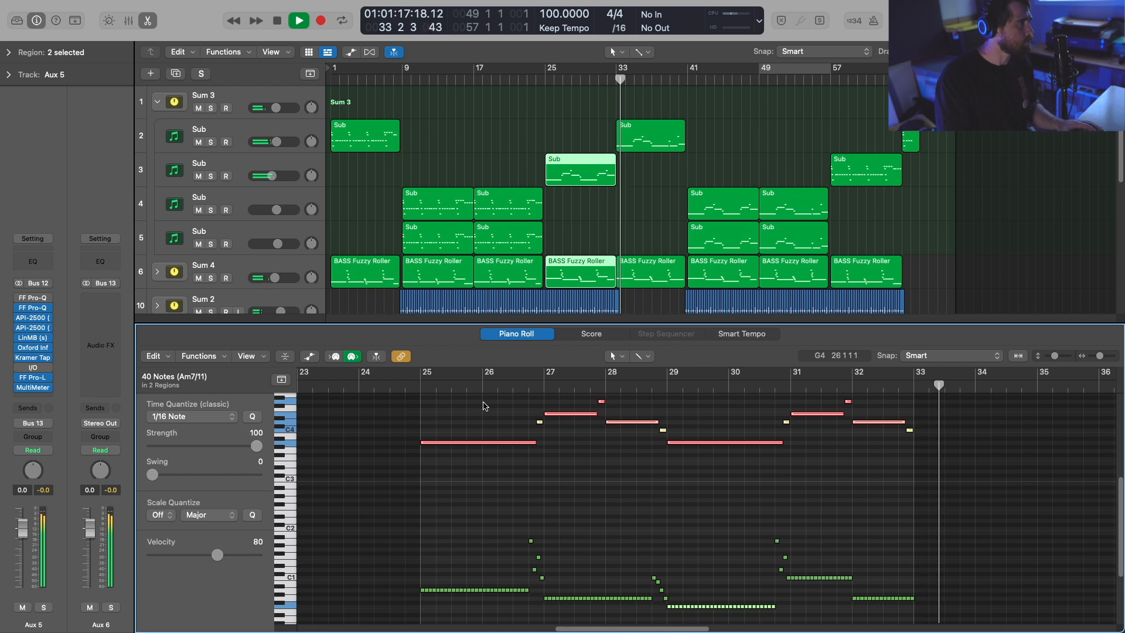
Step: Stop playback, hide the Piano Roll editor and return the playhead to the start of the project
key(space)
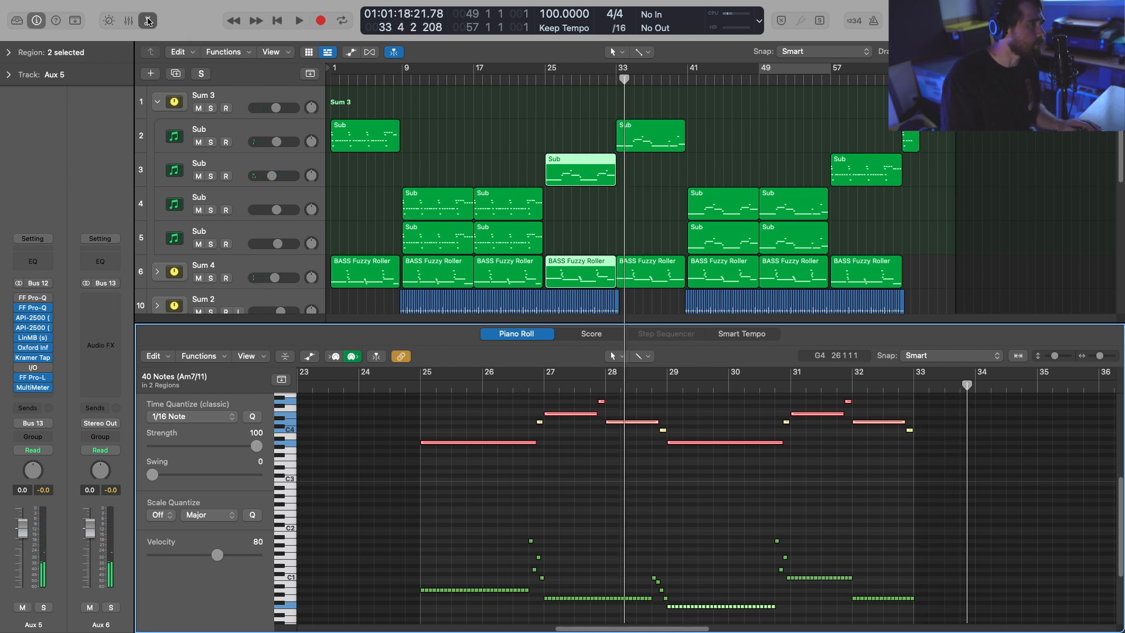
click(148, 21)
key(Return)
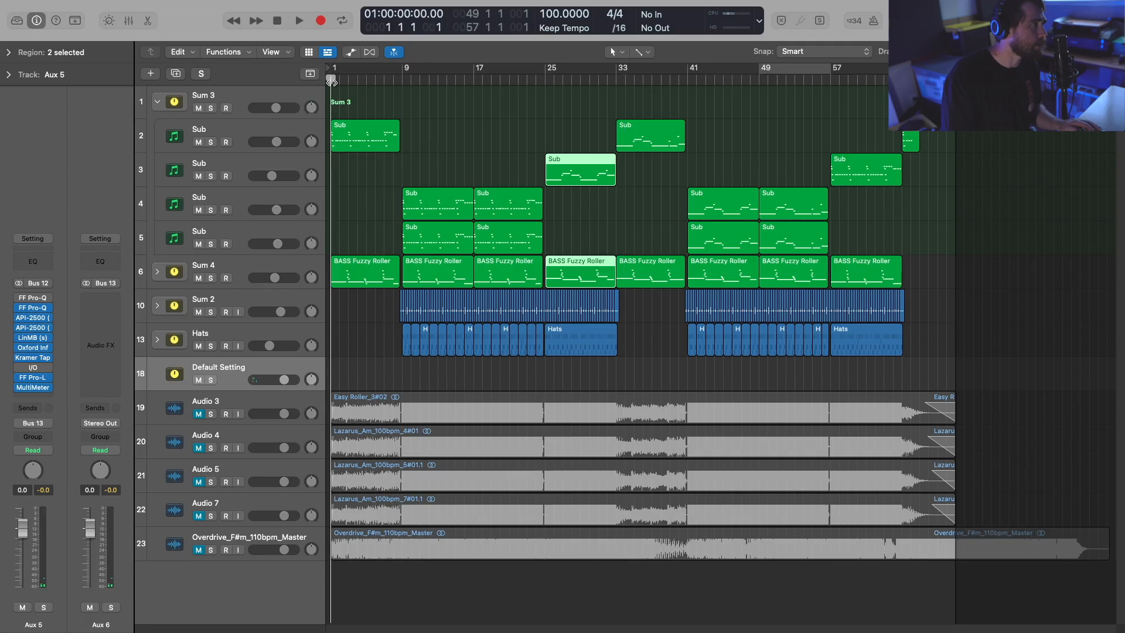
Step: Clear the region selection and set a cycle range from bar 1 to bar 33
click(448, 170)
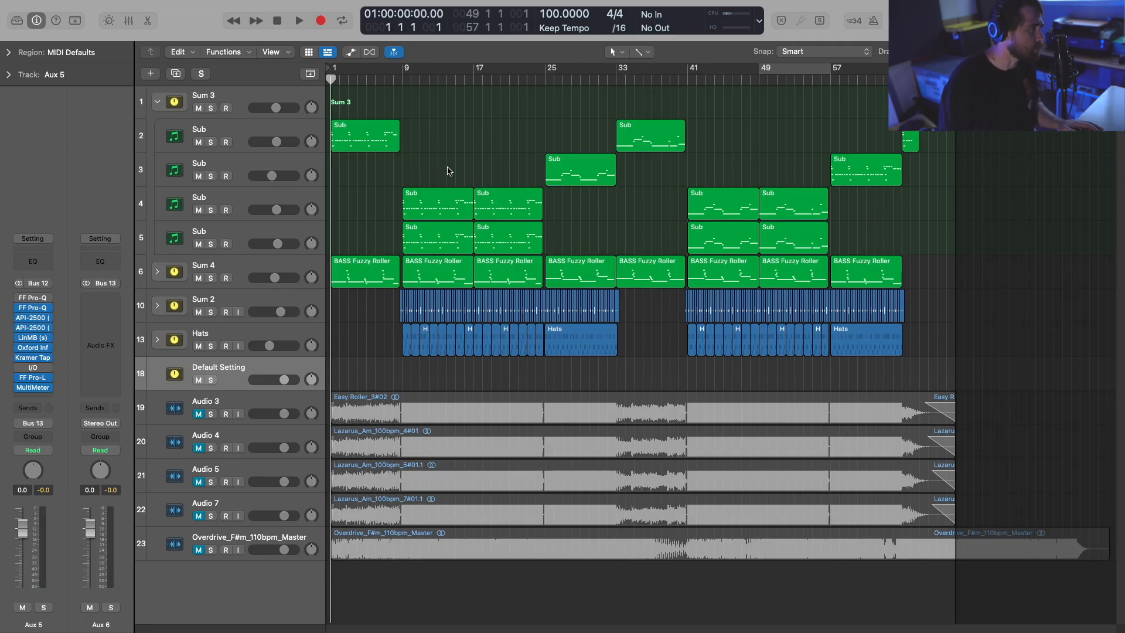
drag(331, 72, 616, 69)
drag(462, 70, 494, 71)
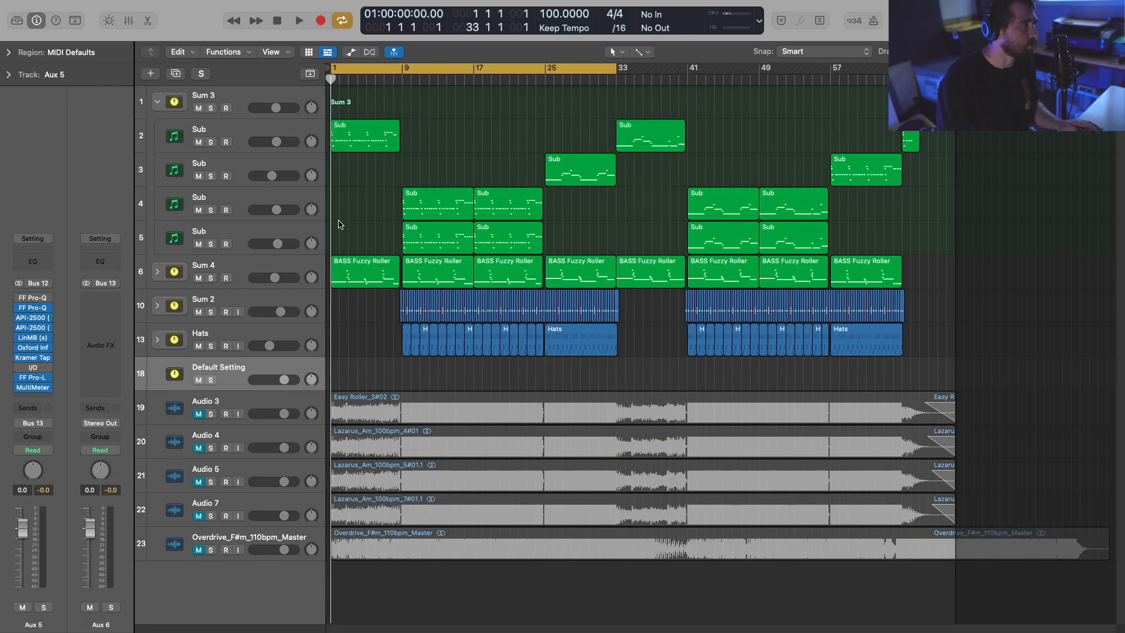
Step: Expand the Sum 4, Sum 2 and Hats track stacks to show their individual bass, kick, snare and hi-hat tracks
scroll(375, 348, up, 3)
scroll(410, 363, up, 8)
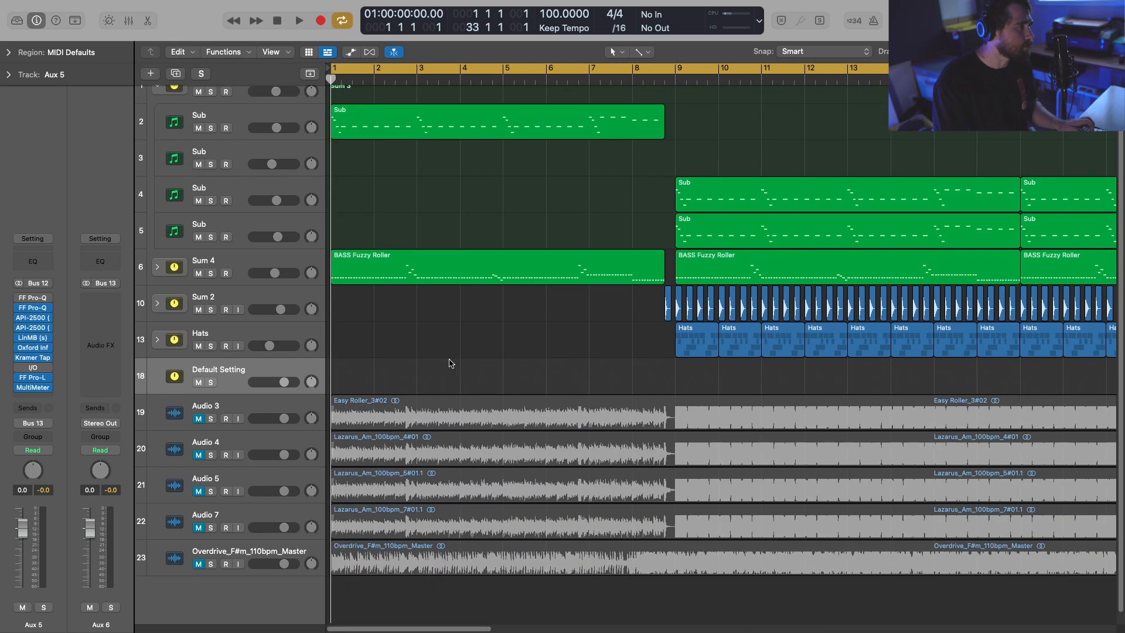
scroll(451, 364, down, 2)
scroll(451, 360, down, 2)
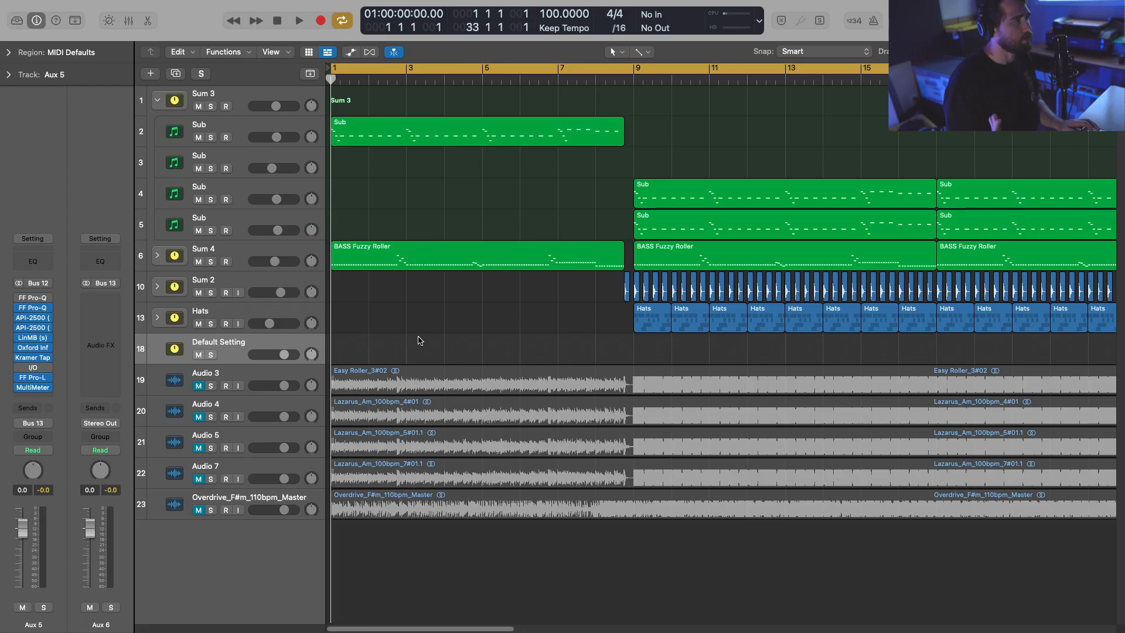
scroll(419, 338, down, 1)
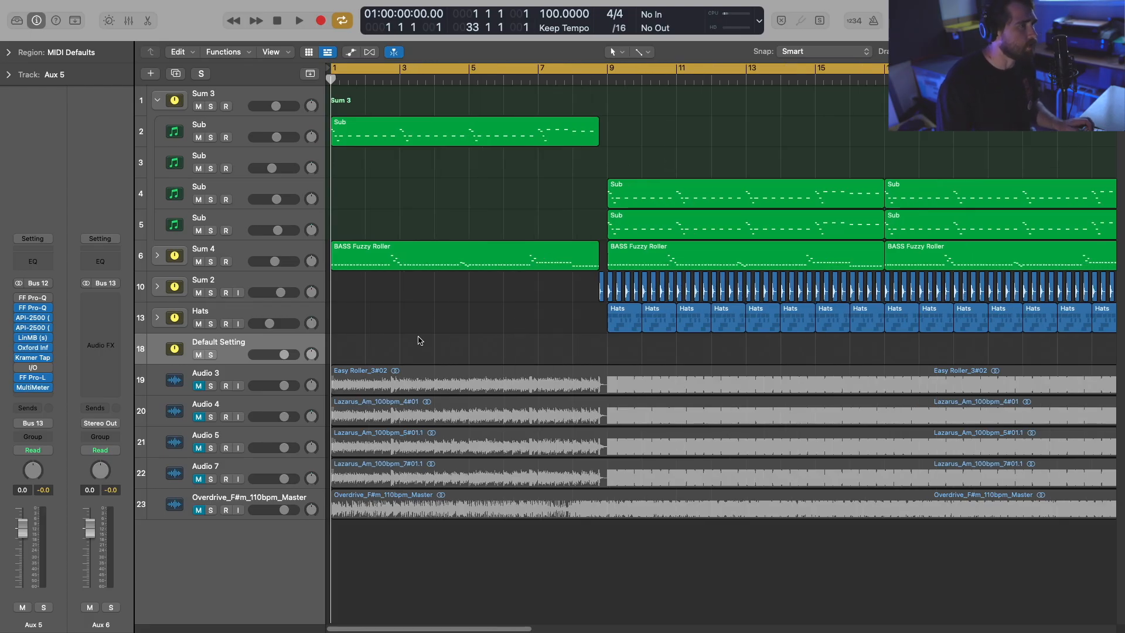
scroll(420, 340, down, 1)
scroll(420, 340, down, 1)
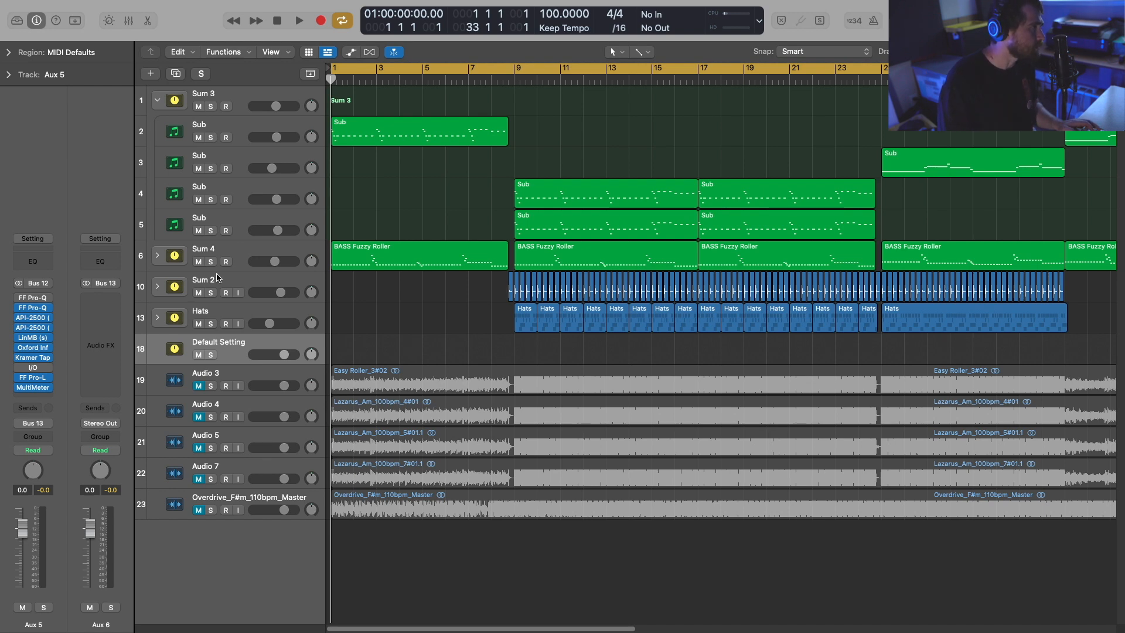
click(157, 258)
click(156, 381)
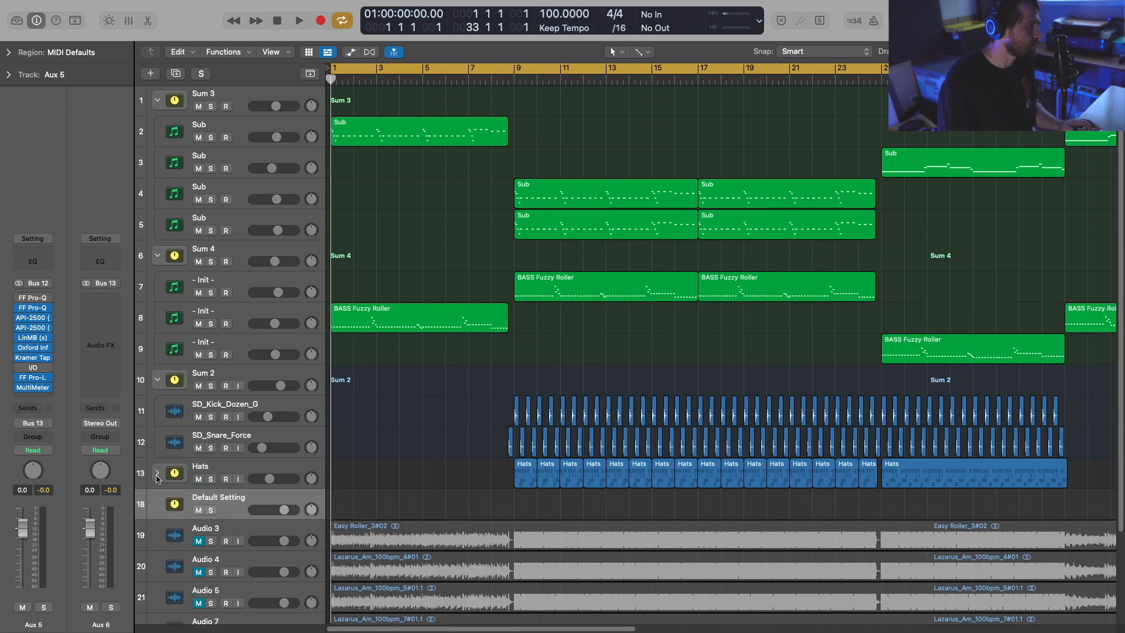
click(157, 474)
scroll(176, 498, down, 2)
scroll(215, 574, down, 1)
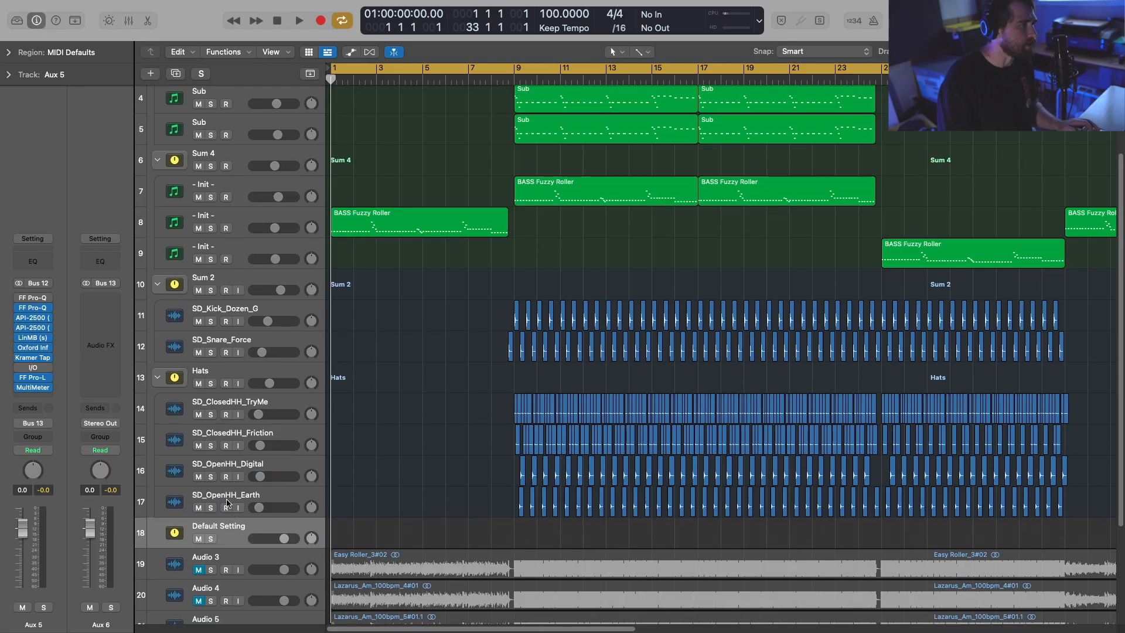
scroll(397, 462, down, 1)
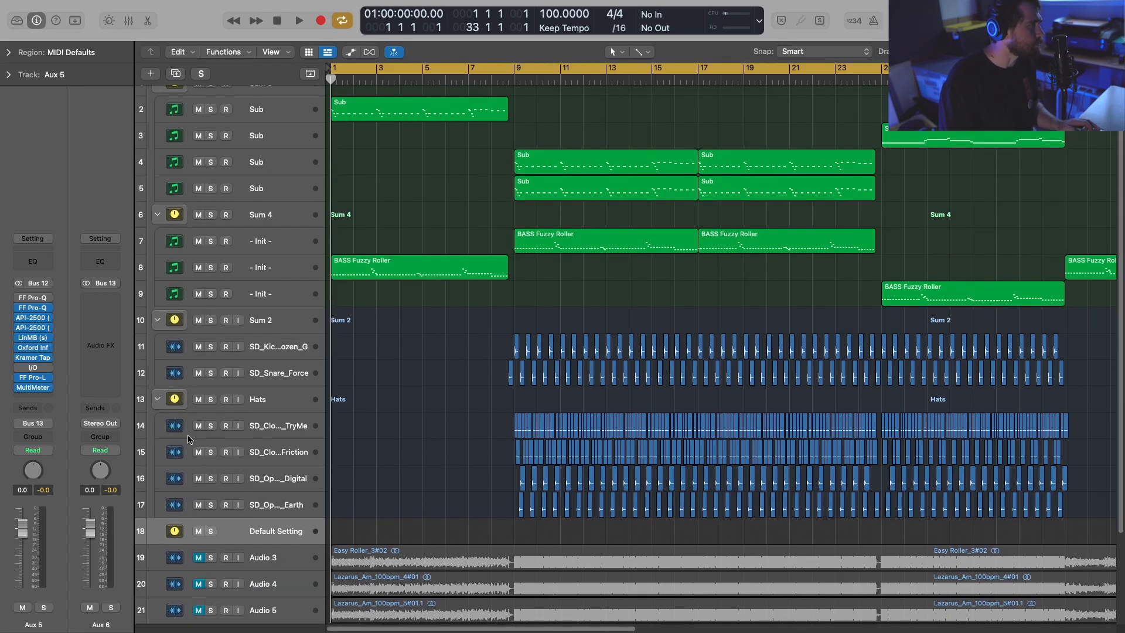
Step: Collapse the Hats and Sum 2 track stacks, leaving the Sub and bass tracks expanded
click(157, 398)
click(158, 319)
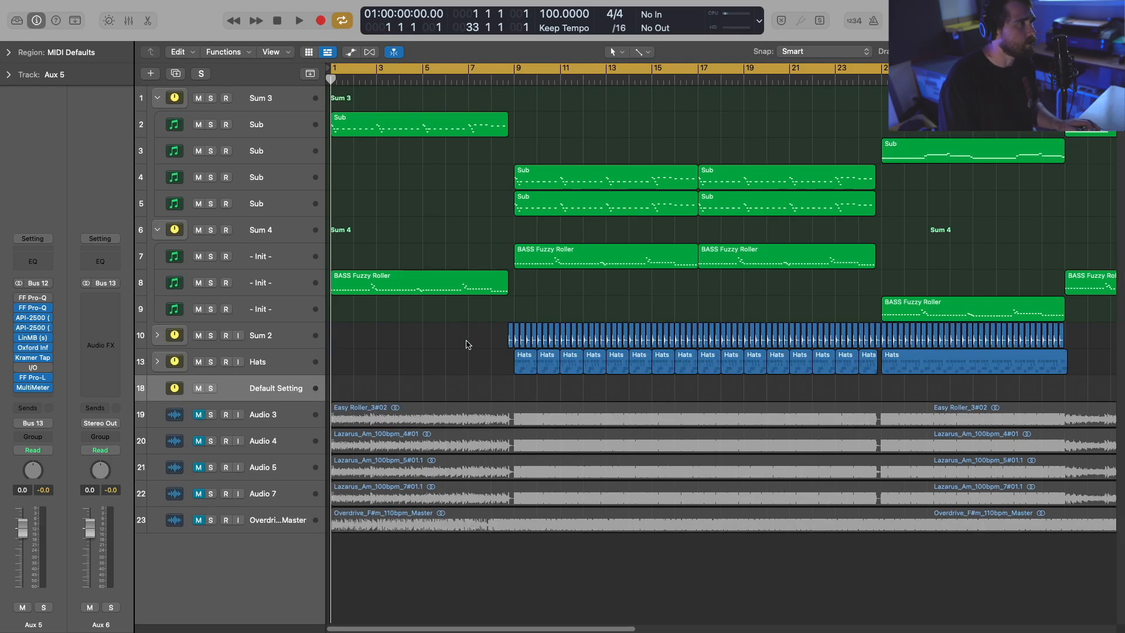
key(super+Down)
key(super+Right)
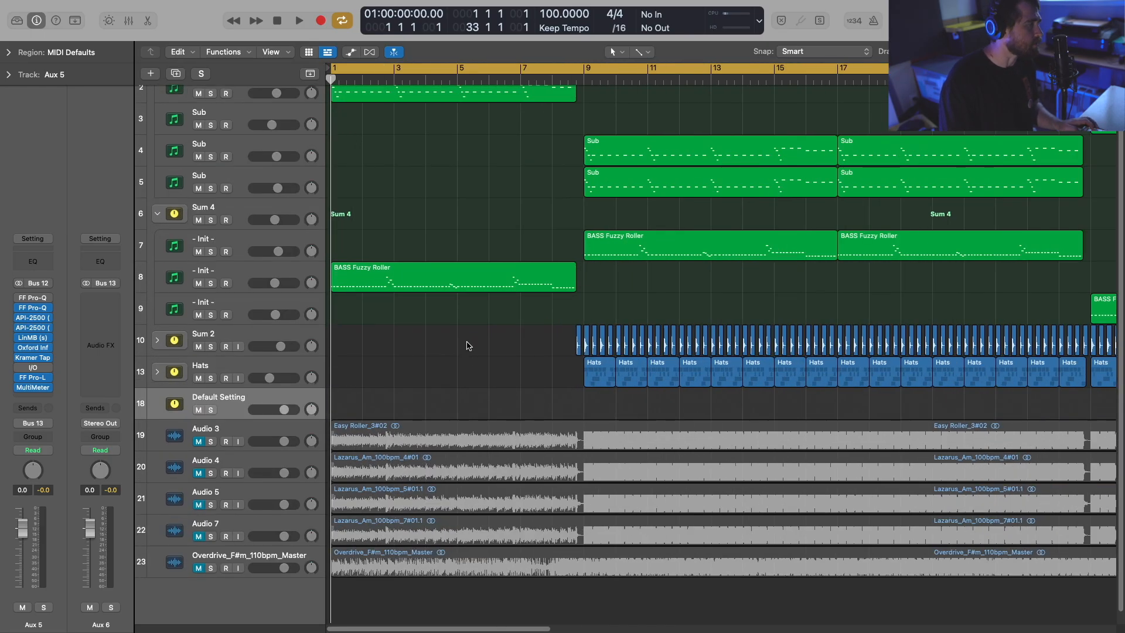
scroll(469, 346, up, 2)
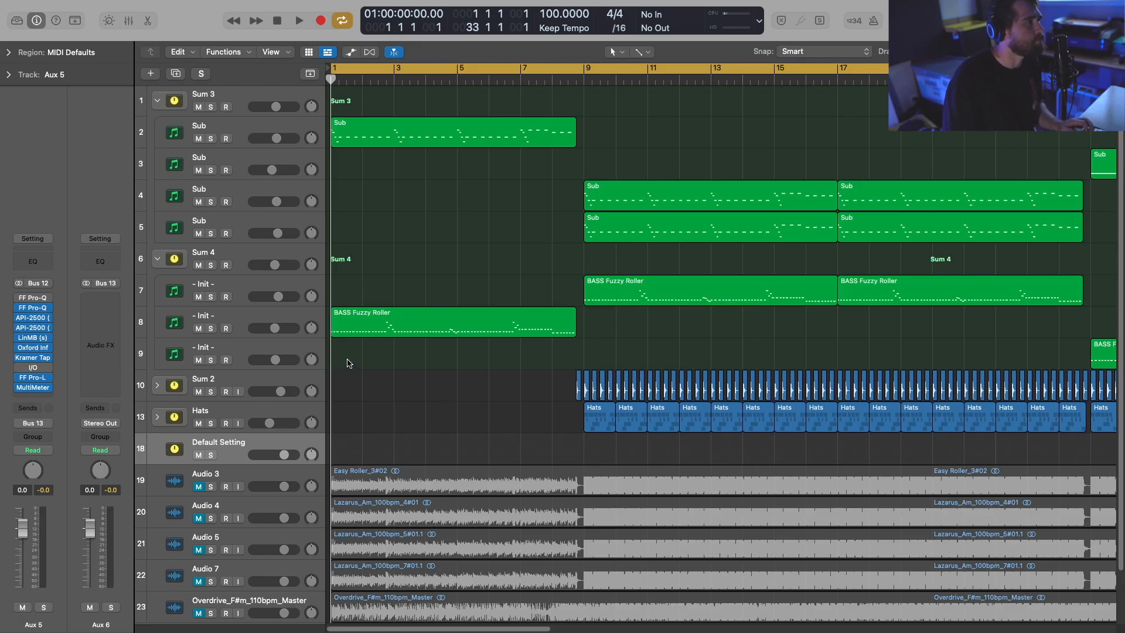
Step: Open the BASS Fuzzy Roller region at bar 1 in the Piano Roll and audition it with its track soloed
drag(348, 363, 424, 319)
double_click(424, 318)
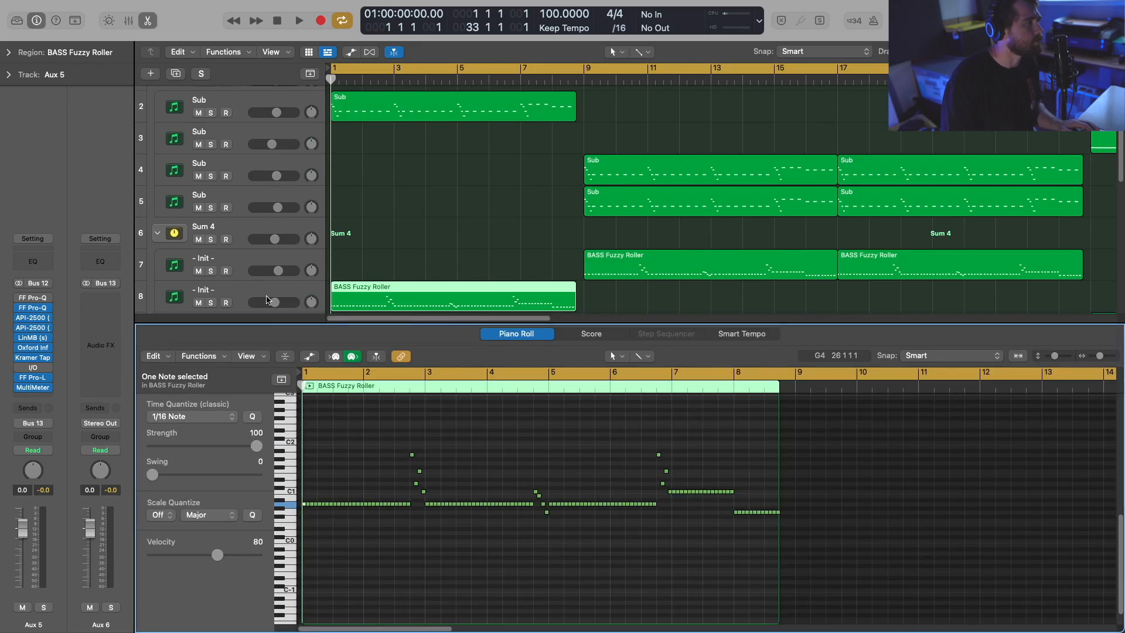
click(211, 303)
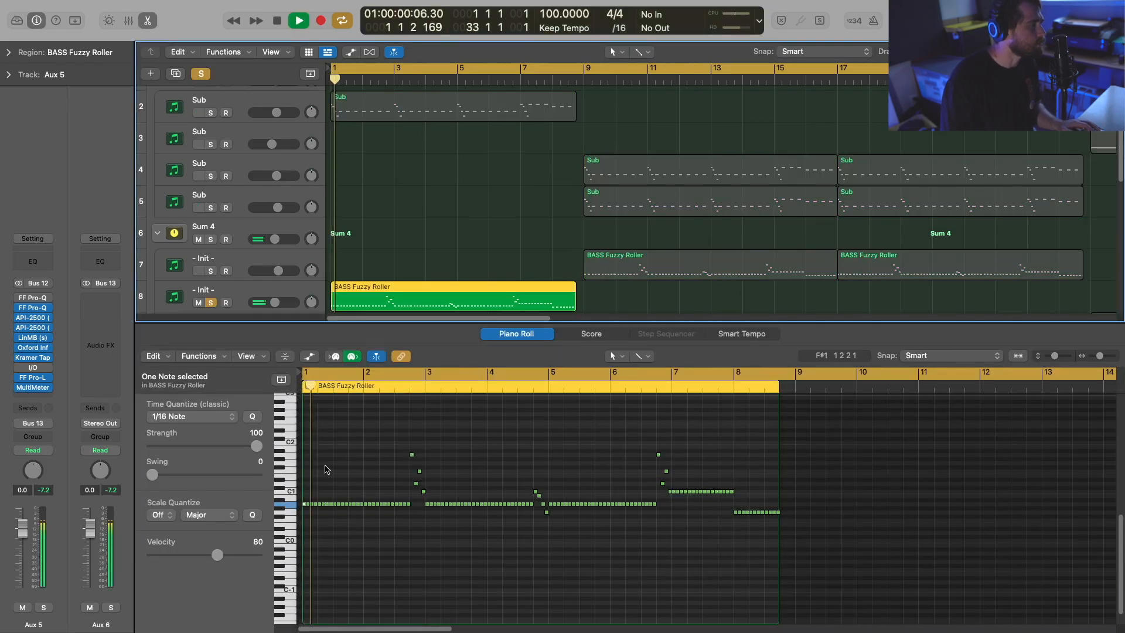
scroll(463, 533, up, 3)
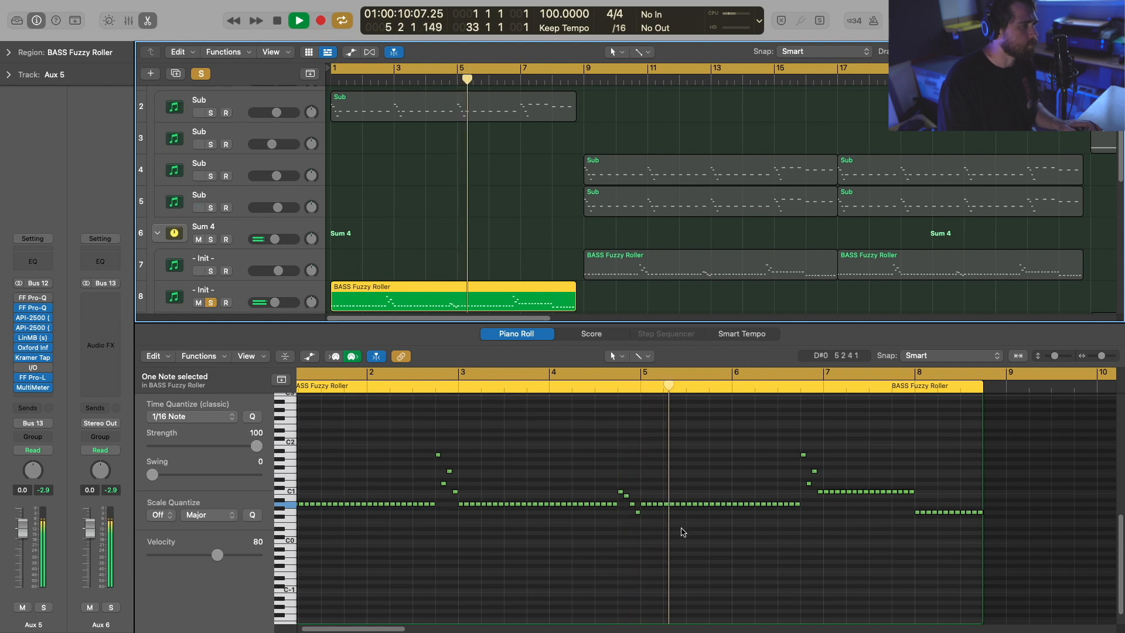
key(space)
click(211, 302)
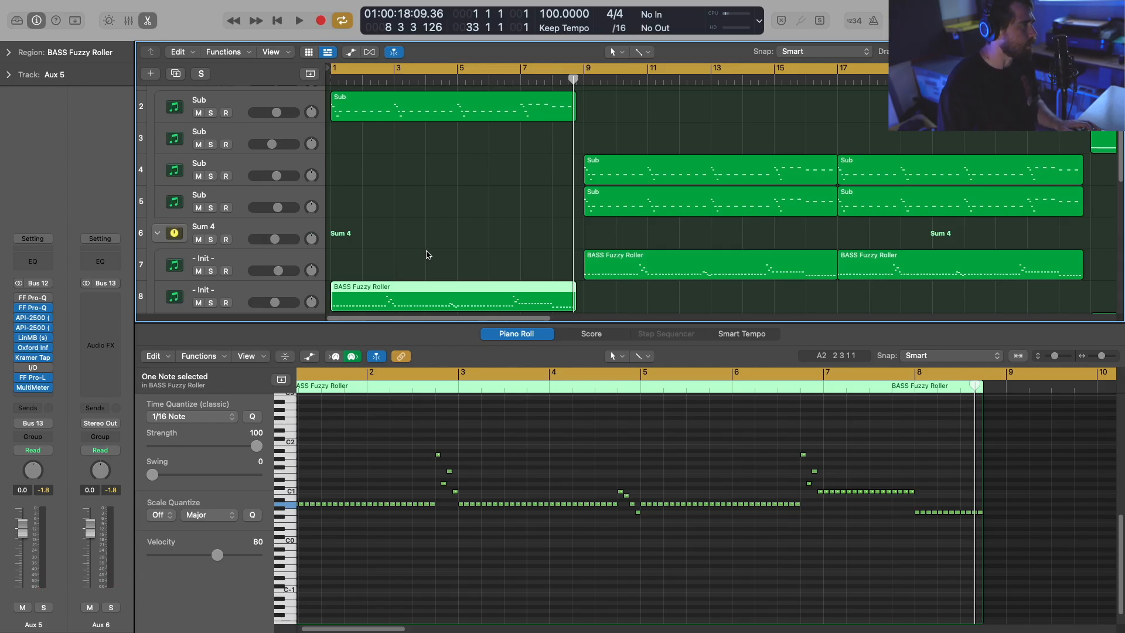
Step: Select the Sub track holding the region at bar 1, solo it and play it from the start
scroll(378, 193, up, 1)
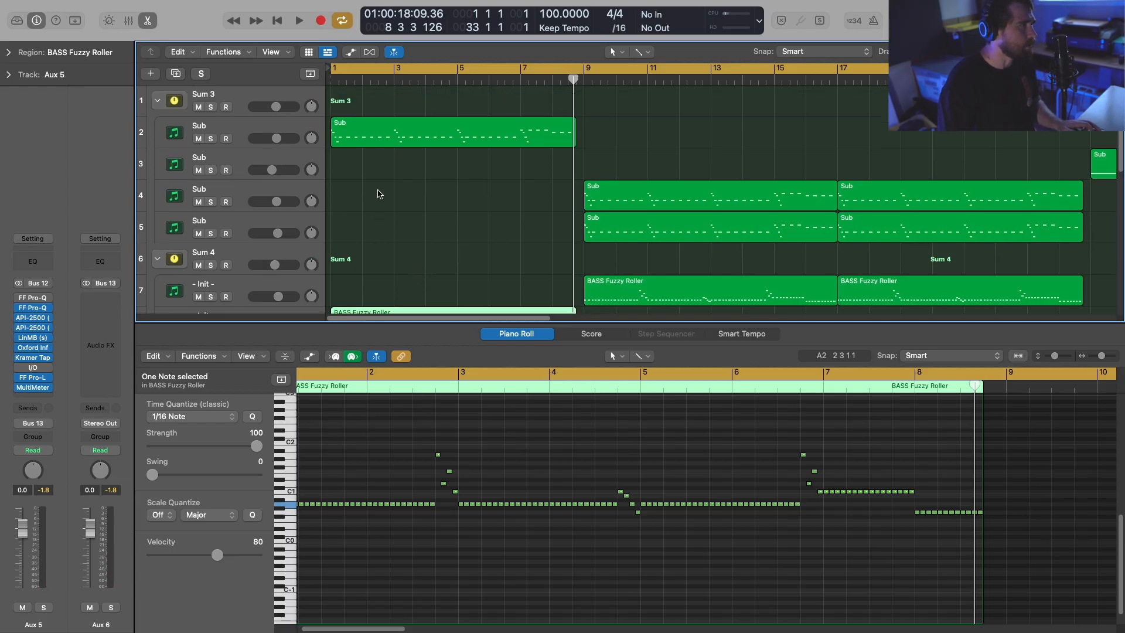
click(217, 129)
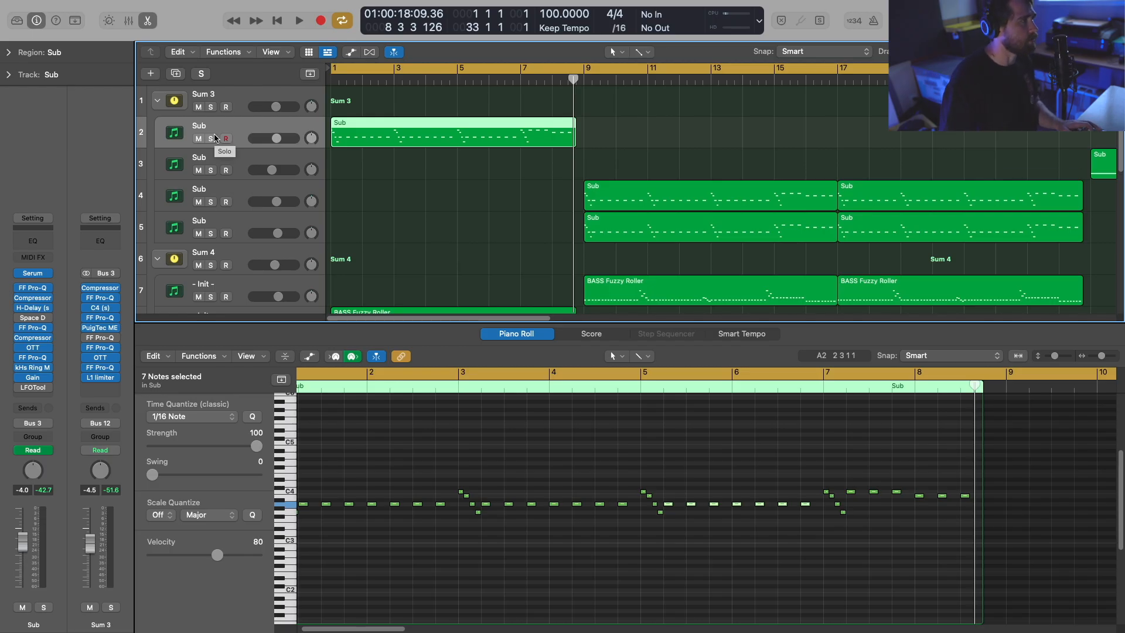
click(211, 138)
key(space)
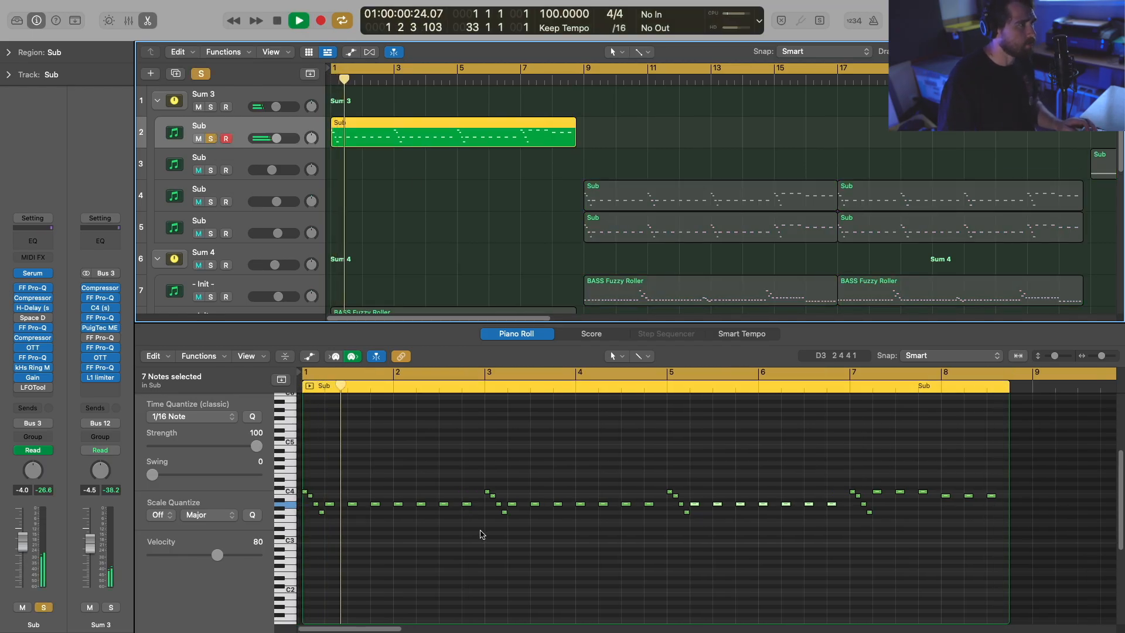
Step: Compare the Sub and BASS Fuzzy Roller notes together in the Piano Roll, selecting the aligned notes and the fill notes around bar 3
scroll(364, 198, down, 2)
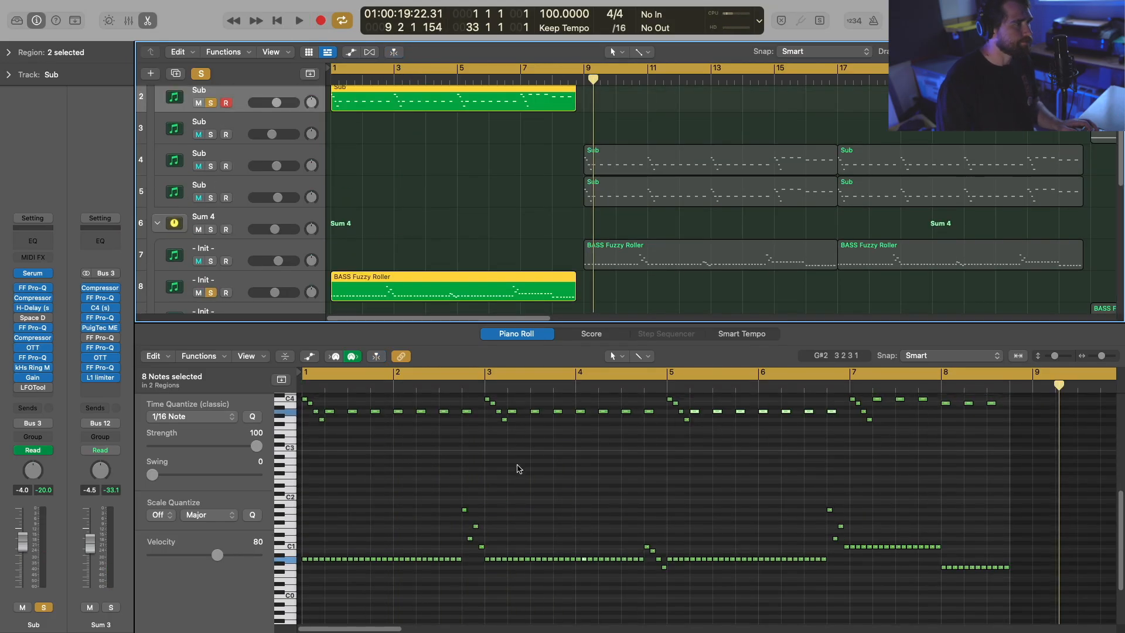
scroll(493, 494, up, 1)
click(376, 597)
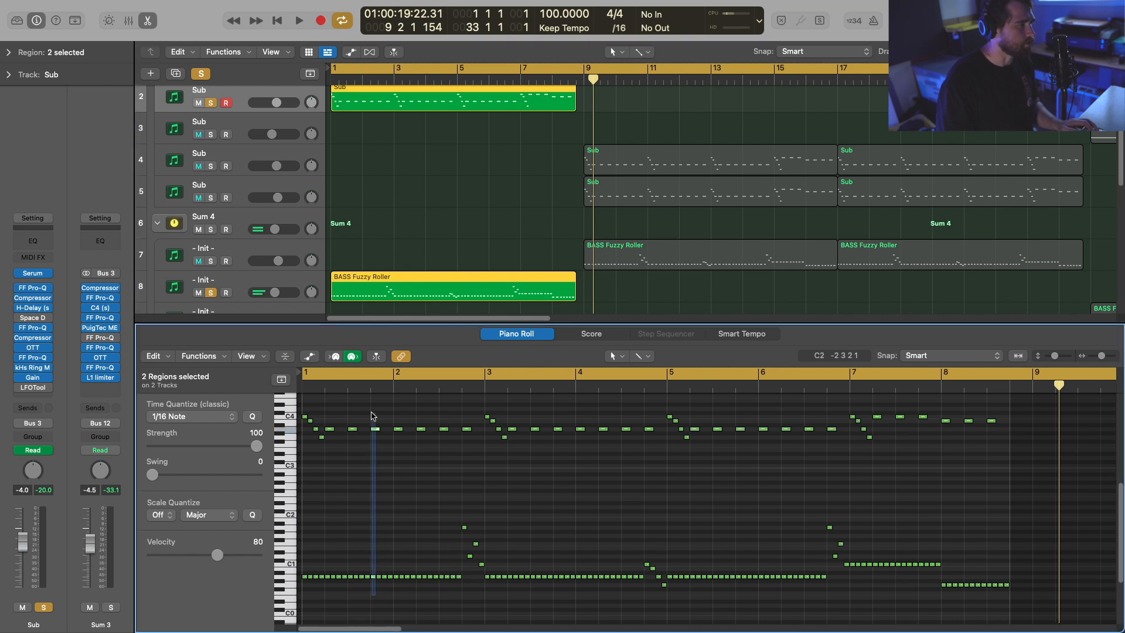
drag(372, 416, 373, 417)
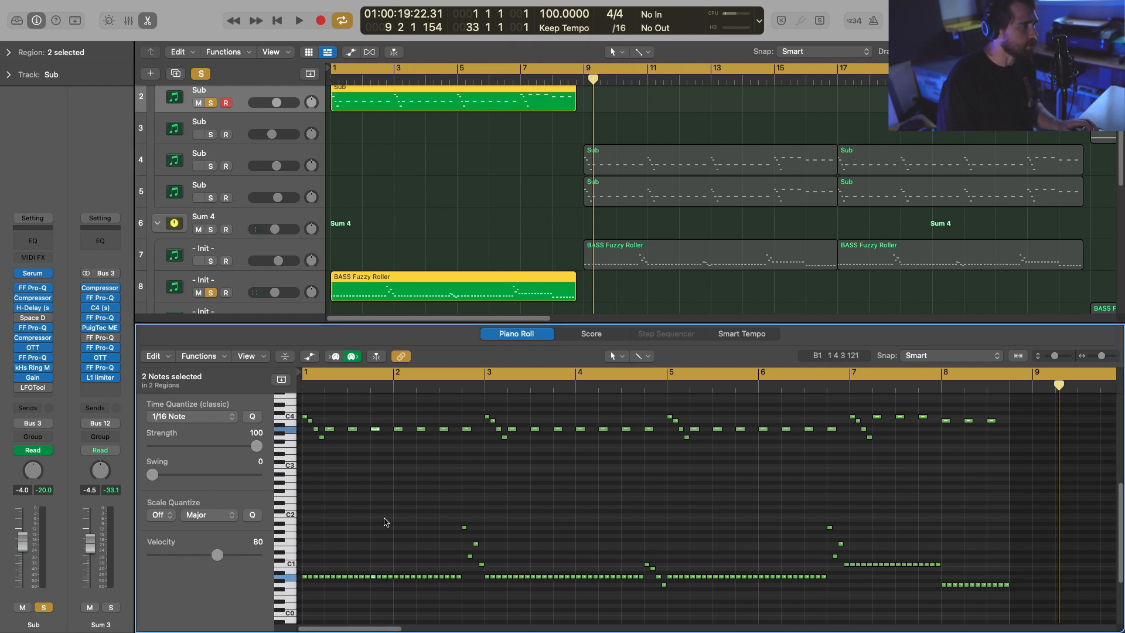
drag(453, 499, 486, 575)
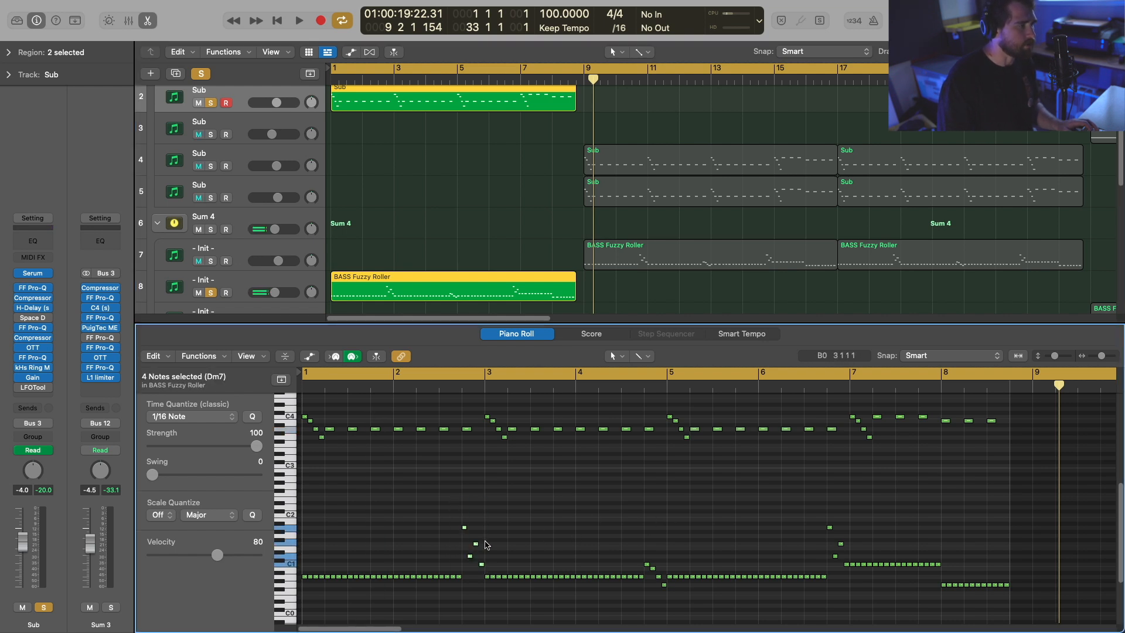
drag(485, 468, 507, 403)
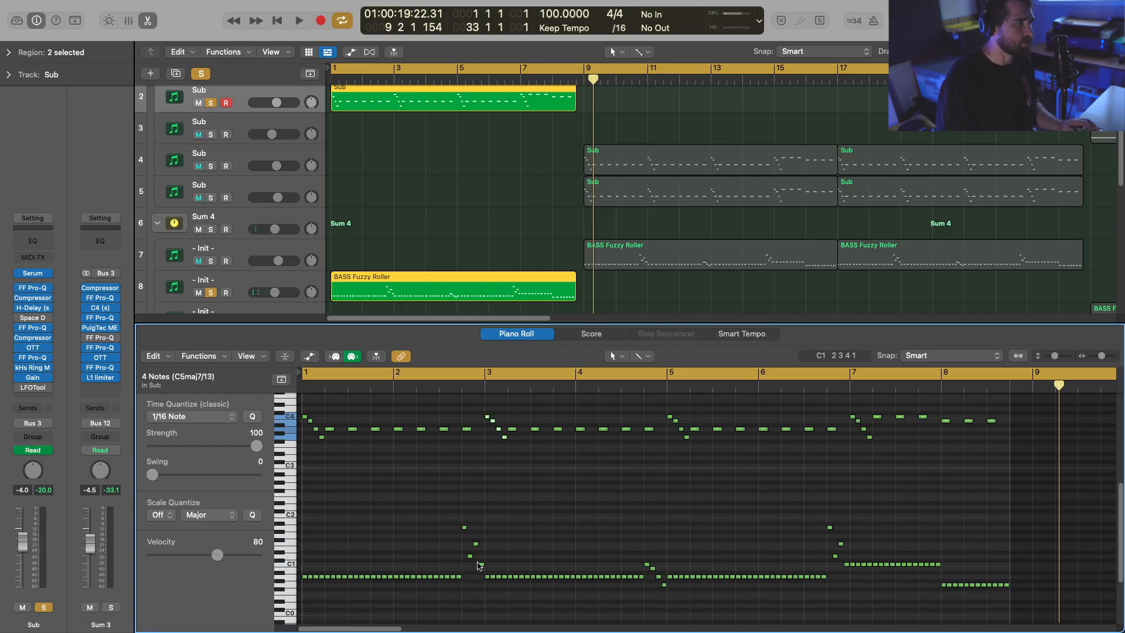
drag(455, 570, 541, 486)
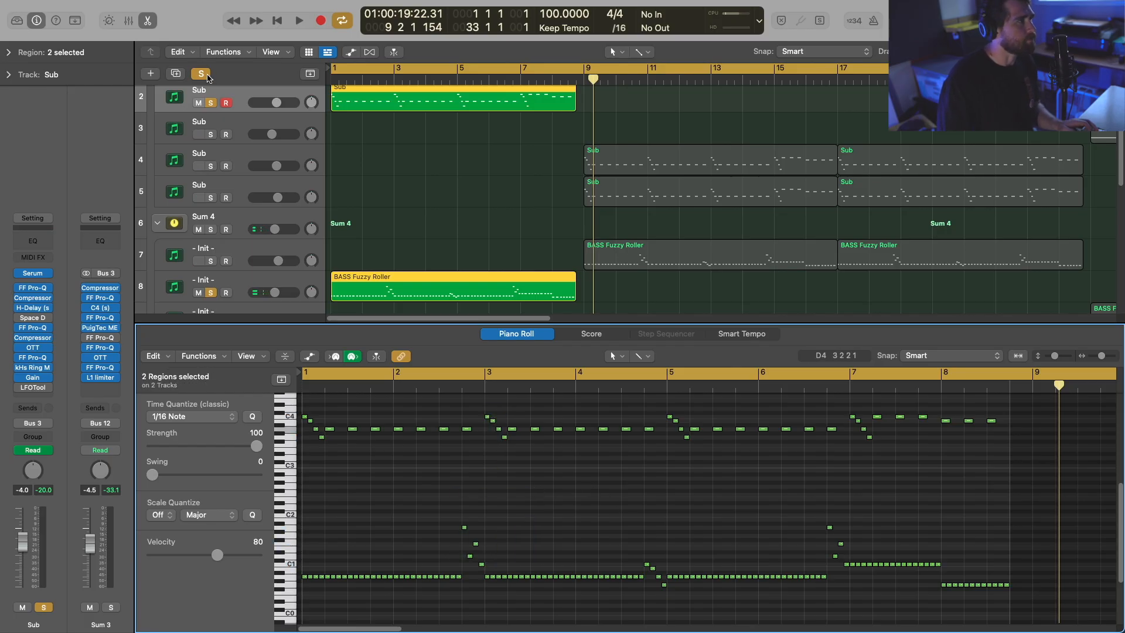
Step: Clear all track solos and close the Piano Roll to show the full arrangement
click(206, 75)
scroll(469, 241, down, 3)
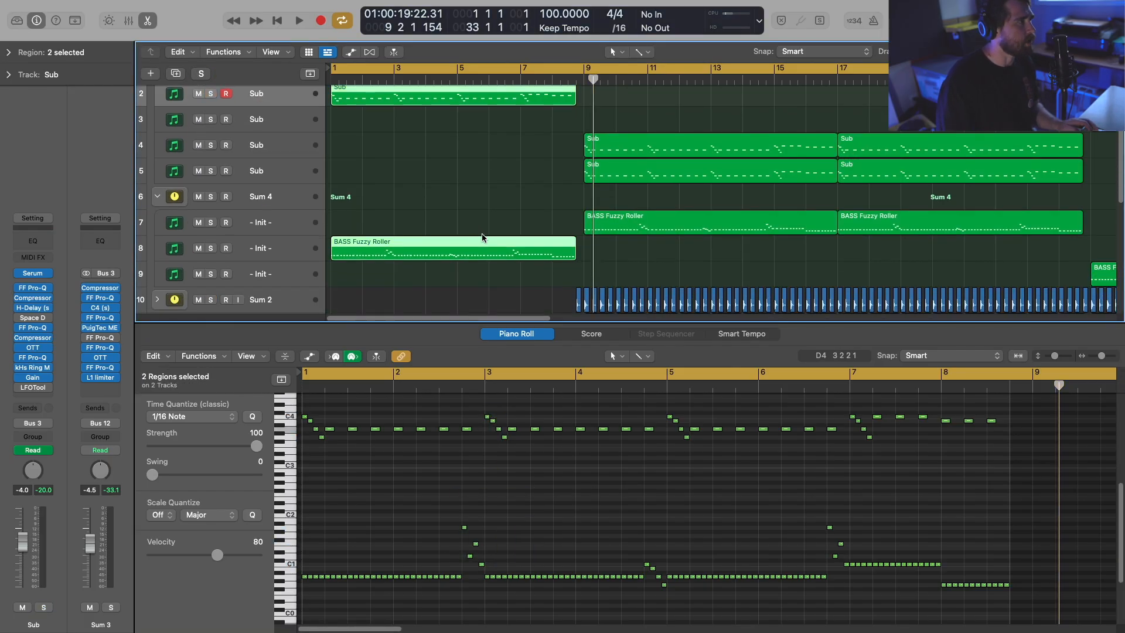
scroll(481, 236, up, 3)
click(153, 22)
scroll(533, 321, down, 2)
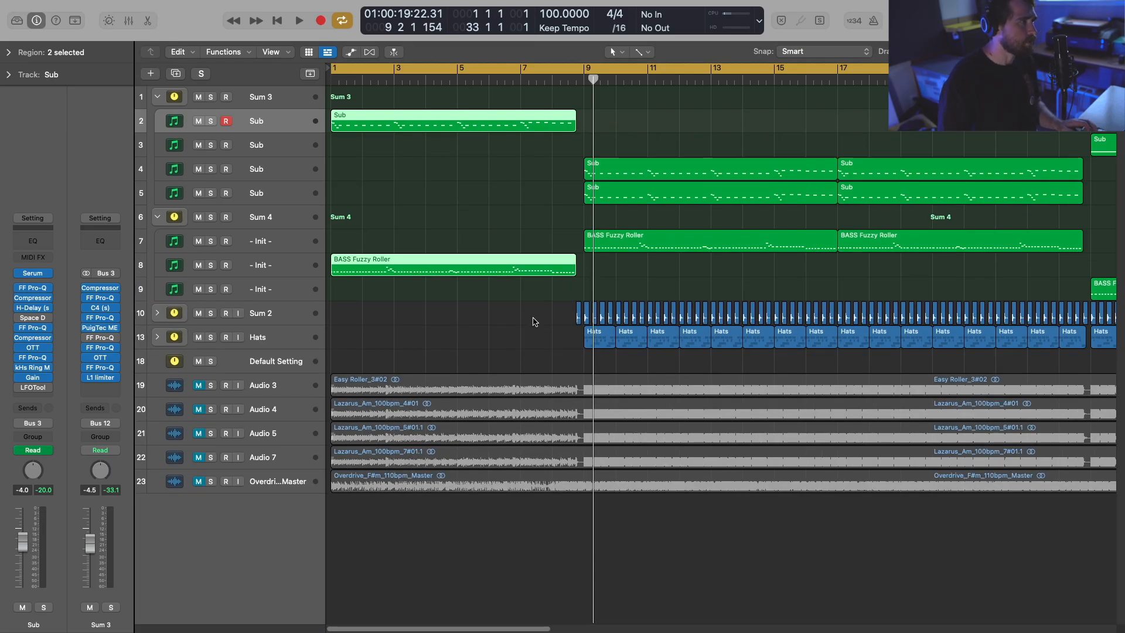
Step: Play the full mix from the start, and from about bar 8 into the next section with cycle mode off
click(502, 182)
key(Return)
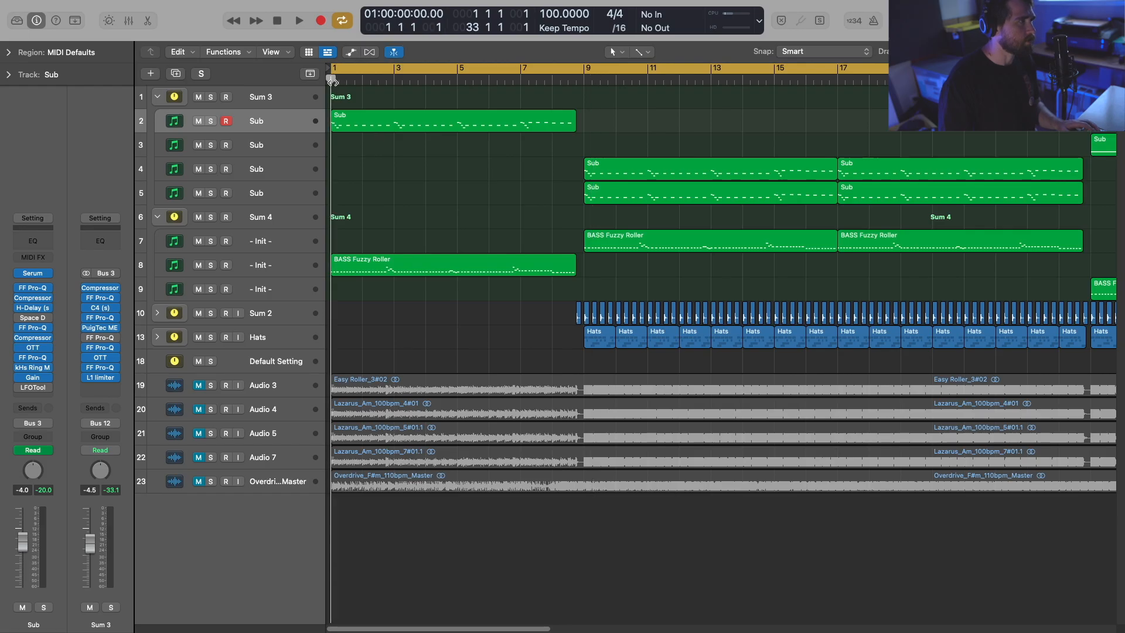
key(space)
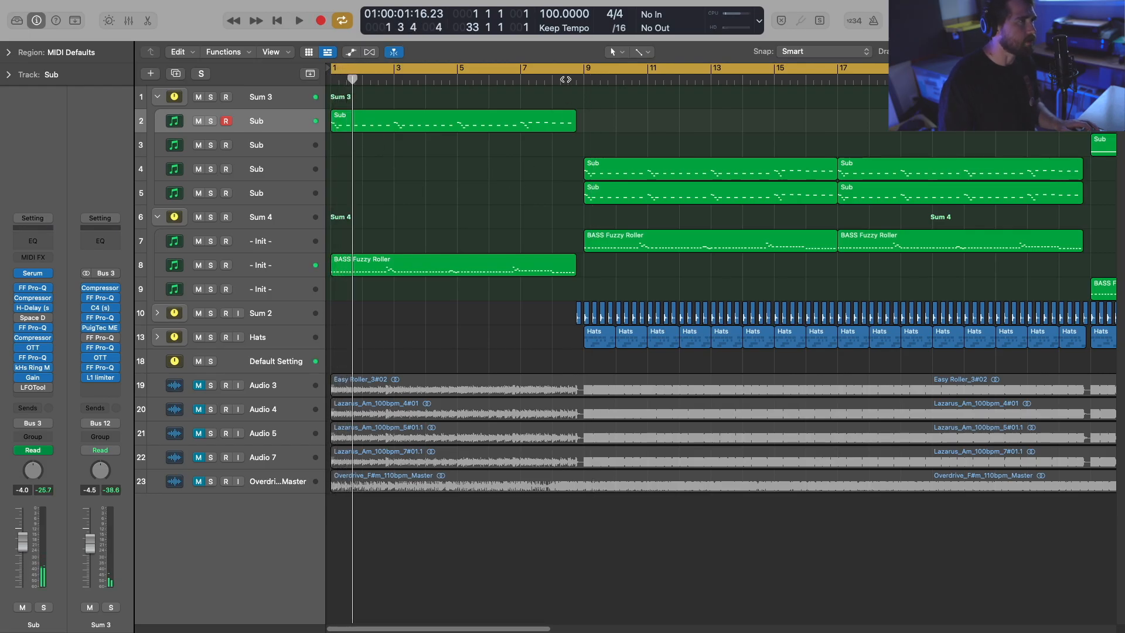
click(562, 79)
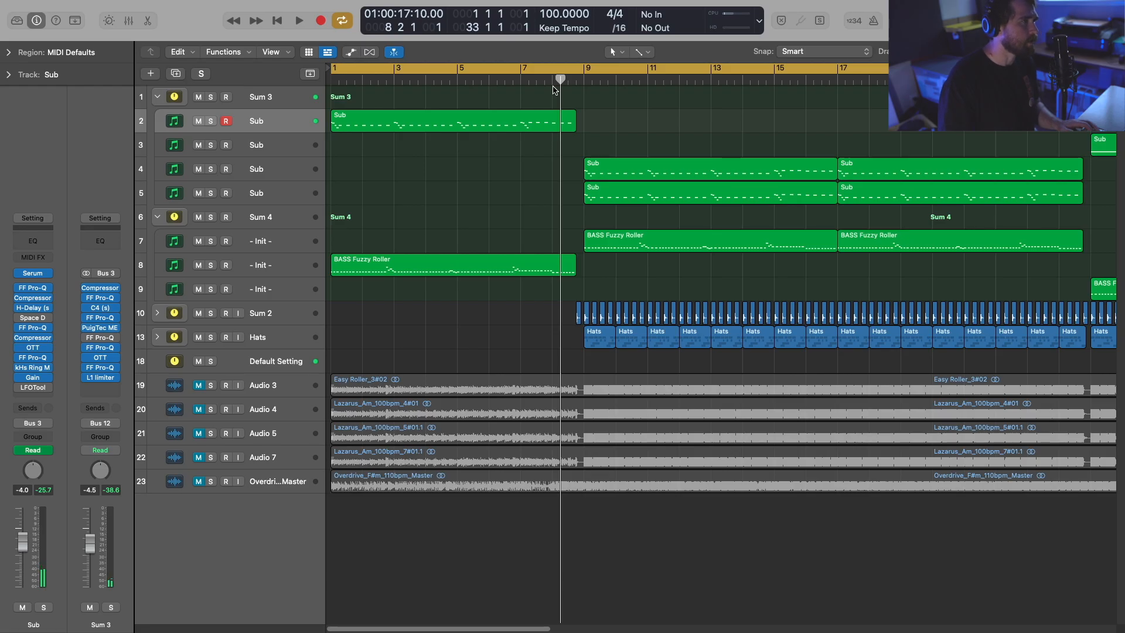
key(c)
key(space)
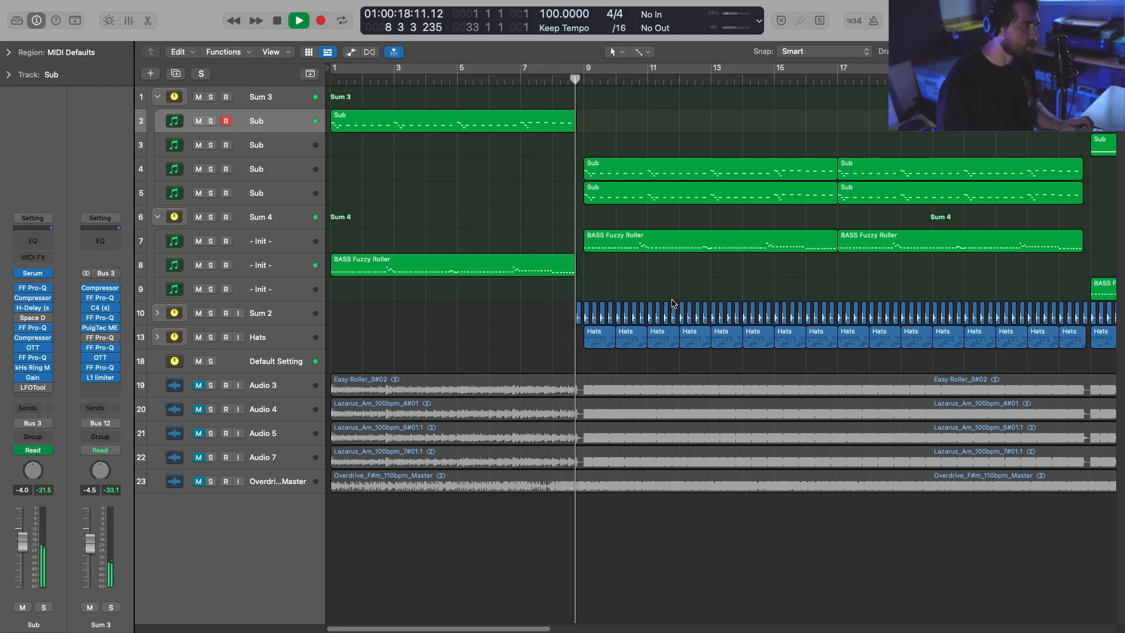
scroll(640, 289, down, 3)
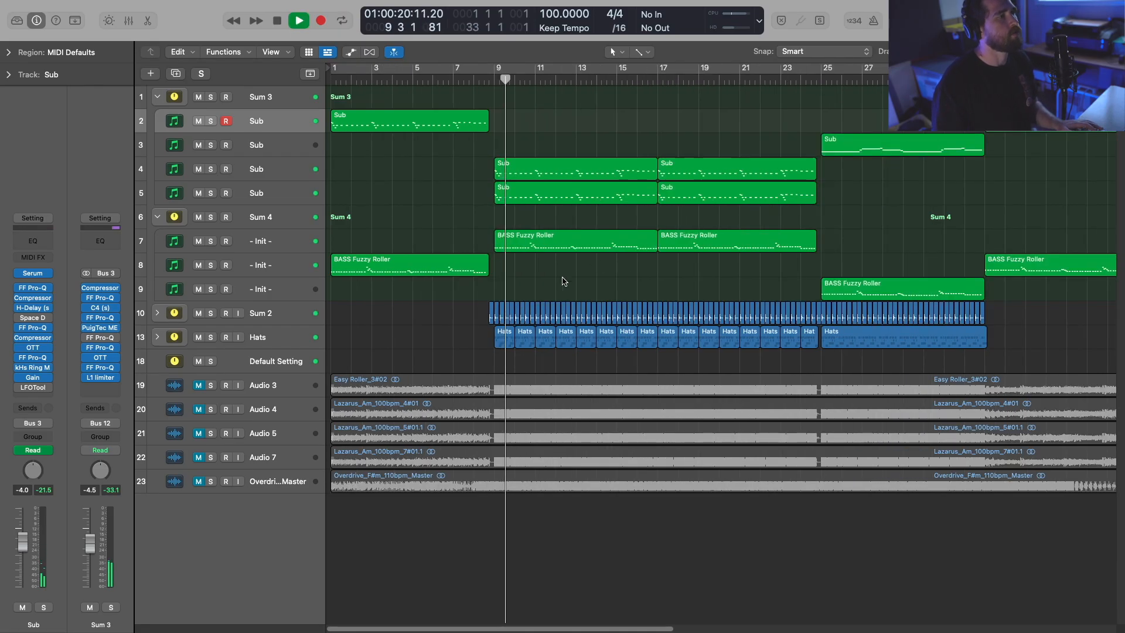
Step: Solo the -Init- tracks 7 and 8 and select their BASS Fuzzy Roller regions at bars 9 and 1
click(586, 245)
click(598, 272)
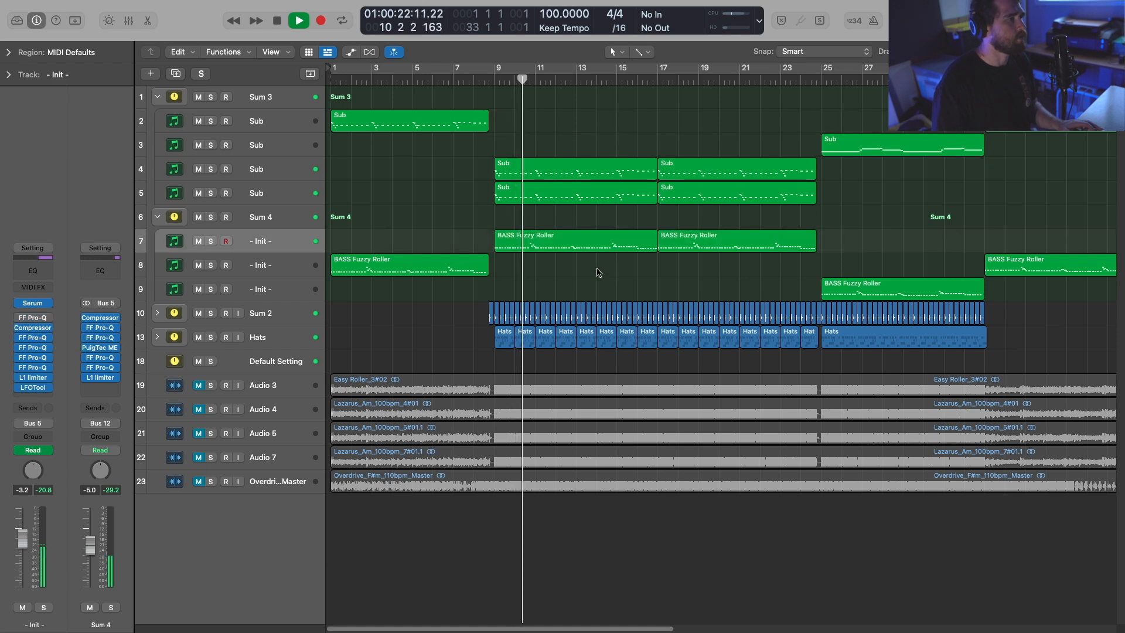
click(211, 241)
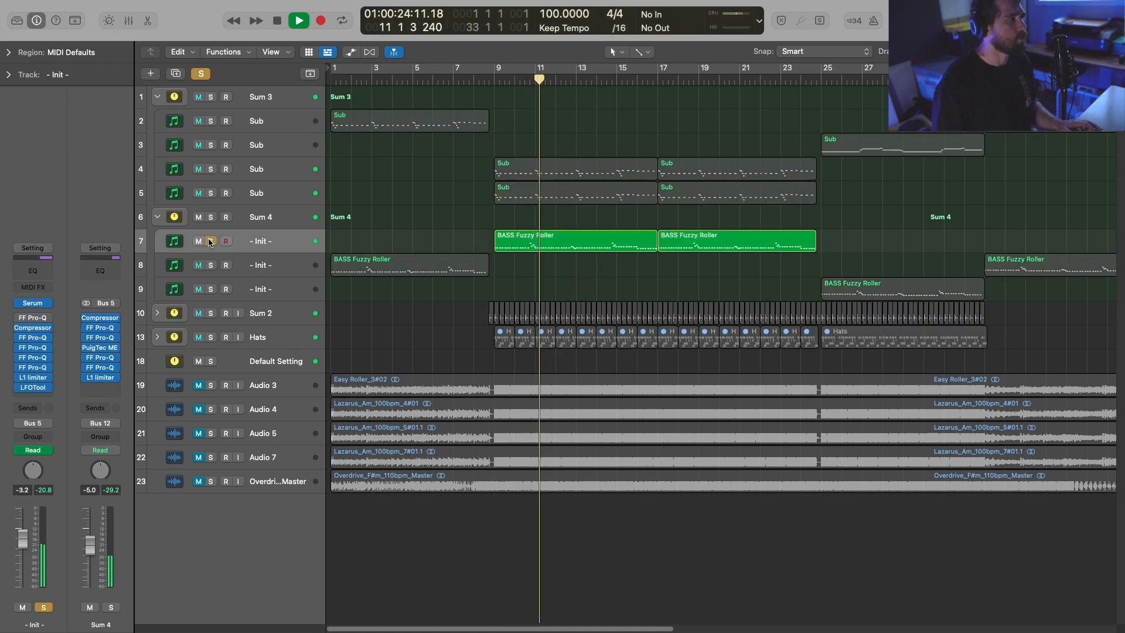
key(space)
click(212, 266)
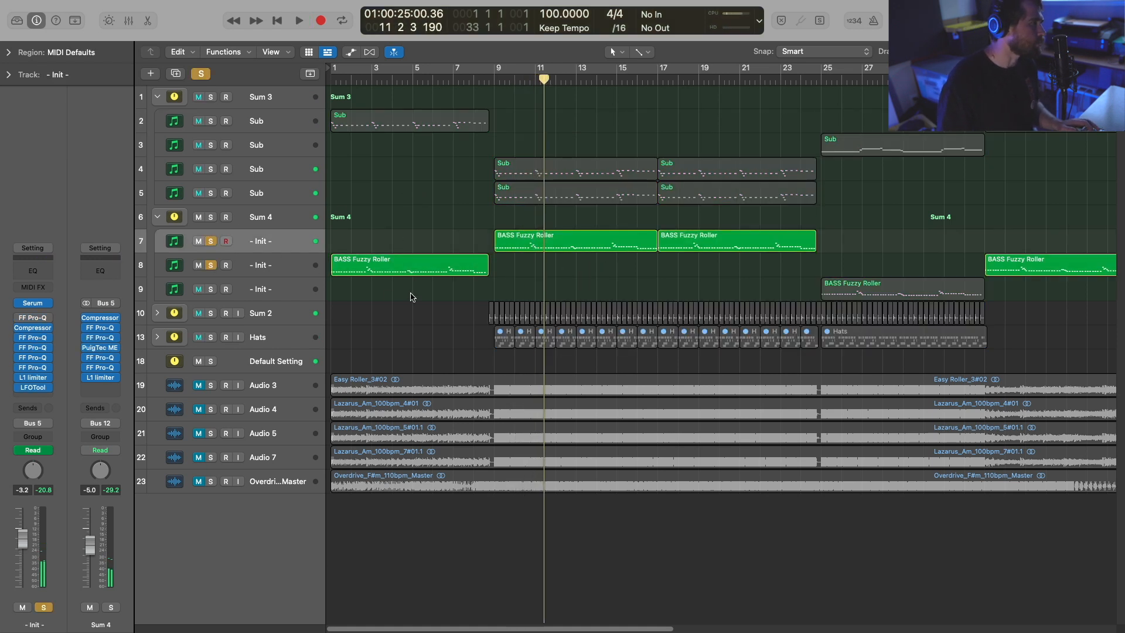
drag(447, 302, 580, 251)
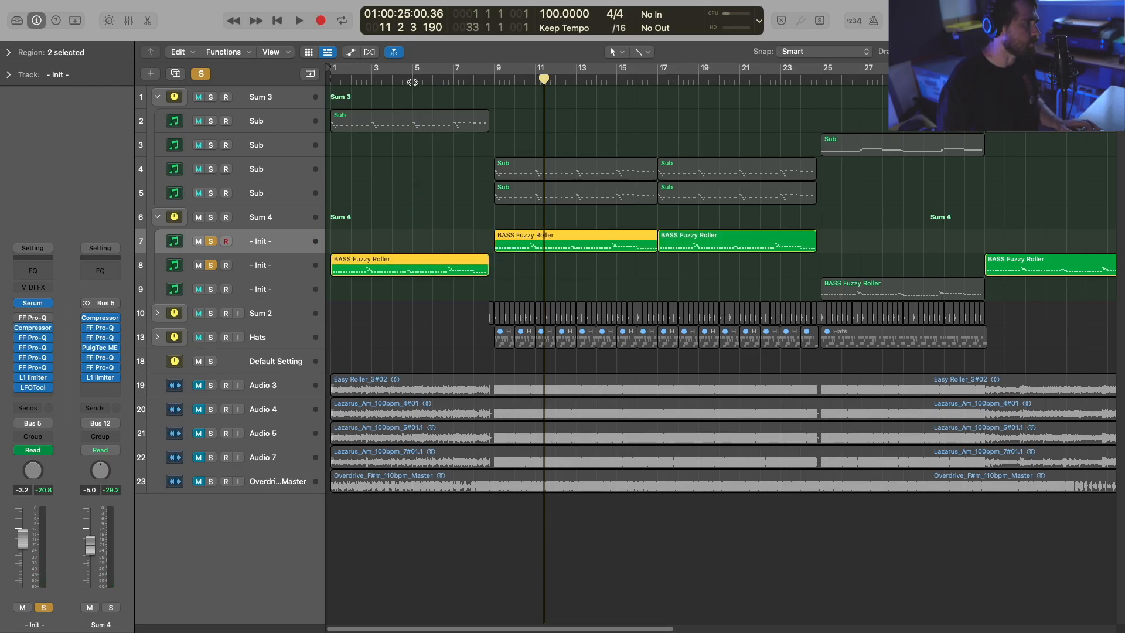
Step: Play the two soloed bass tracks across the bar 9 transition from about bar 7, selecting each track in turn
click(467, 81)
key(space)
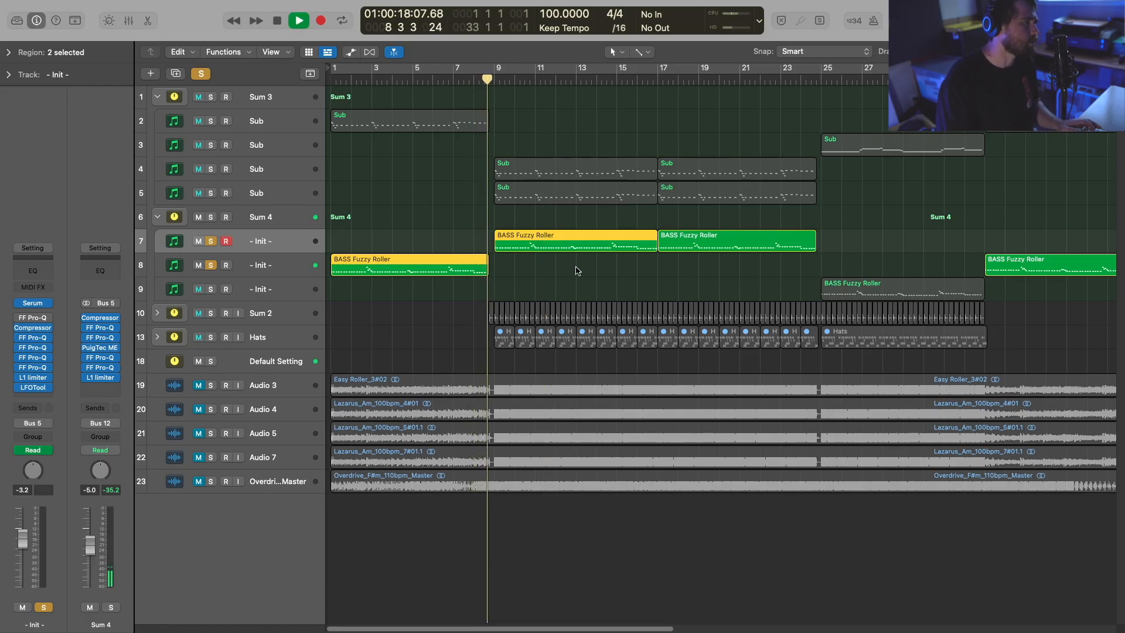
click(293, 269)
click(277, 250)
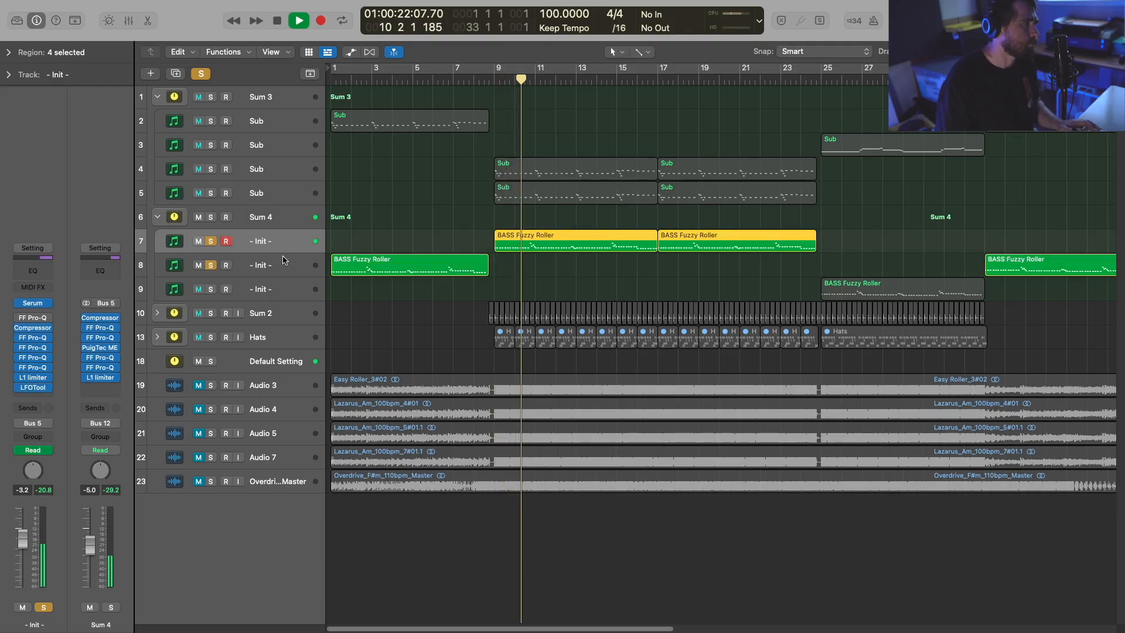
Step: Open the Serum instrument on -Init- track 8, audition it with bars 6 to 9 cycled, then hide it and turn cycling off
click(285, 263)
key(space)
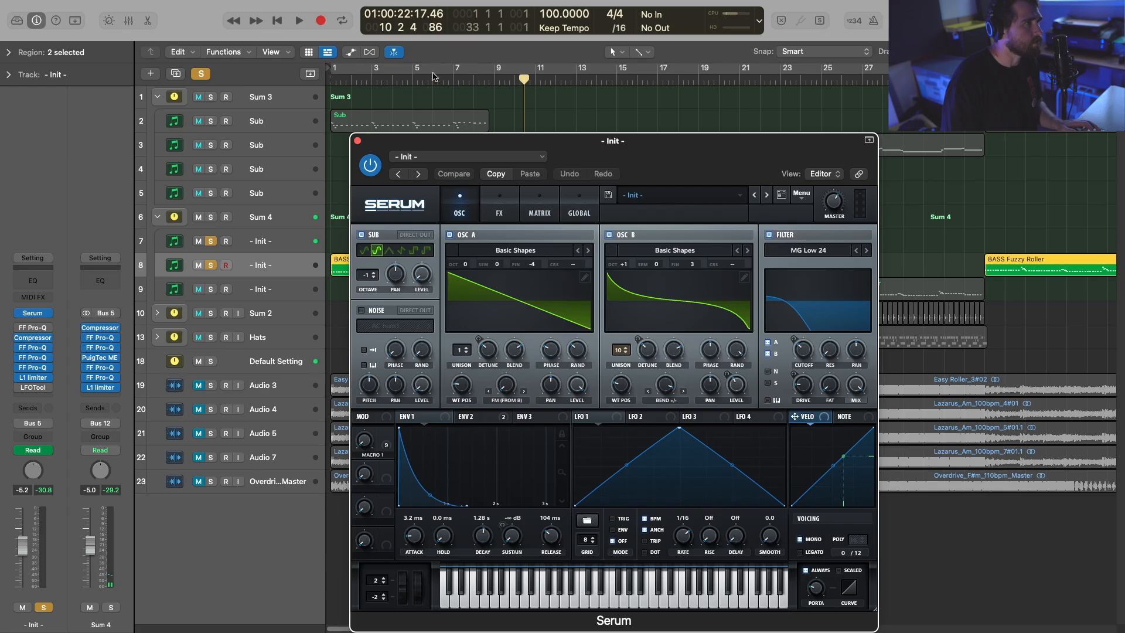
drag(434, 76, 494, 76)
drag(650, 144, 820, 78)
key(space)
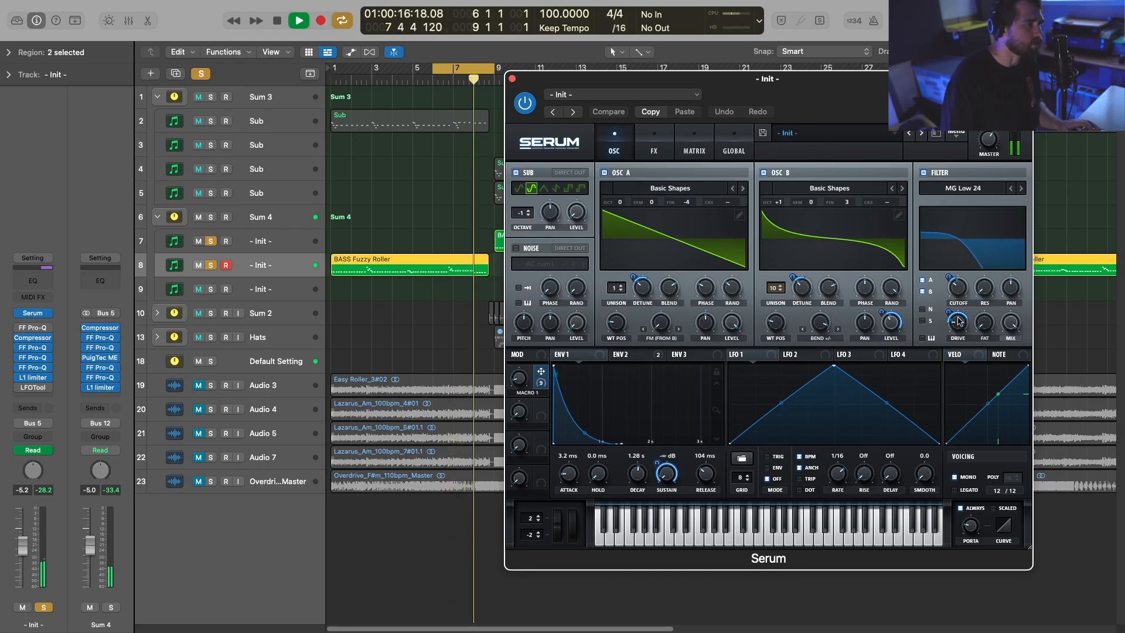
key(v)
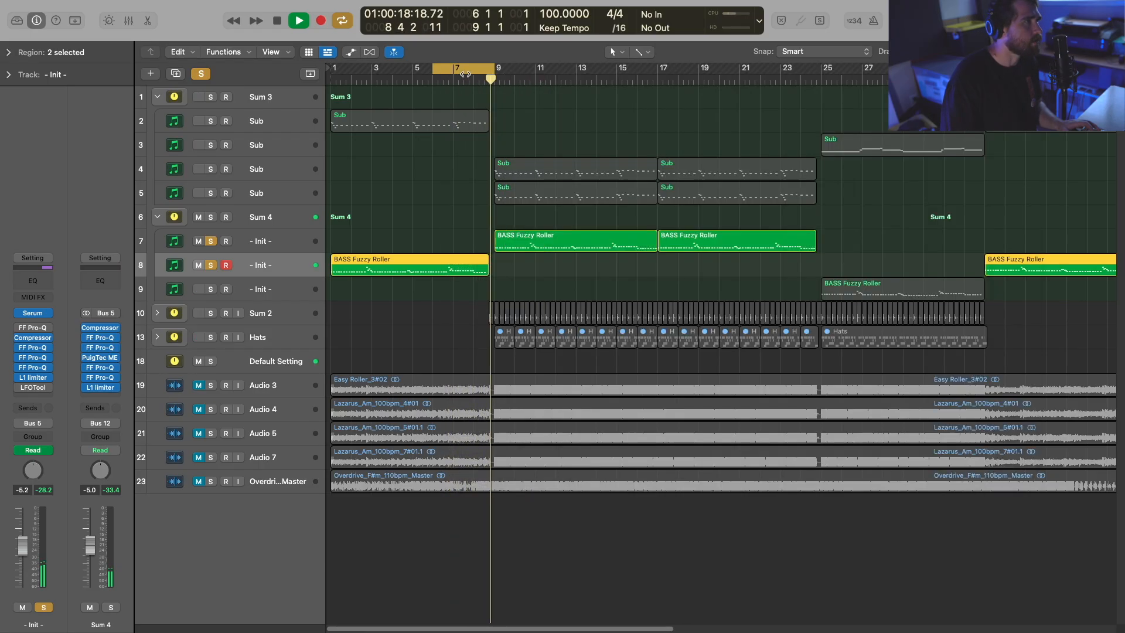
click(461, 69)
Step: Open the Serum instrument on -Init- track 7 and audition it with bars 9 to 16 set as the cycle range
click(280, 249)
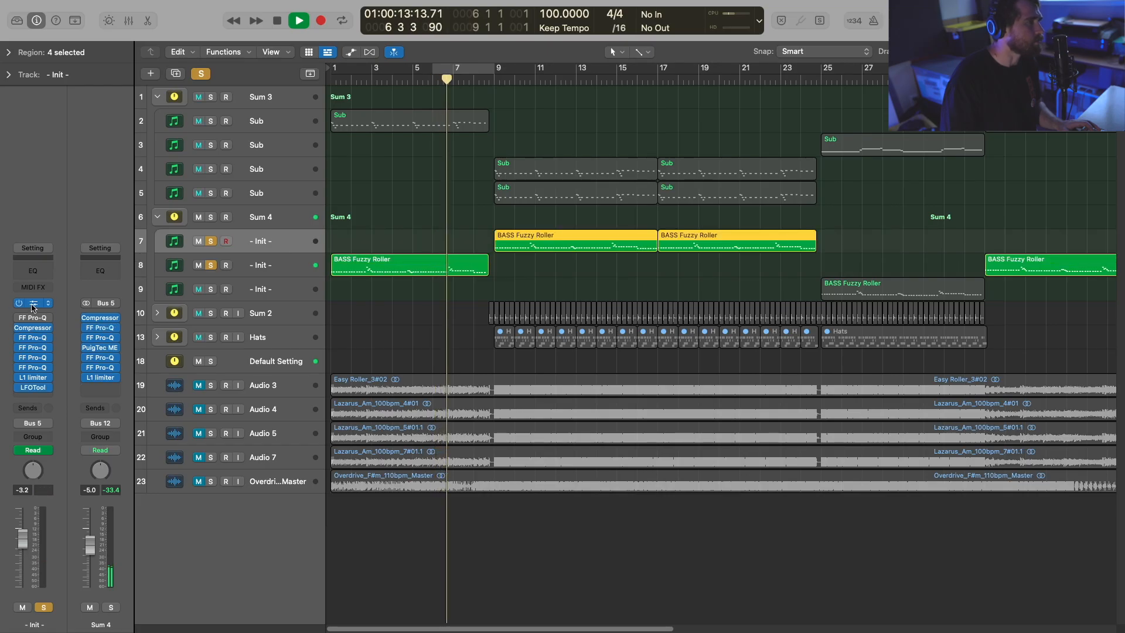
key(v)
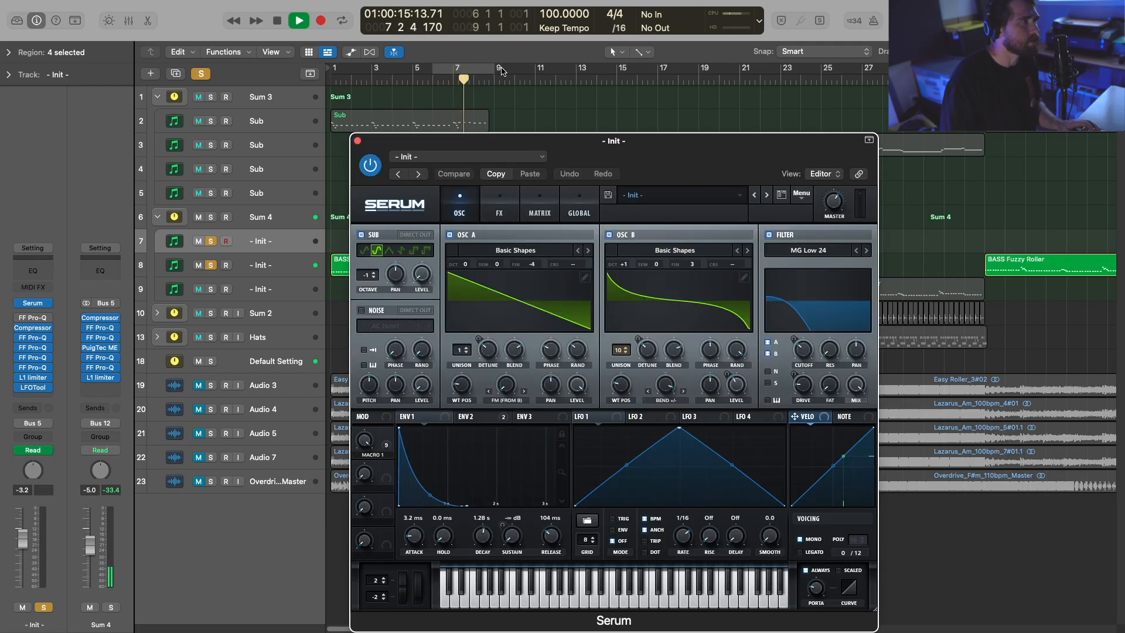
drag(503, 71, 638, 71)
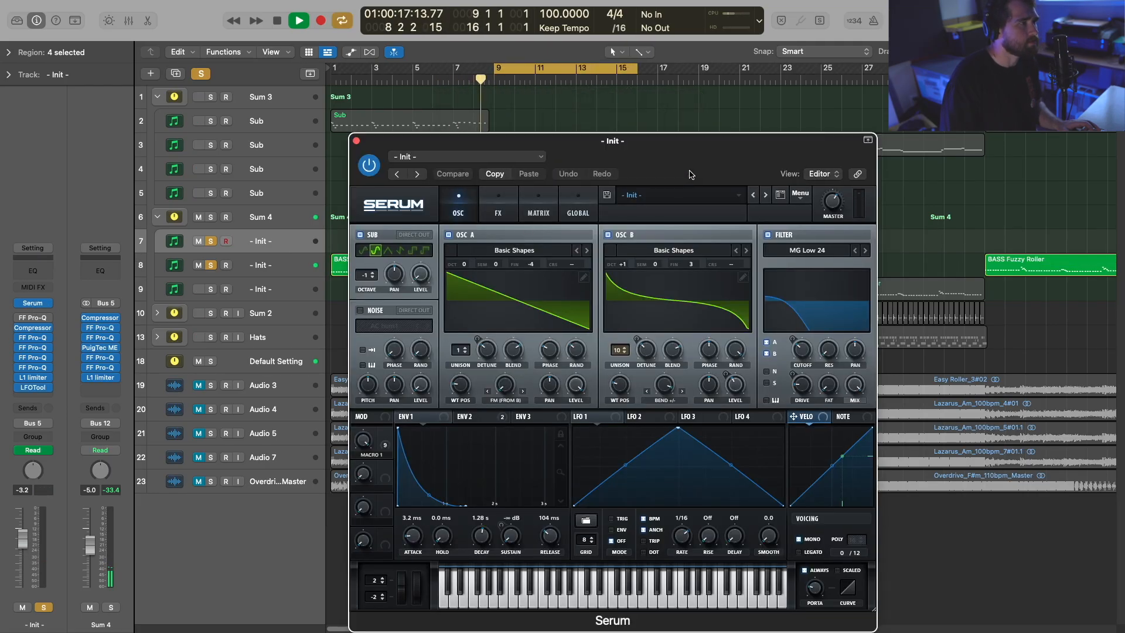
drag(690, 179, 612, 143)
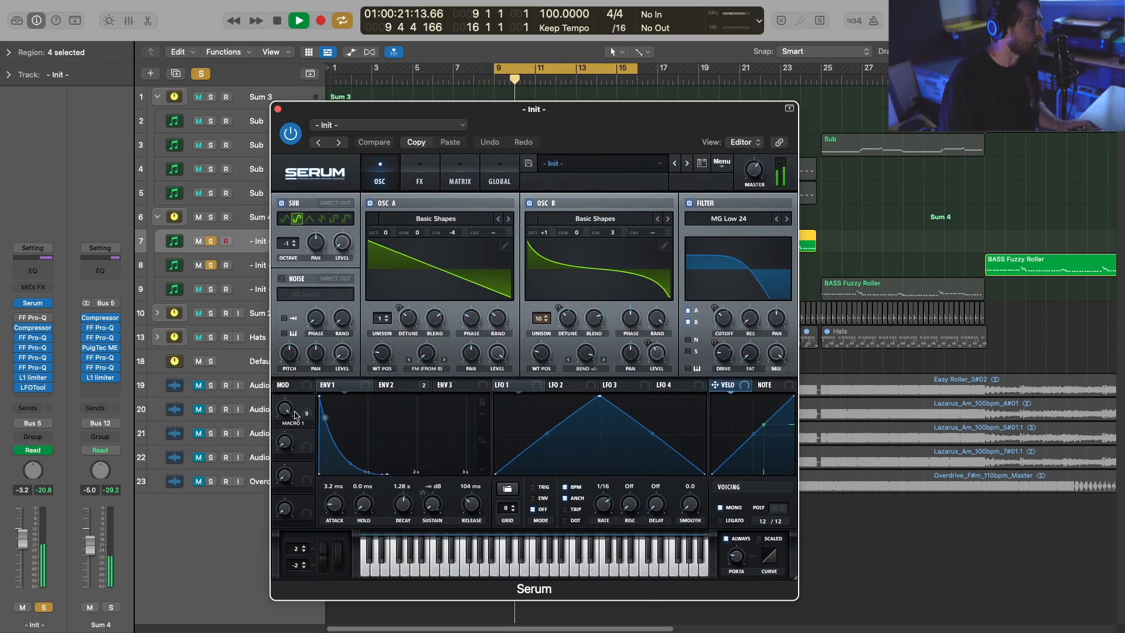
key(space)
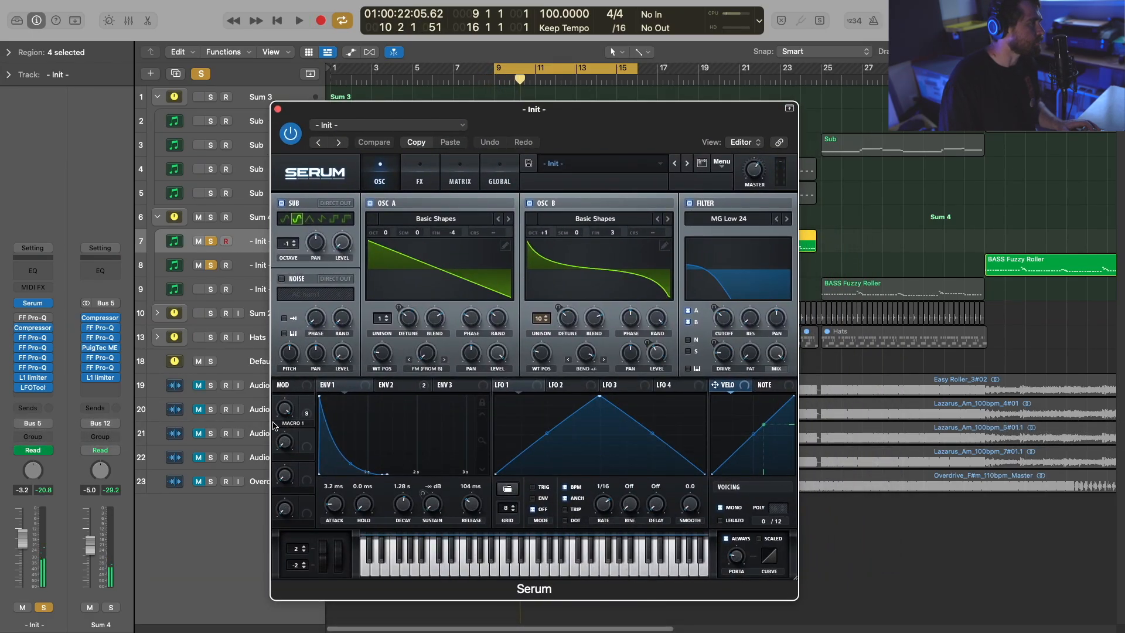
Step: Review the FX, Matrix and OSC pages of track 7's Serum and listen to the bass from bar 9
click(426, 176)
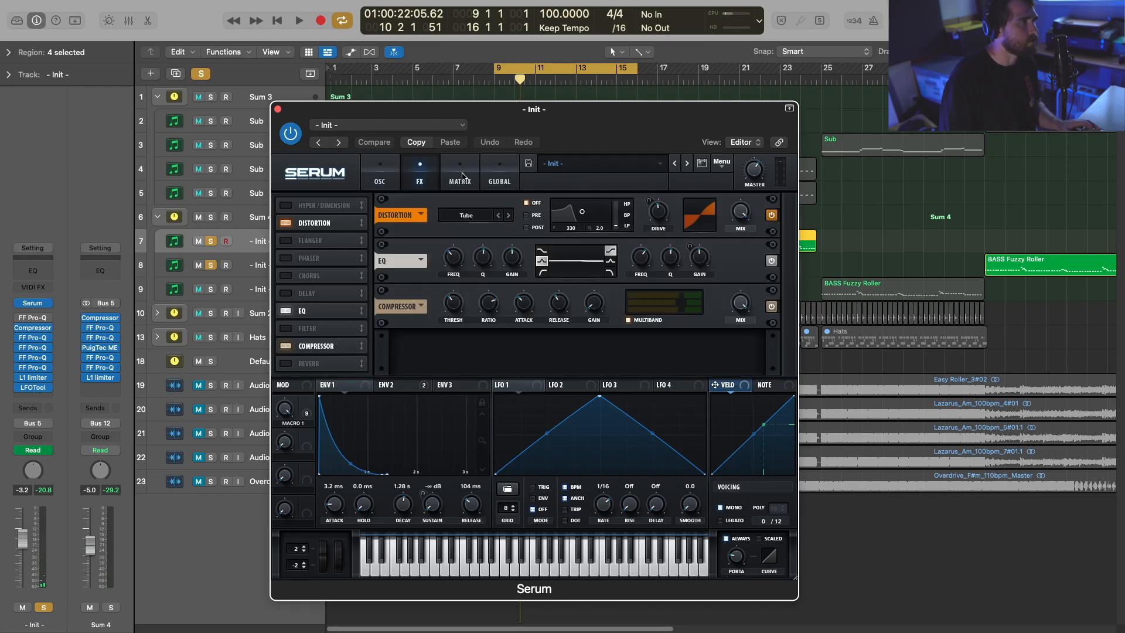
click(459, 176)
click(421, 176)
drag(526, 112, 672, 141)
key(space)
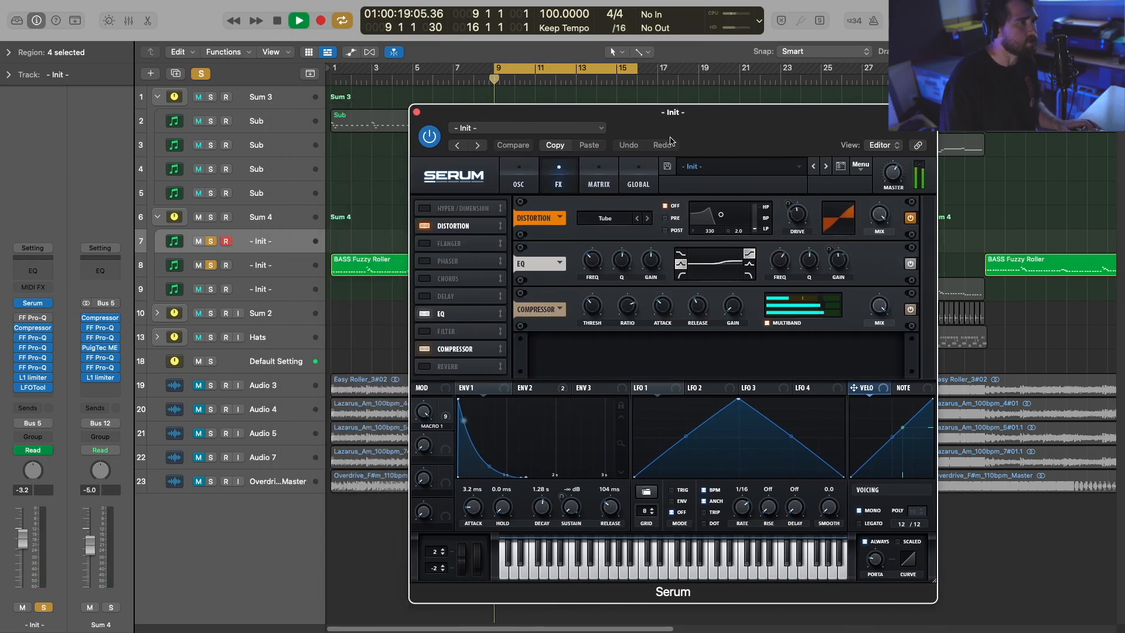
click(520, 183)
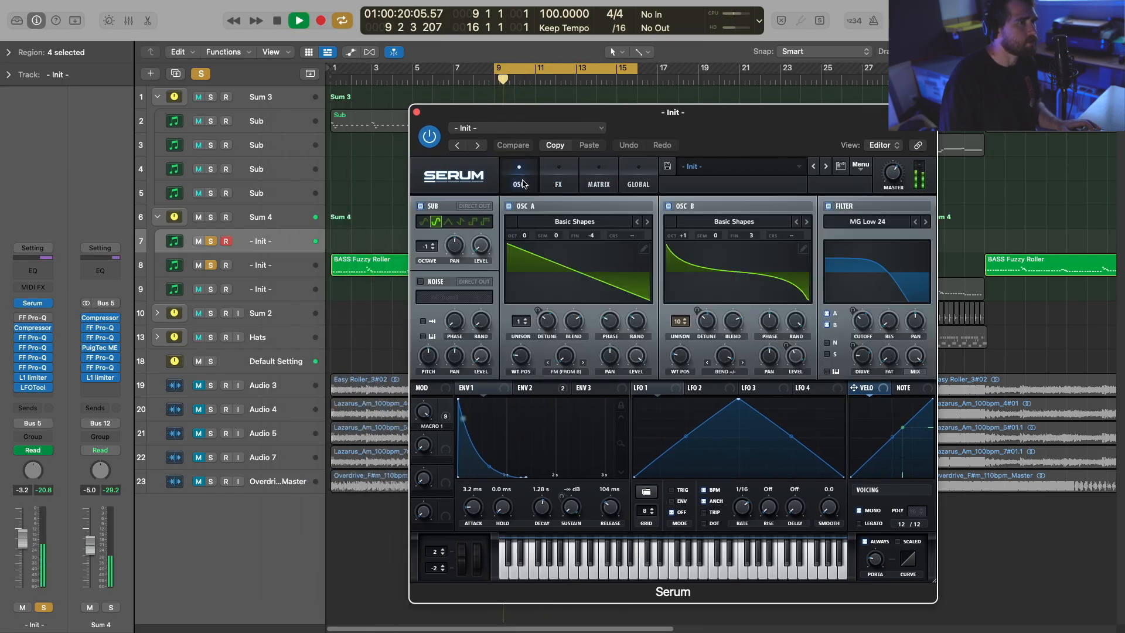
Step: Close Serum, unsolo -Init- tracks 8 and 7, and listen to the bass within the full mix
click(416, 111)
click(211, 265)
click(210, 240)
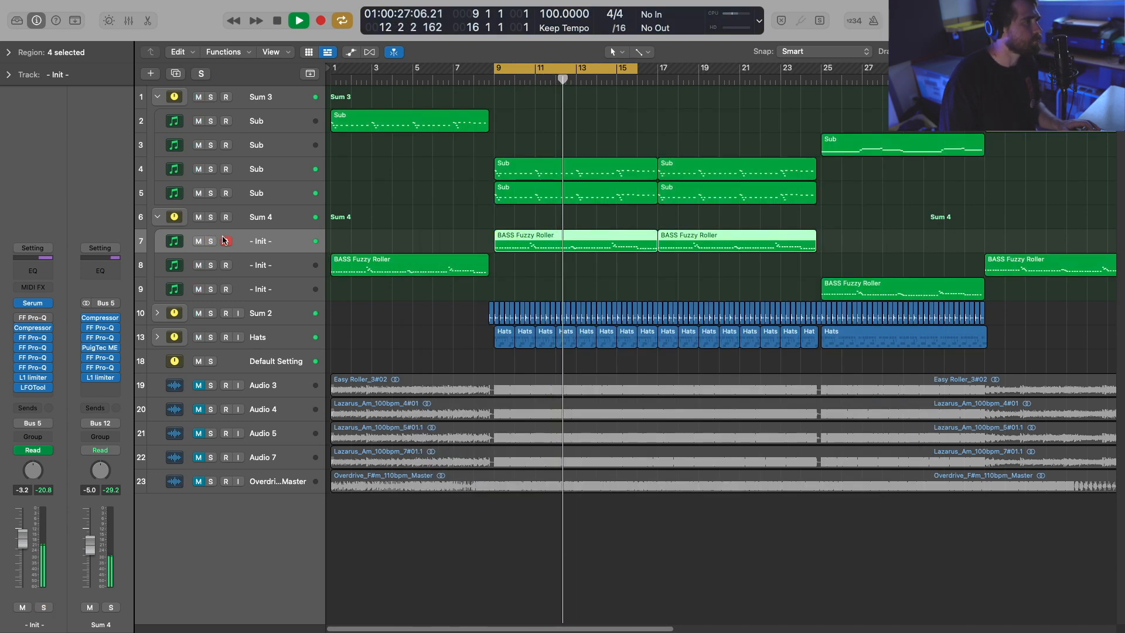
click(413, 322)
key(space)
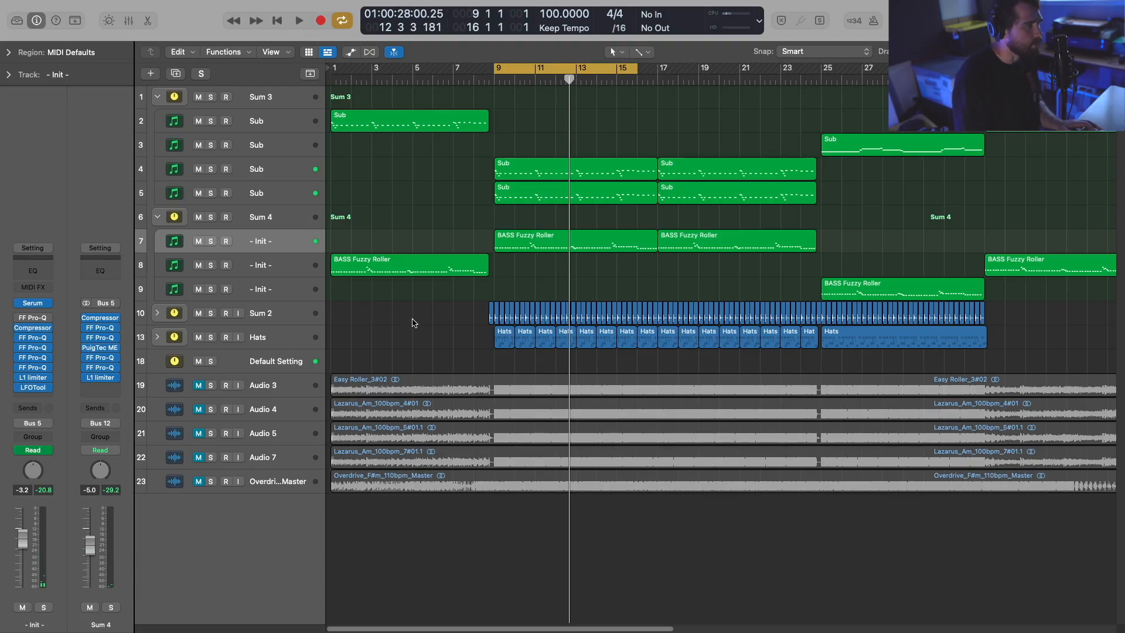
Step: Pick out the BASS Fuzzy Roller region at bar 9, deselect it, and shift the cycle range to run from 4 4 1 1 to 11 4 1 1
drag(515, 279, 532, 248)
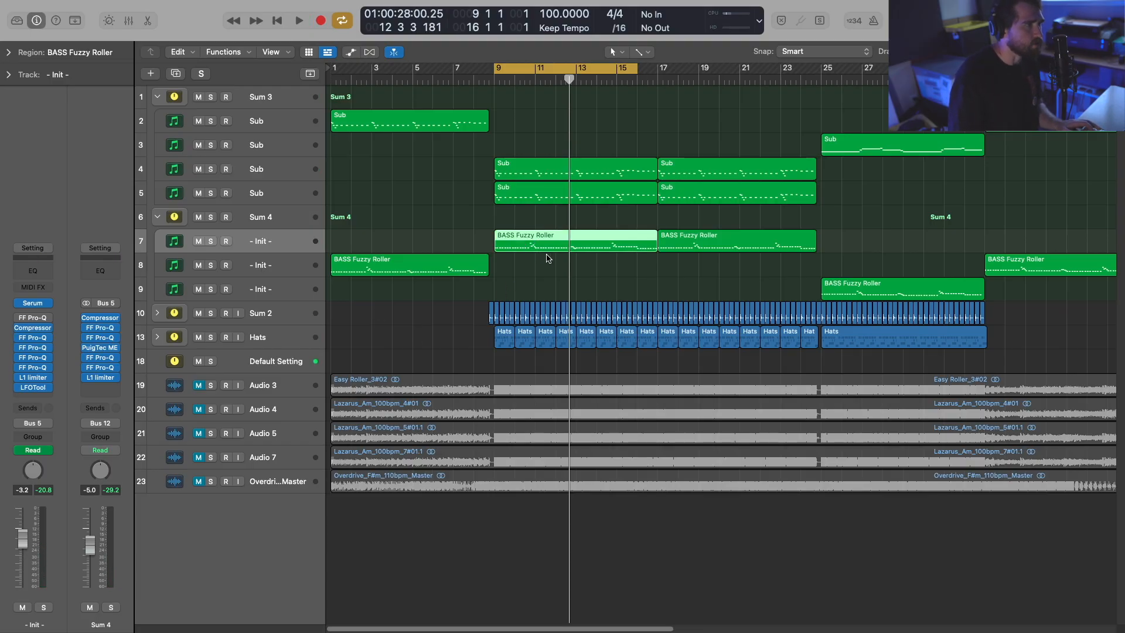
click(558, 264)
click(572, 245)
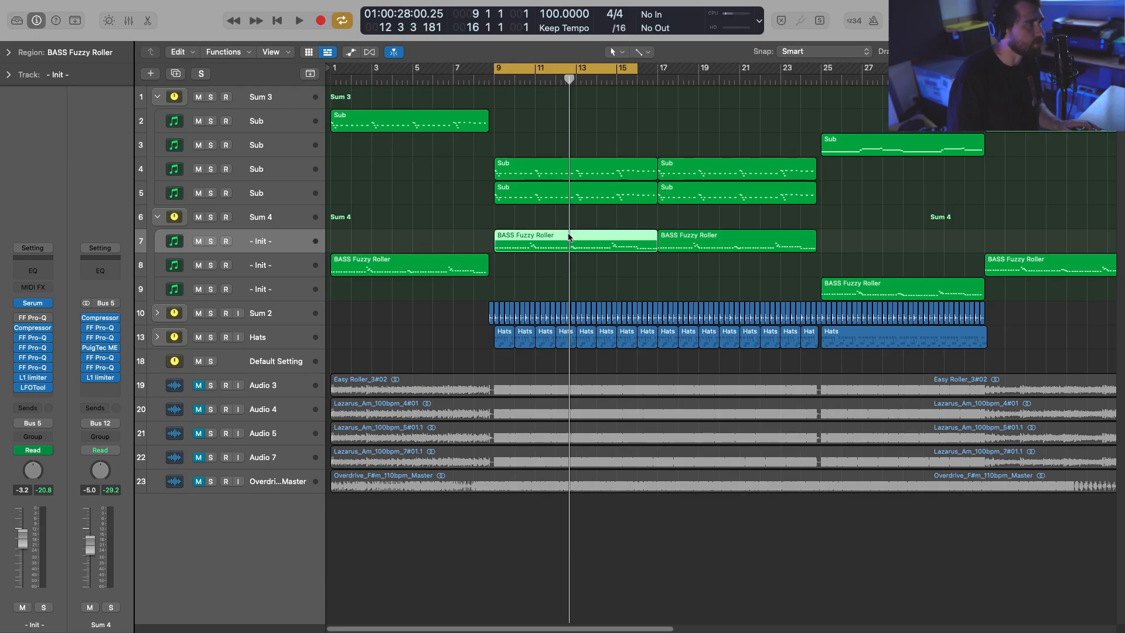
click(430, 167)
drag(559, 64, 478, 66)
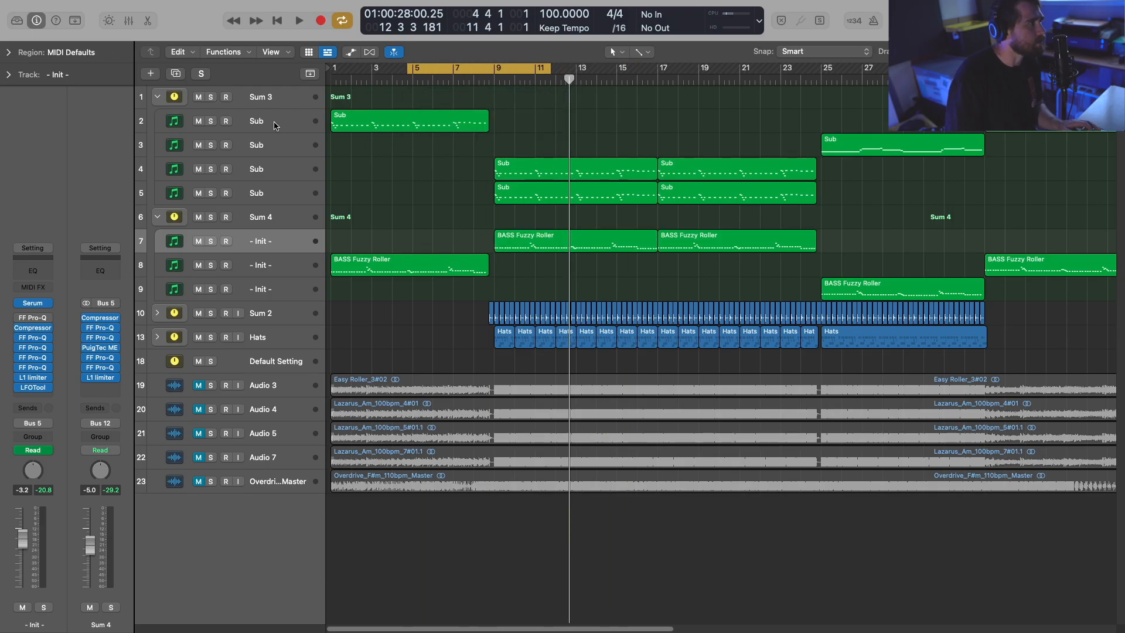
Step: Select the Sub region on track 2 and audition it with its Serum instrument open beside the arrangement
click(422, 120)
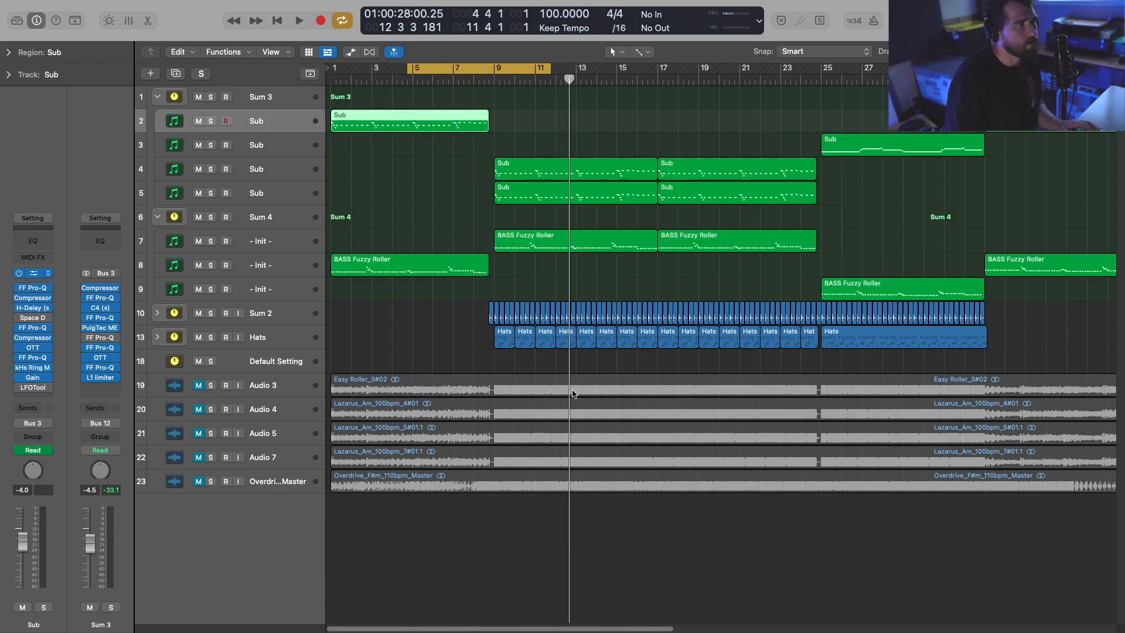
key(space)
drag(663, 165, 768, 164)
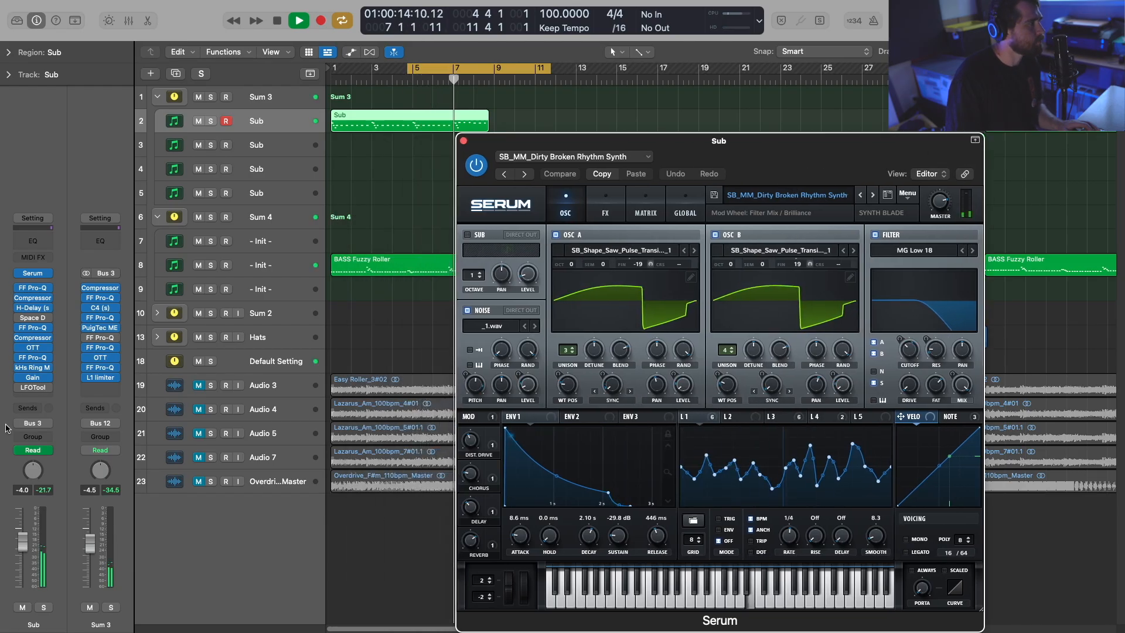
mouse_move(34, 370)
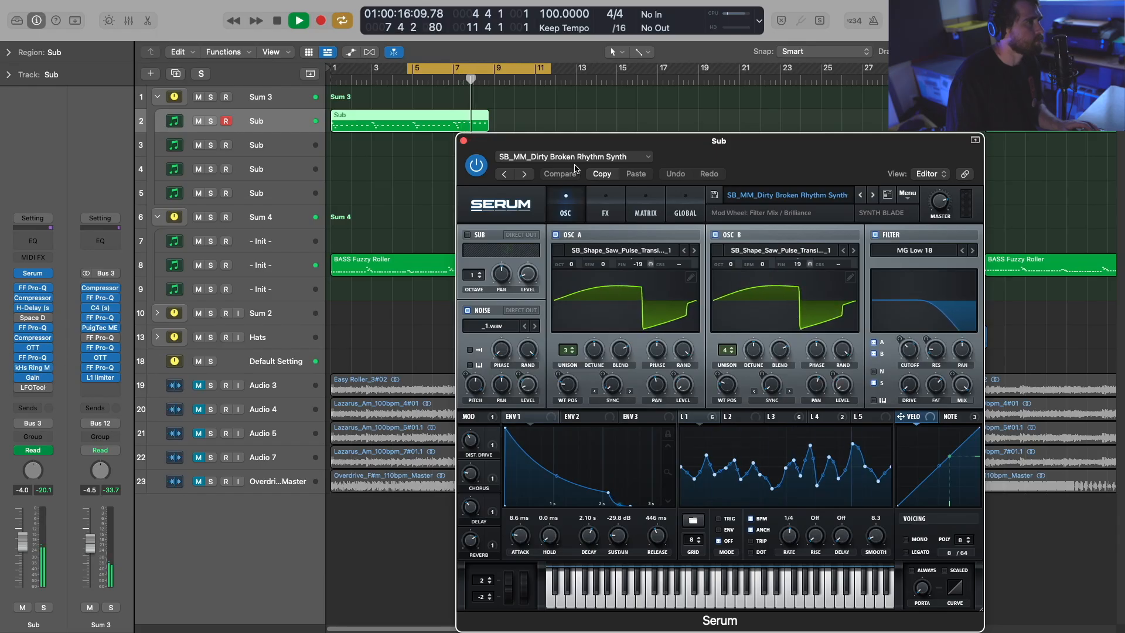
drag(762, 140, 996, 115)
Step: Shift the cycle range to run from bar 9 to bar 16 and solo Sub tracks 4 and 5
click(398, 193)
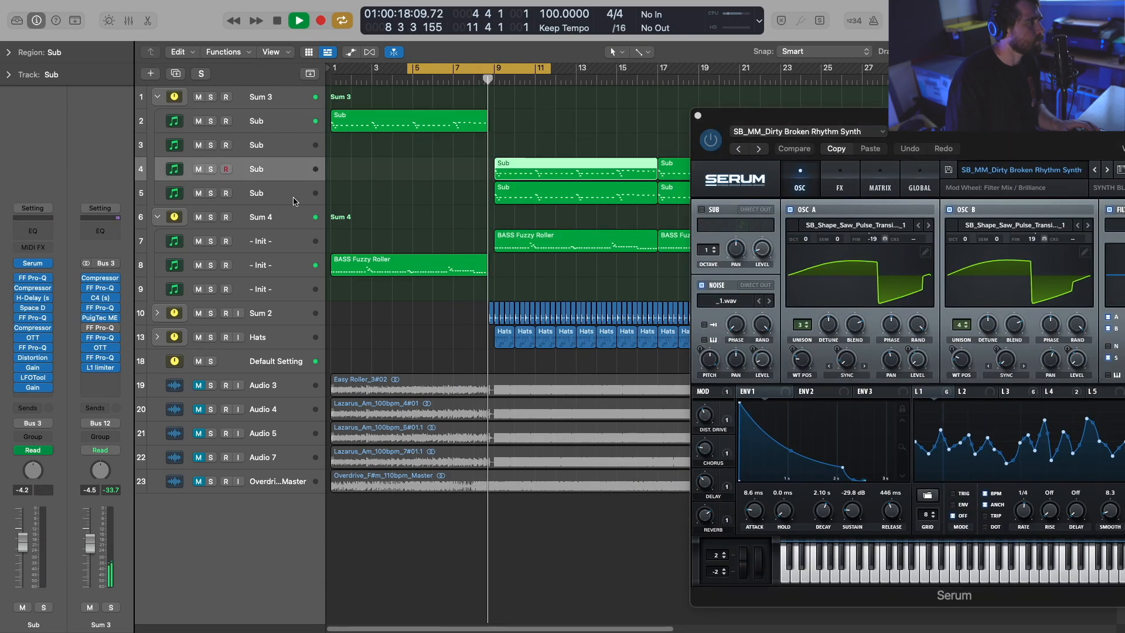
click(556, 193)
drag(478, 79, 555, 87)
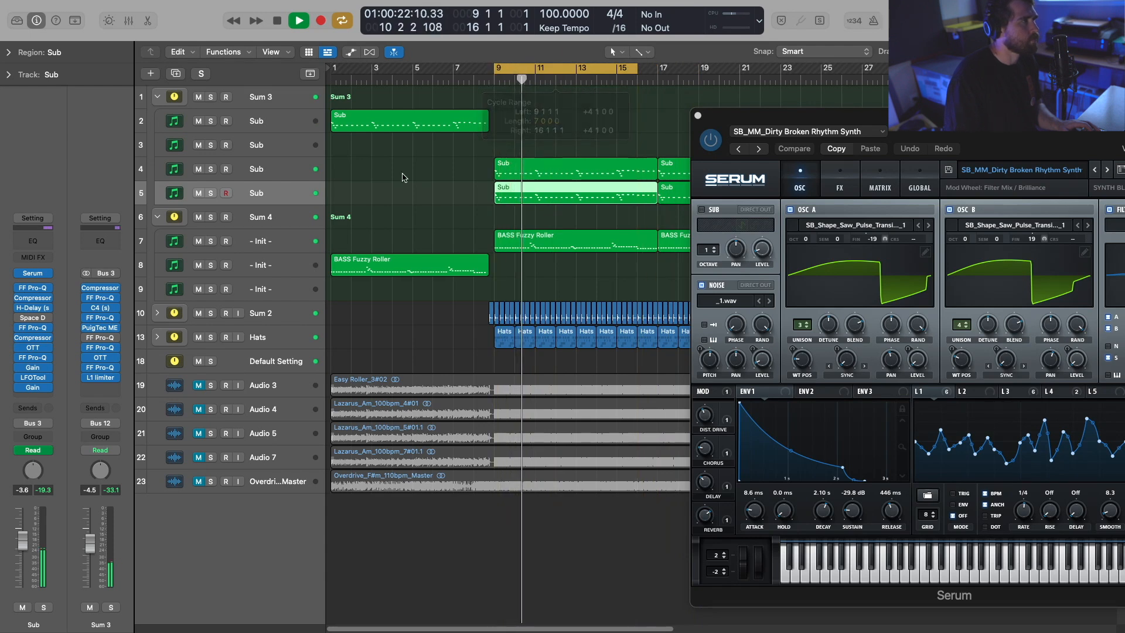
click(258, 170)
click(211, 170)
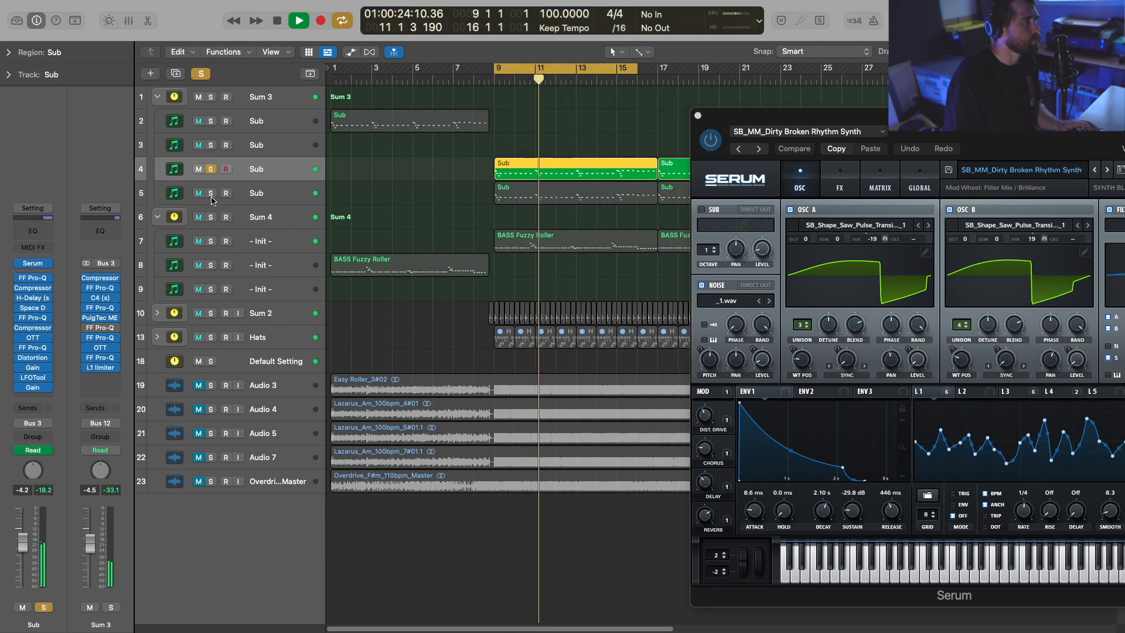
click(211, 193)
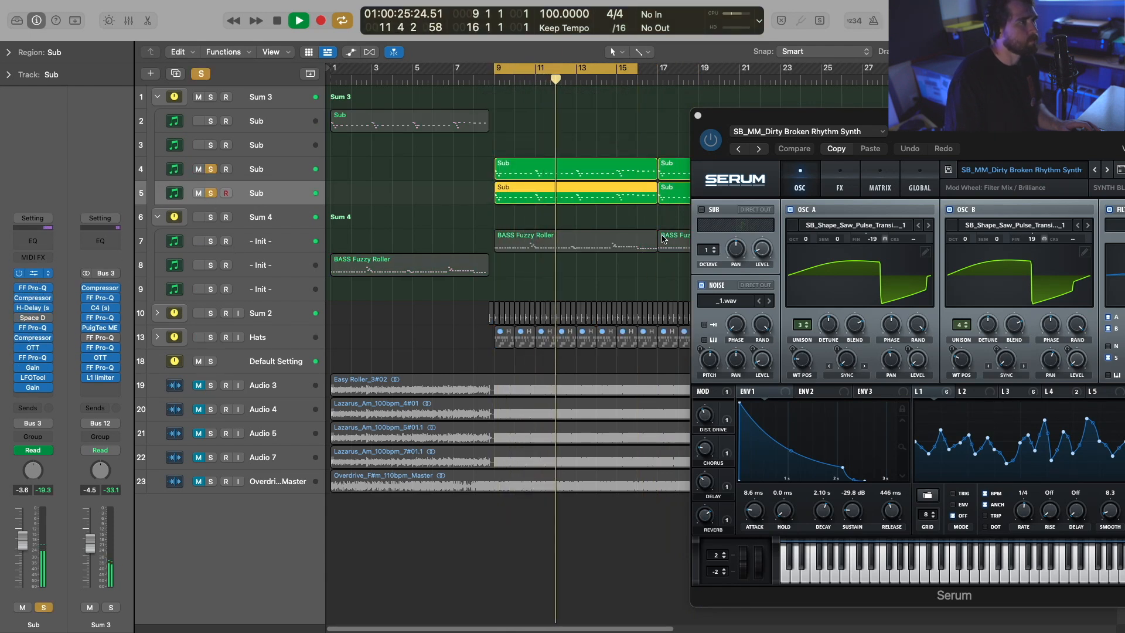
Step: Open the Serum instrument on Sub track 5, stop playback and close the SB_MM_Dirty Broken Rhythm Synth instance
click(35, 273)
key(space)
click(921, 118)
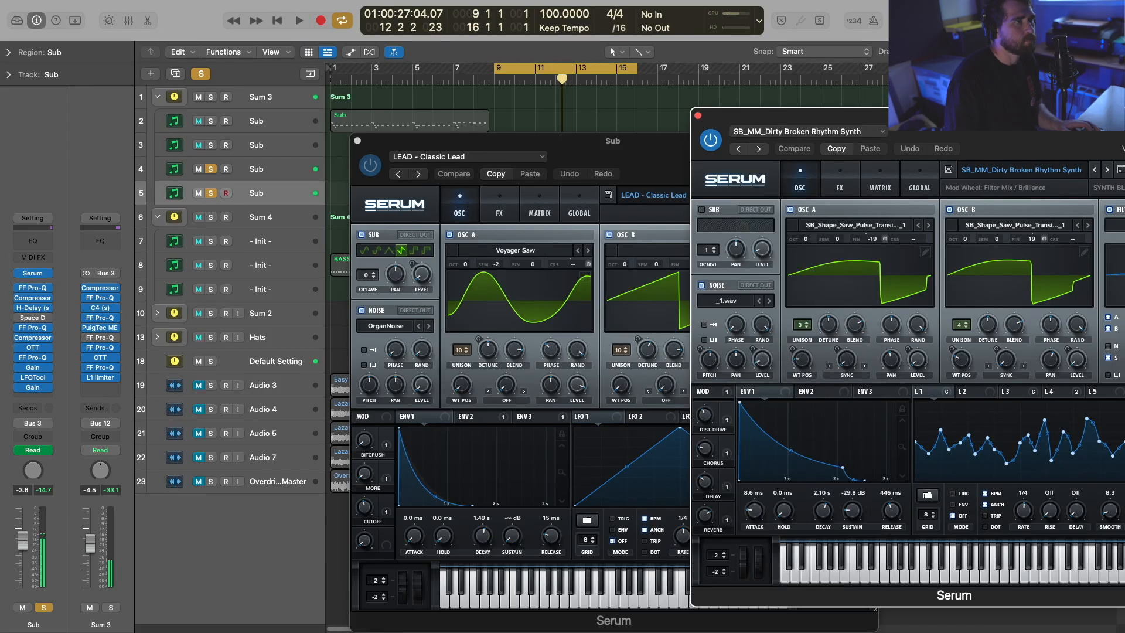
click(698, 116)
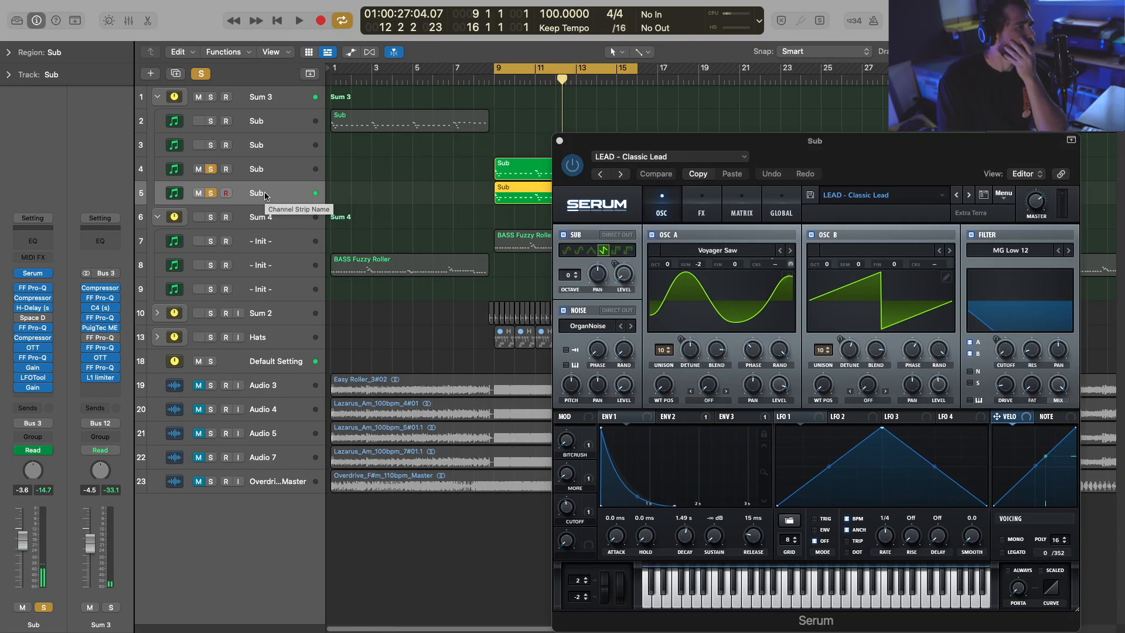
Step: Unsolo Sub track 4 and listen to track 5 alone, comparing its Serum noise oscillator off and on
click(211, 169)
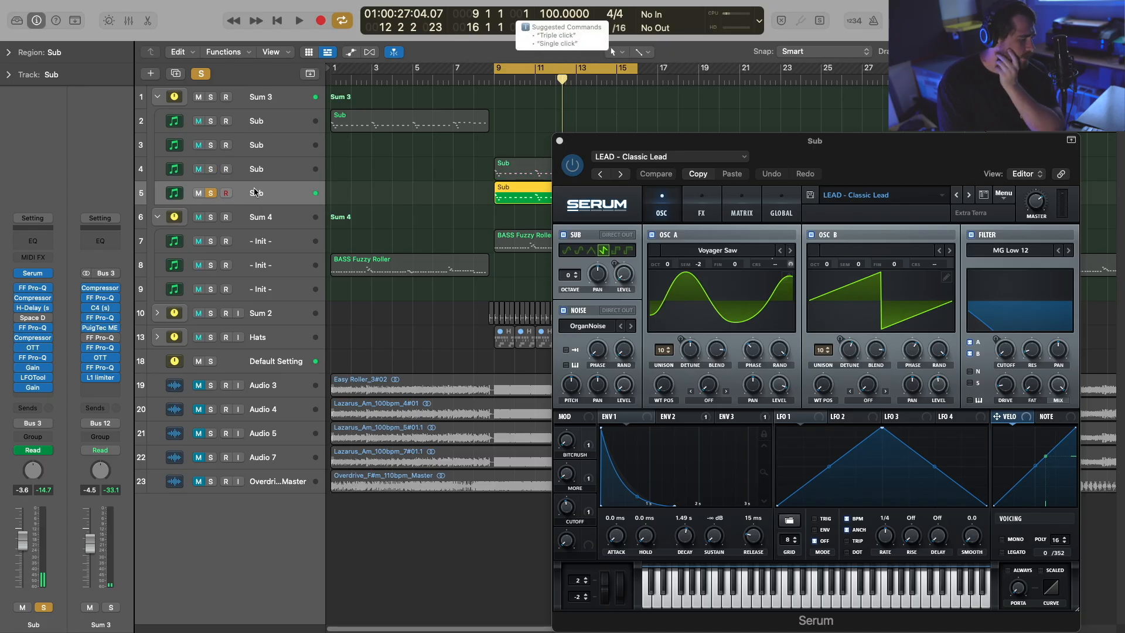
key(shift+space)
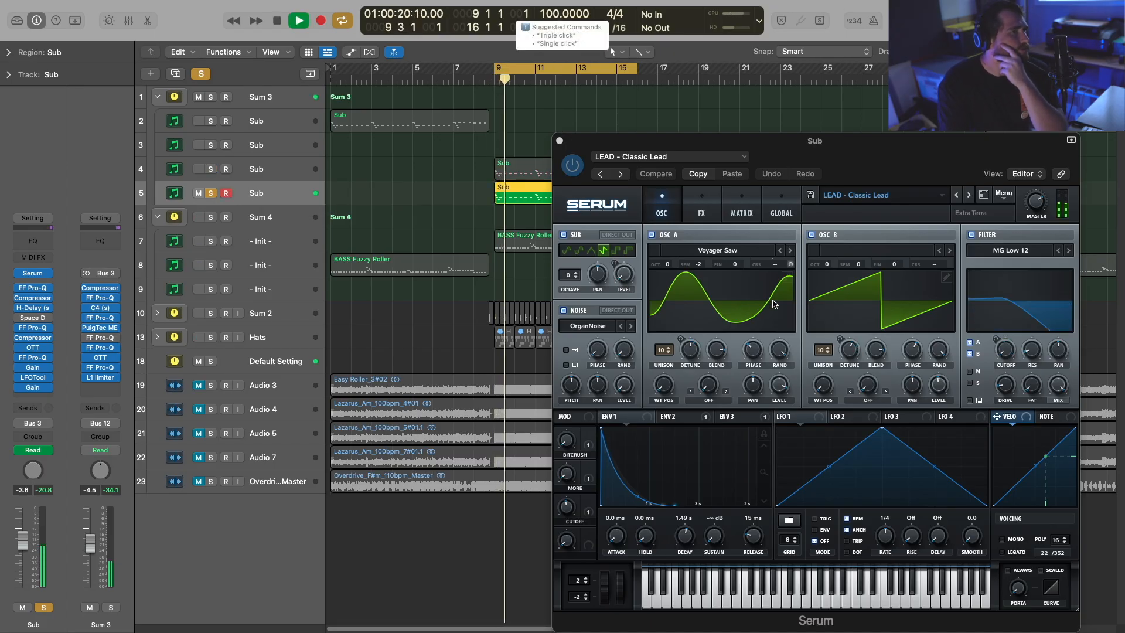
drag(861, 153, 789, 106)
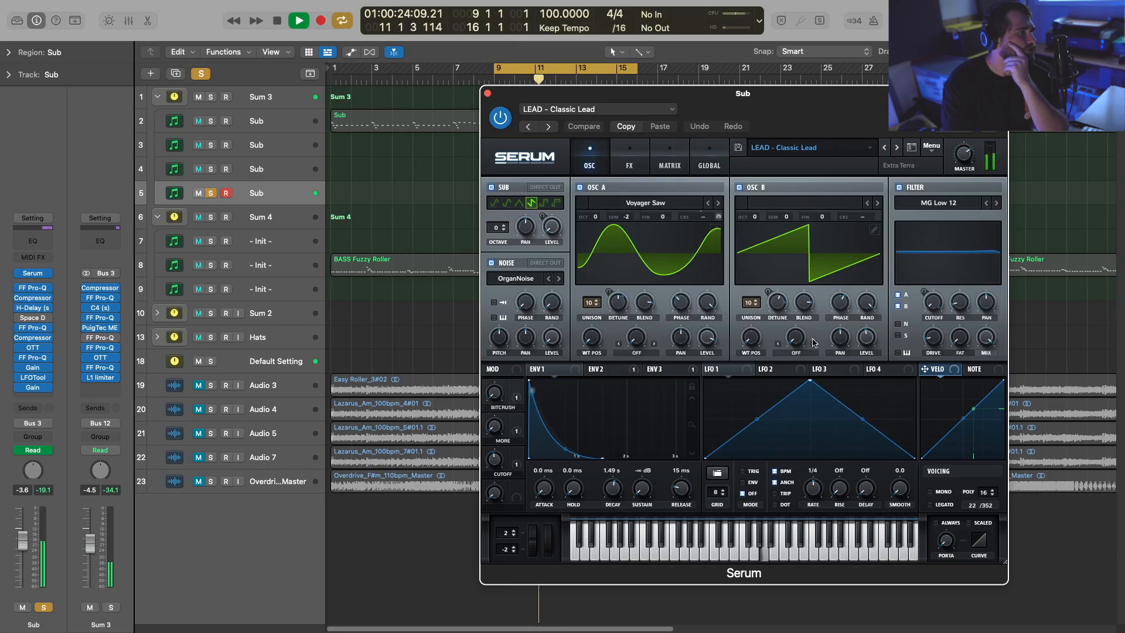
click(492, 263)
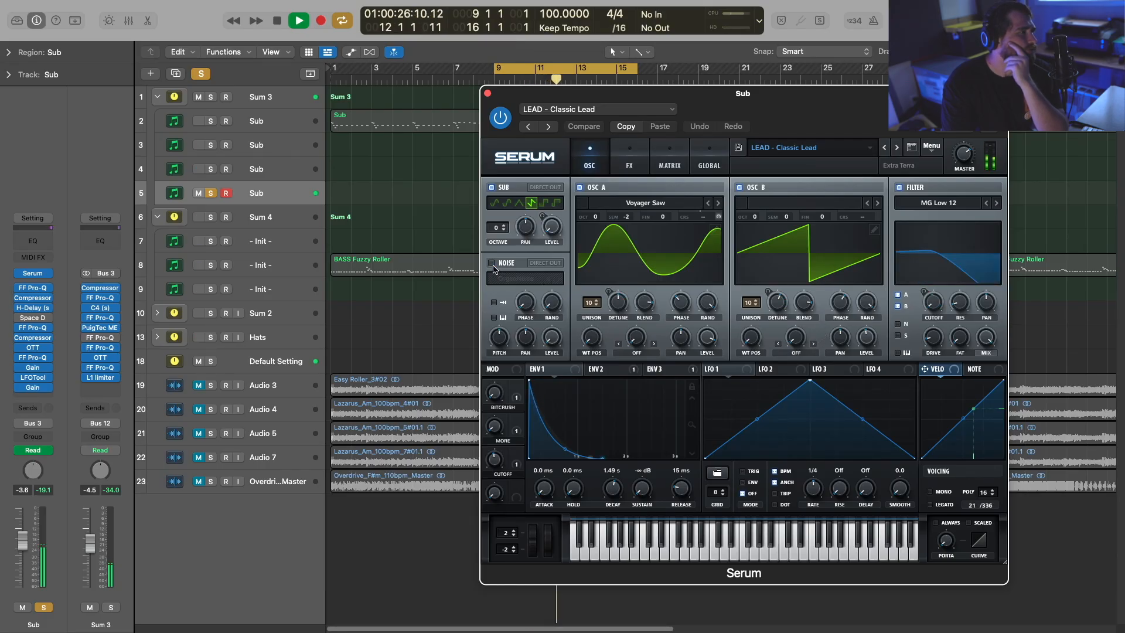
click(492, 265)
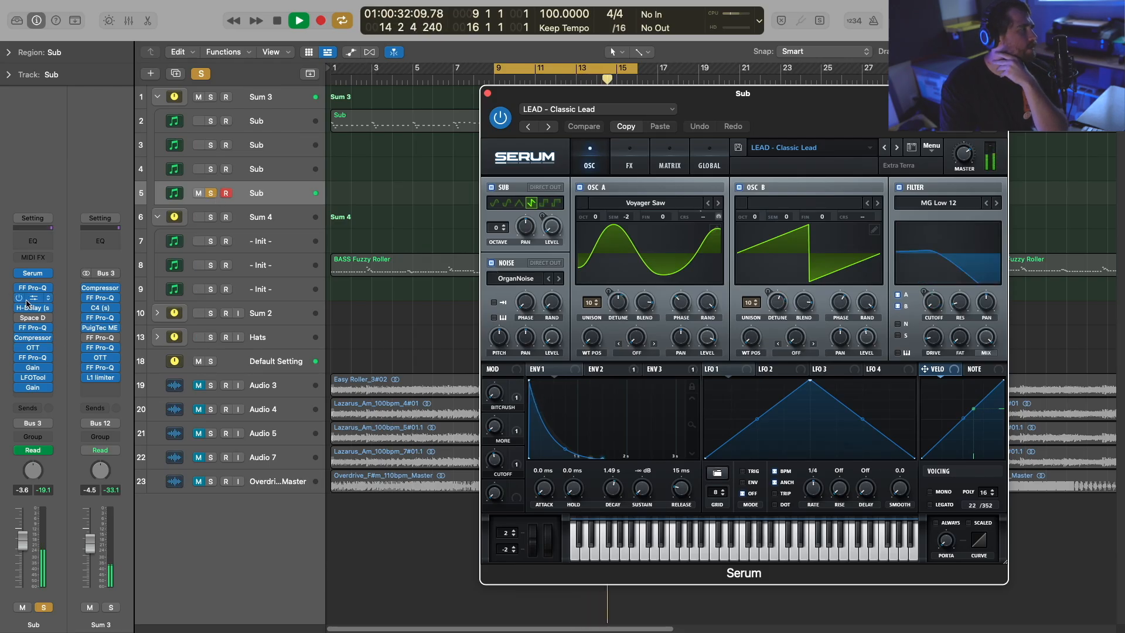
Step: Stop playback, review the FF Pro-Q after OTT and the Compressor on Sub track 5, then disarm the track and close Serum
key(space)
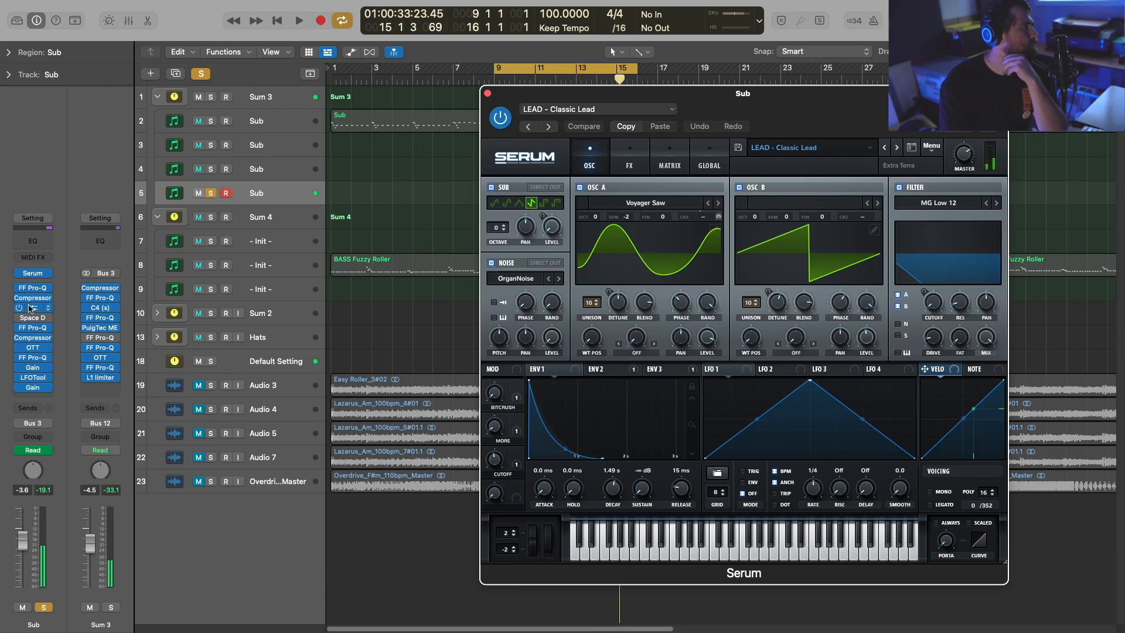
click(36, 359)
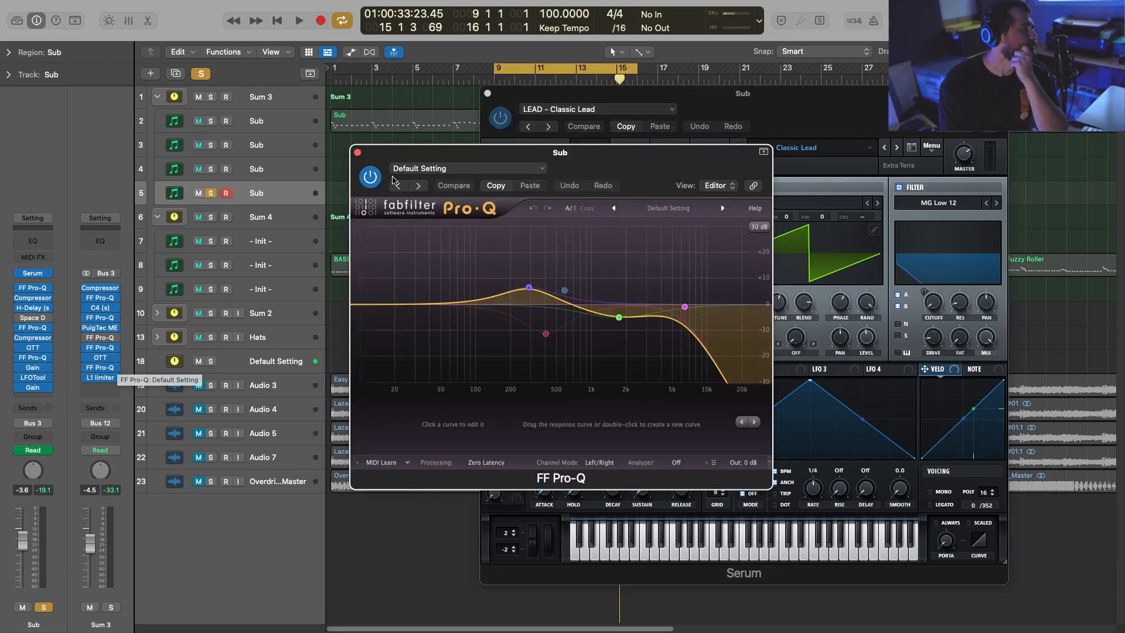
click(358, 153)
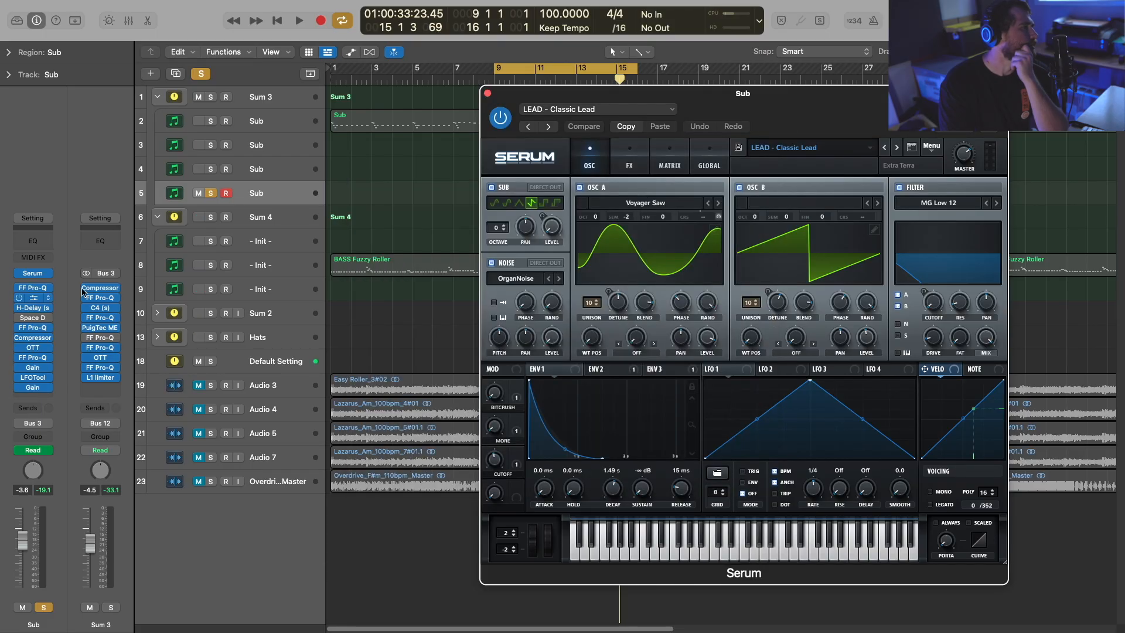
click(35, 298)
click(358, 153)
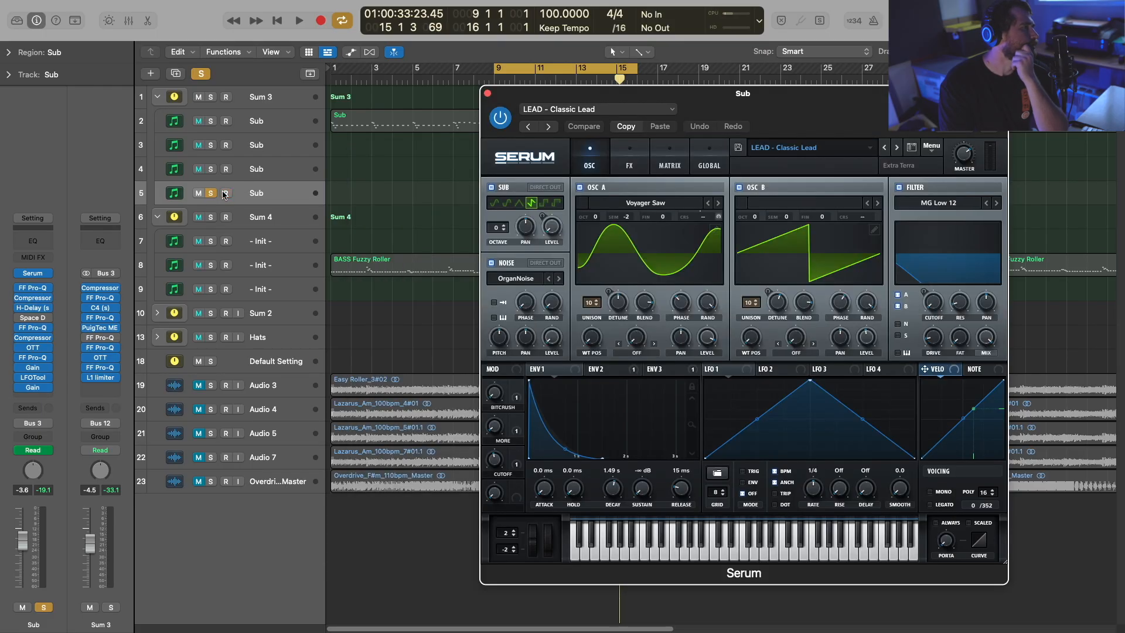
click(222, 195)
click(488, 94)
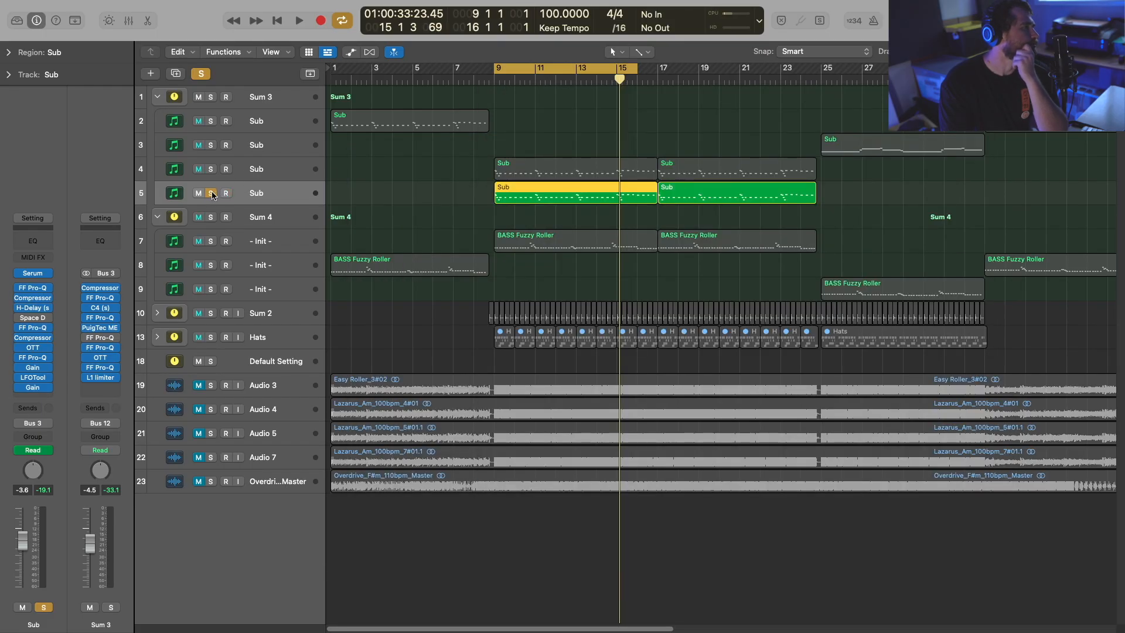
Step: Switch the solo from Sub track 5 to Sub track 4 and audition it with its Serum instrument open
click(212, 193)
click(212, 169)
click(258, 164)
key(space)
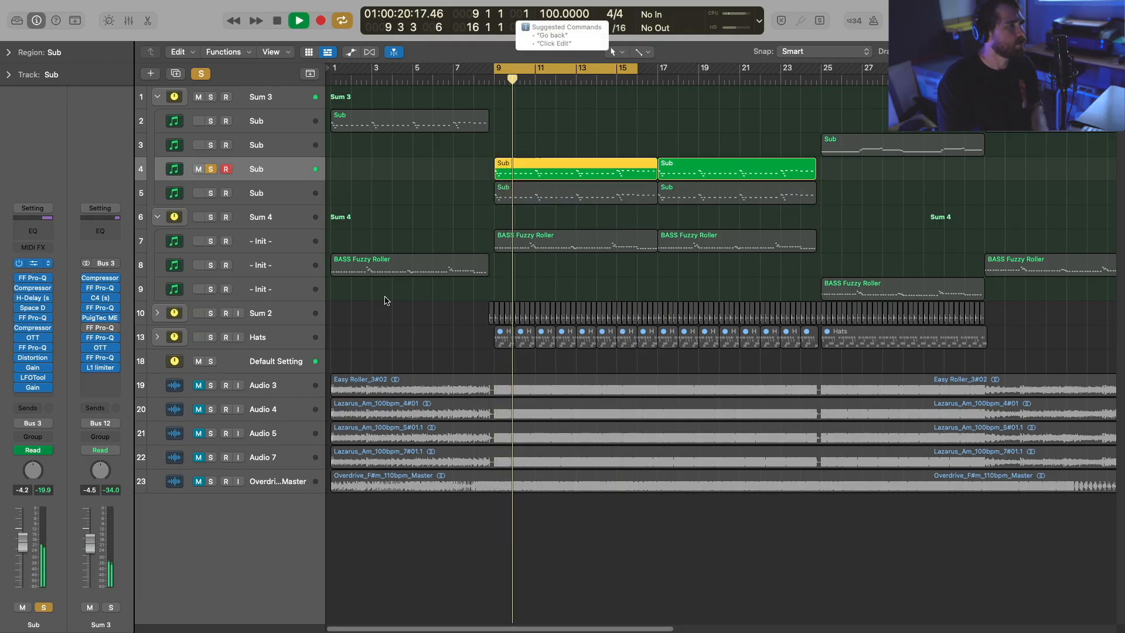
click(33, 263)
drag(700, 170, 740, 136)
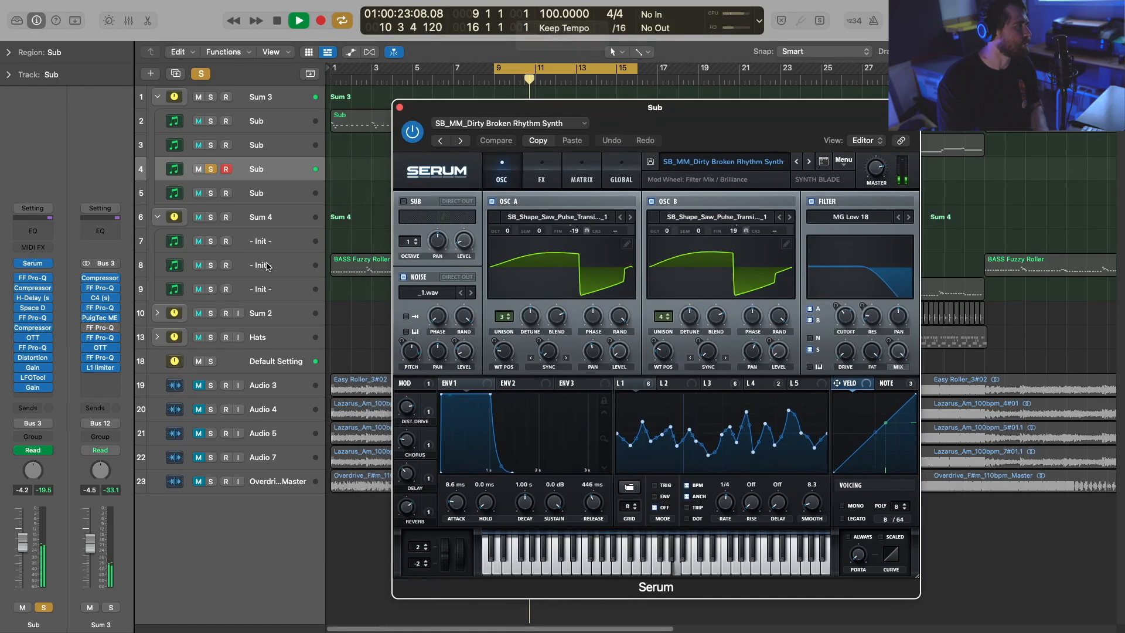
Step: Unsolo Sub track 4, close its Serum, and compare the full mix with the Sum 3 stack muted and unmuted
click(211, 170)
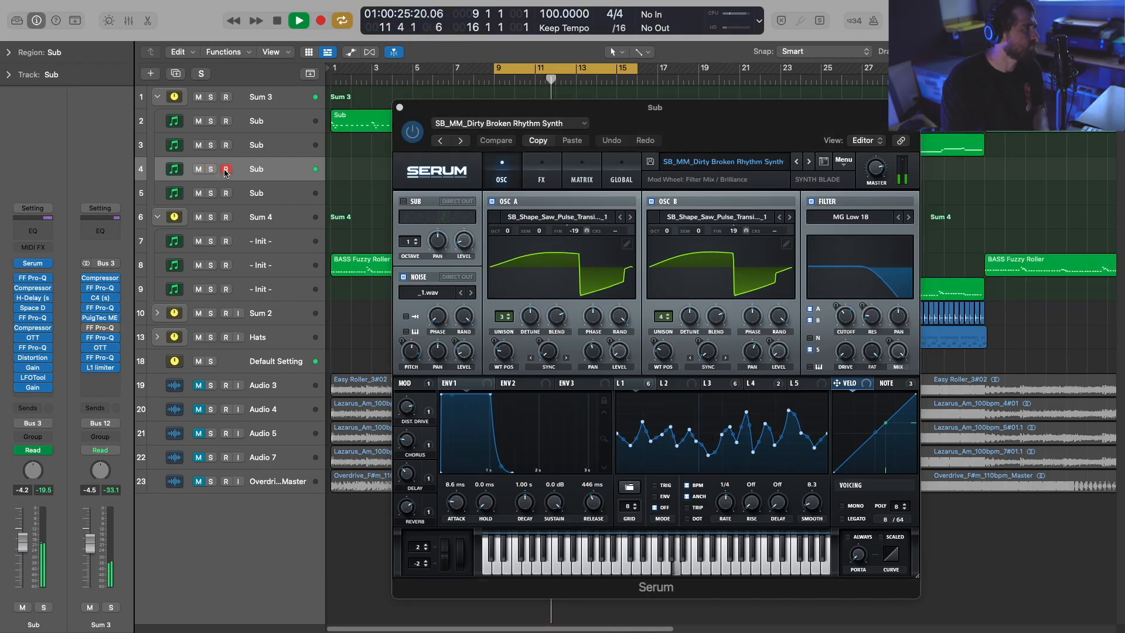
click(400, 108)
click(199, 98)
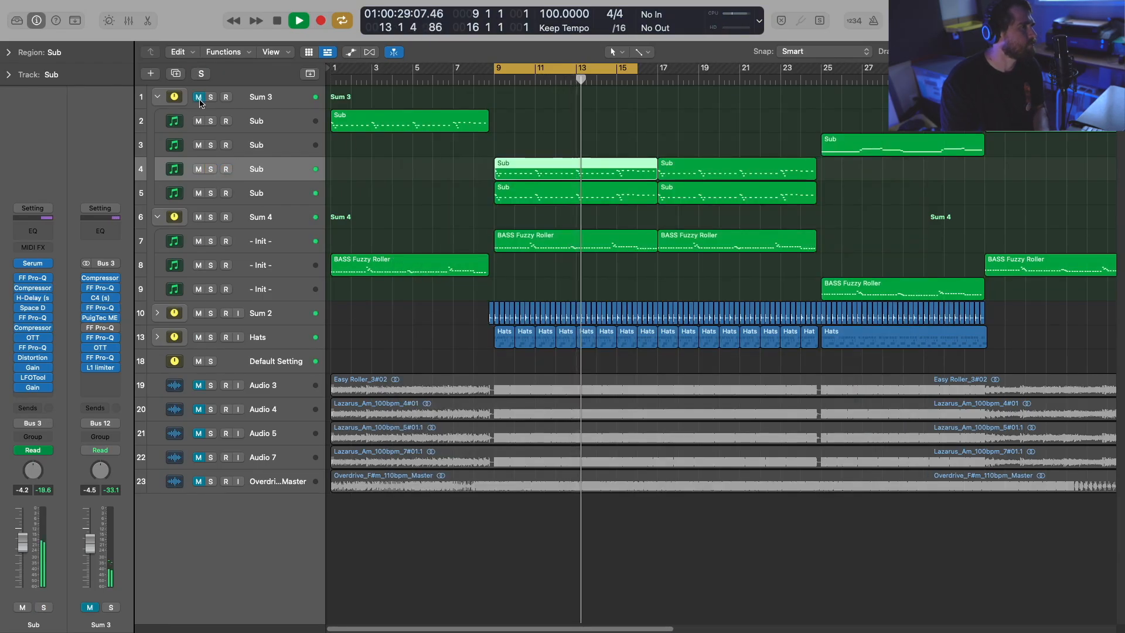
click(199, 97)
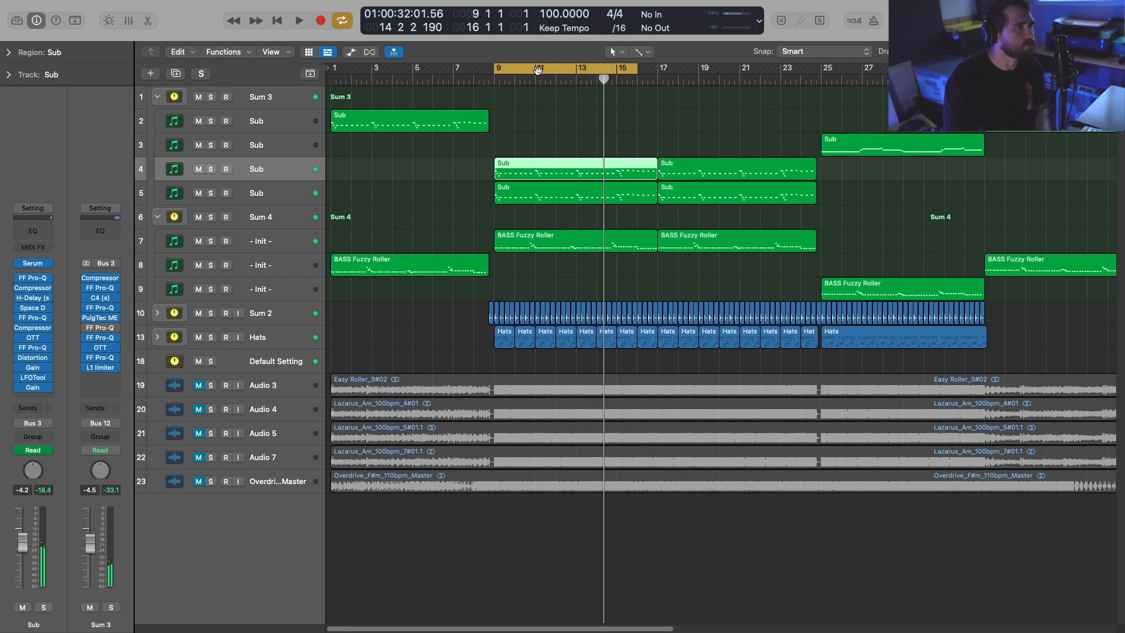
Step: Turn off the cycle and expand the Sum 2 and Hats track stacks to show their drum tracks
click(538, 69)
click(460, 334)
click(276, 315)
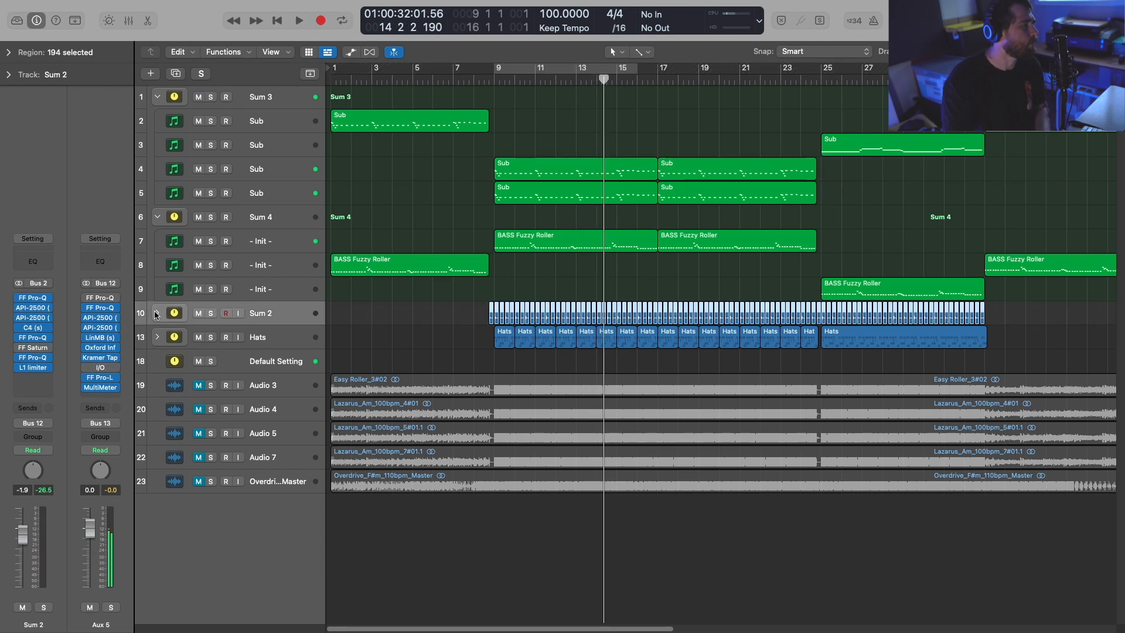
click(155, 313)
click(156, 385)
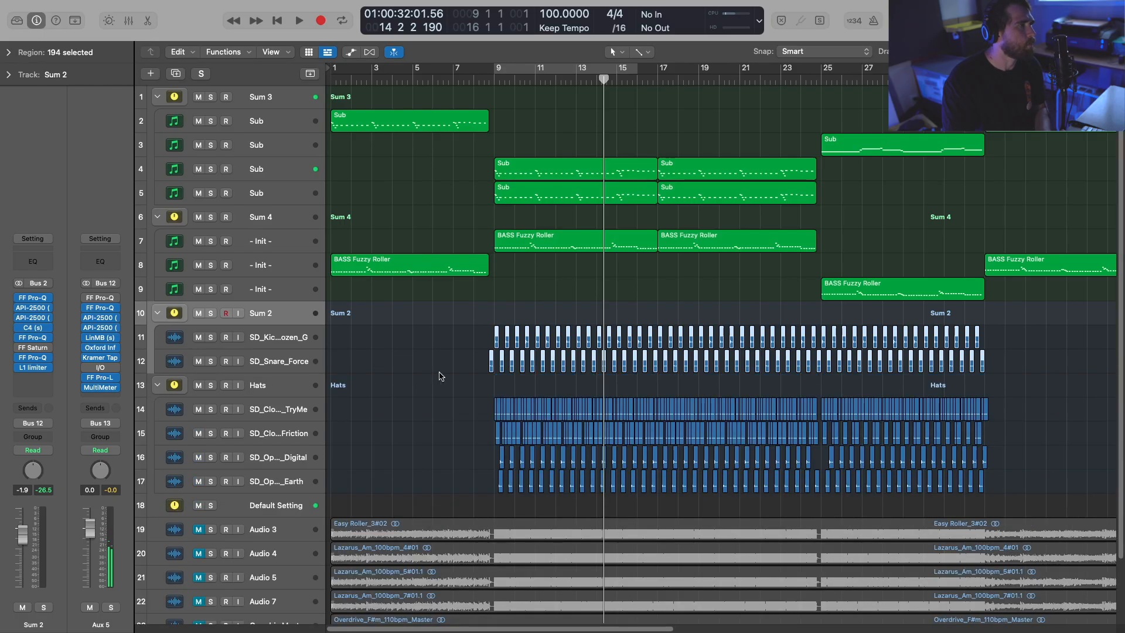
Step: Deselect the drum regions, re-enable the bar 9 to 16 cycle, and listen to the Sum 2 stack soloed
click(441, 376)
click(541, 71)
key(space)
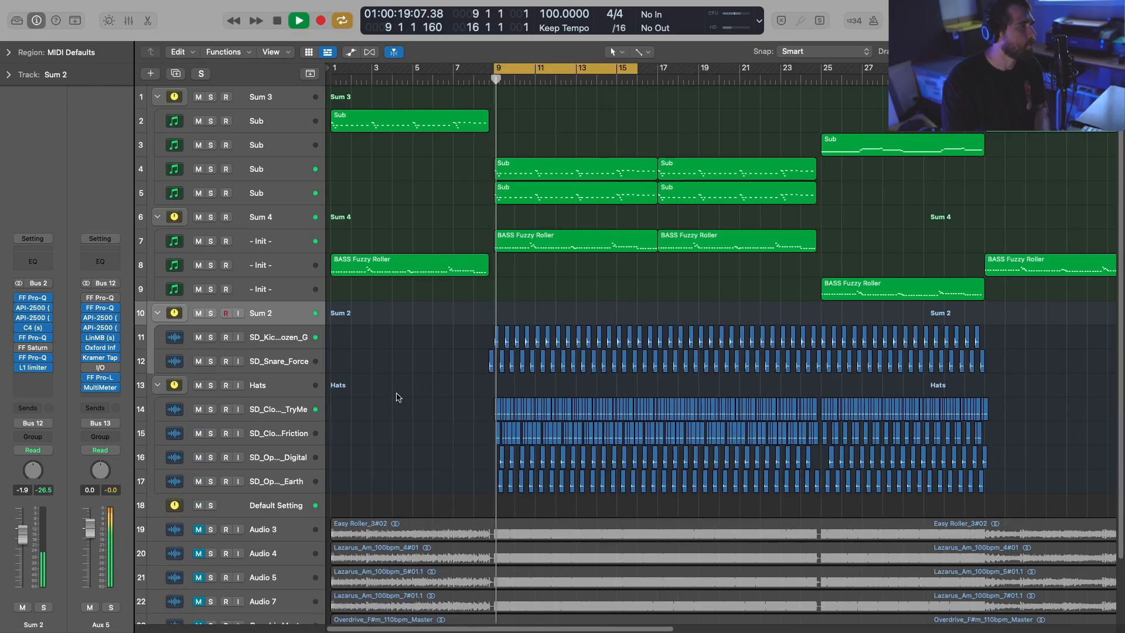
key(s)
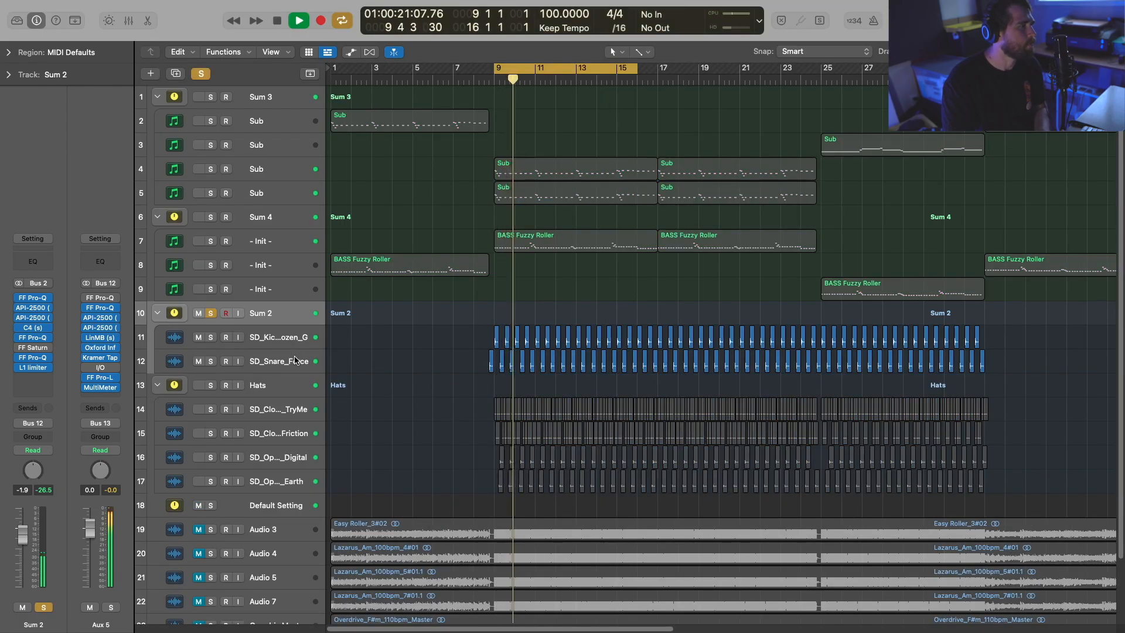
Step: Unsolo Sum 2, select the SD_Kick_Dozen_G track, and examine how the kick at bar 9 and snare at 13 2 start against the grid
click(293, 339)
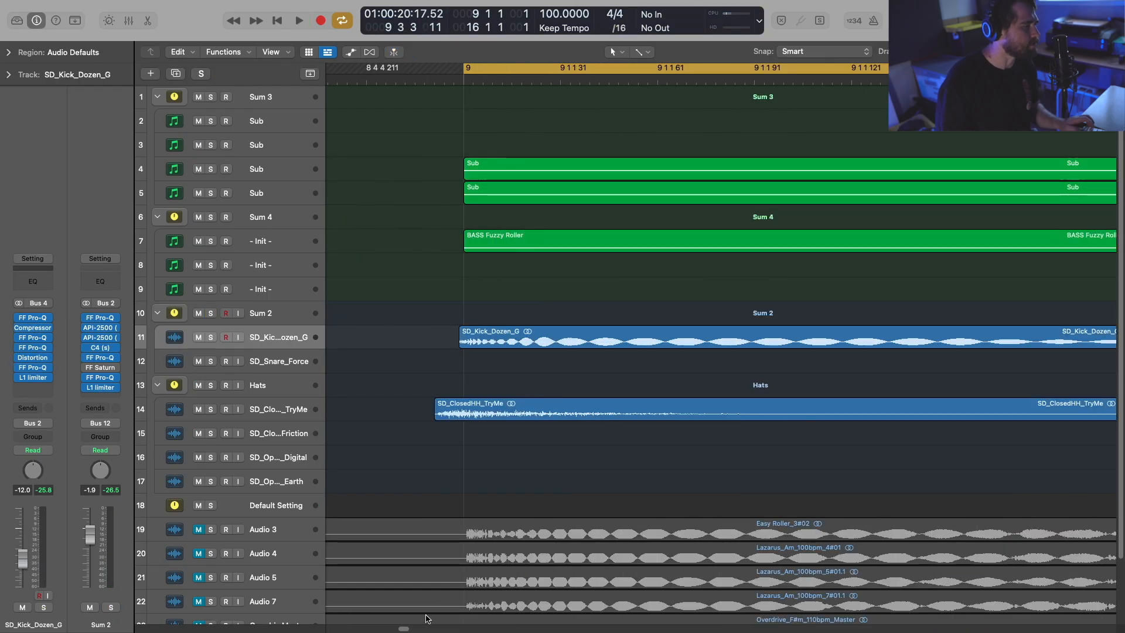
scroll(596, 479, right, 15)
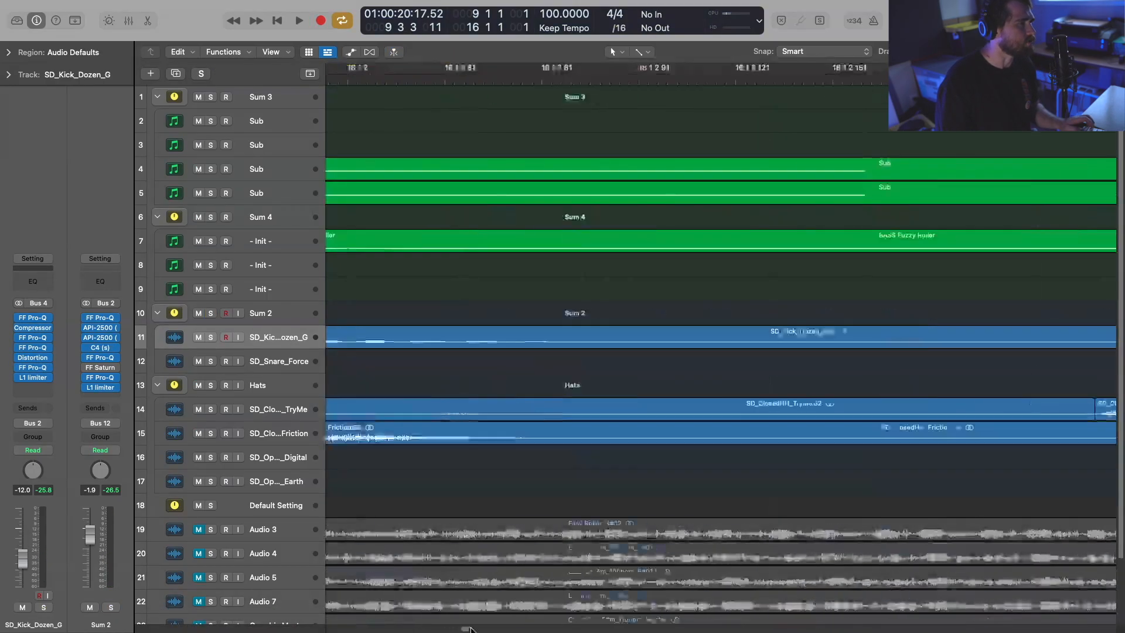
key(super+Right)
key(super+Right)
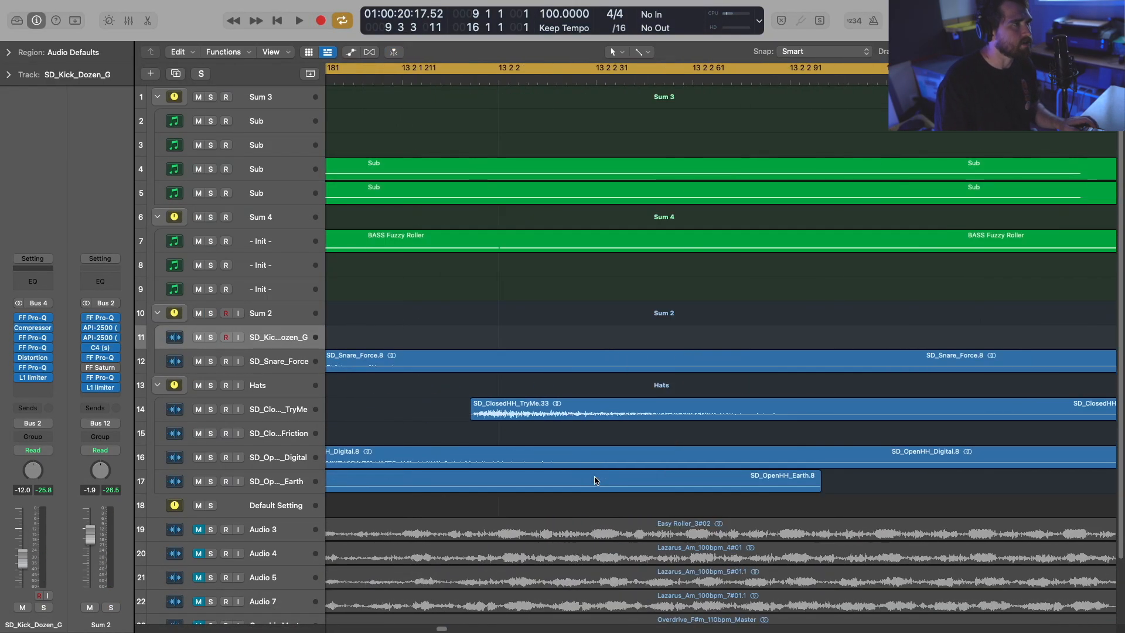
click(498, 78)
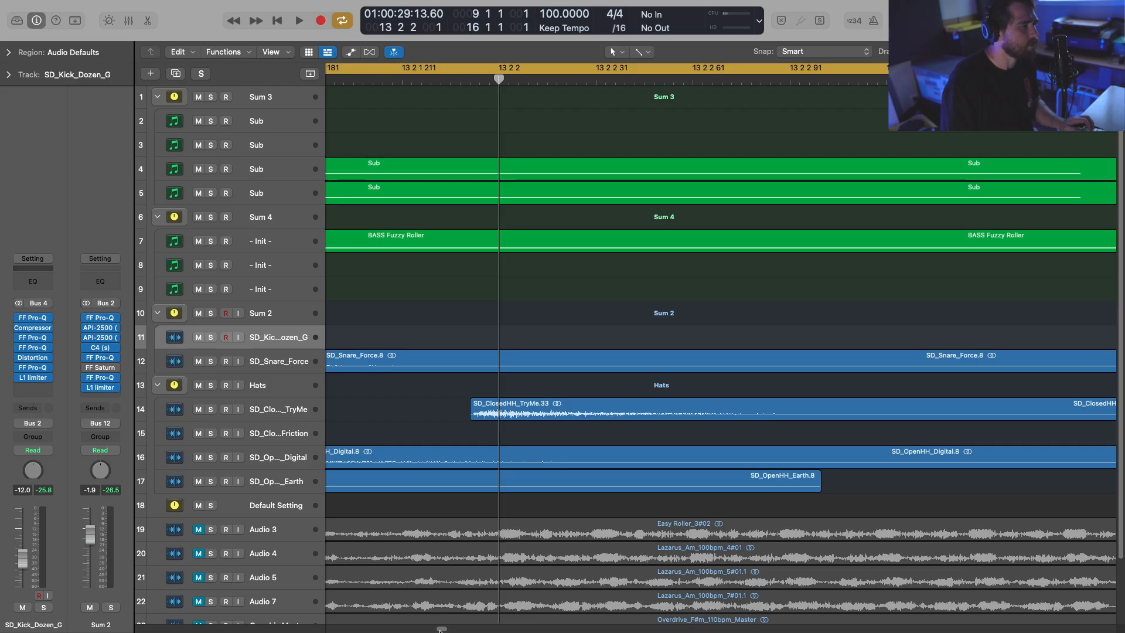
drag(440, 630, 440, 630)
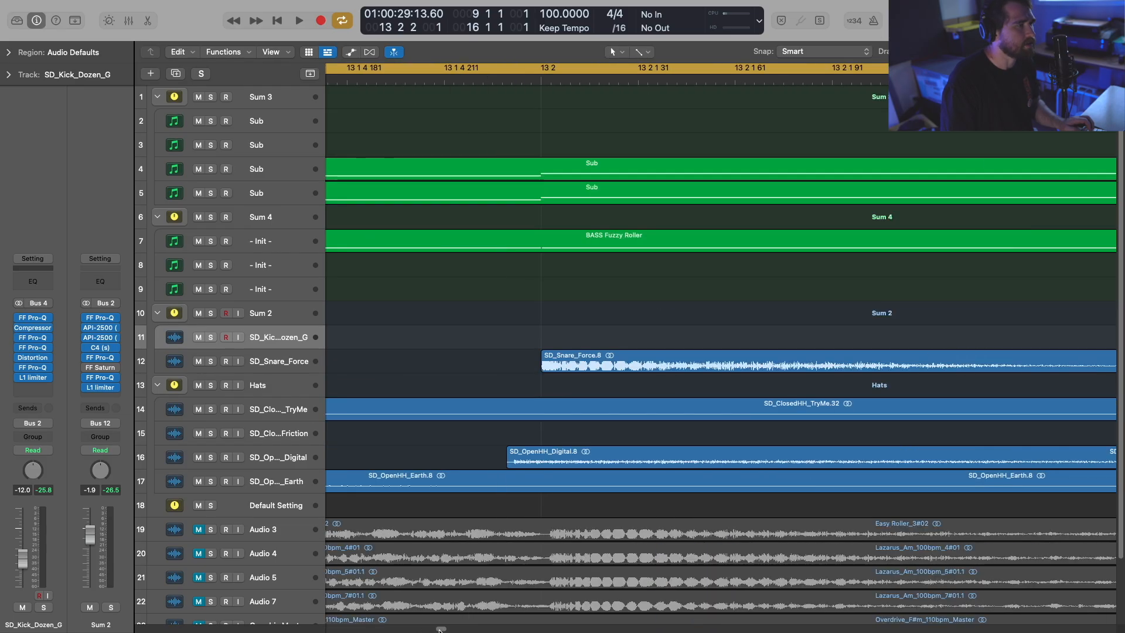
click(613, 355)
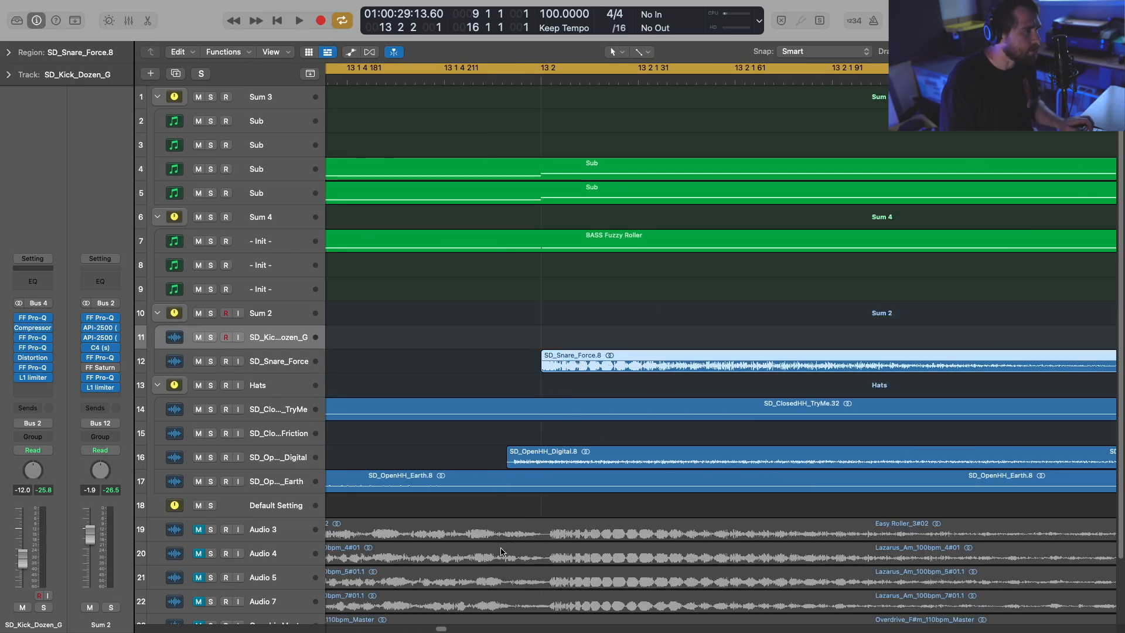
key(super+Left)
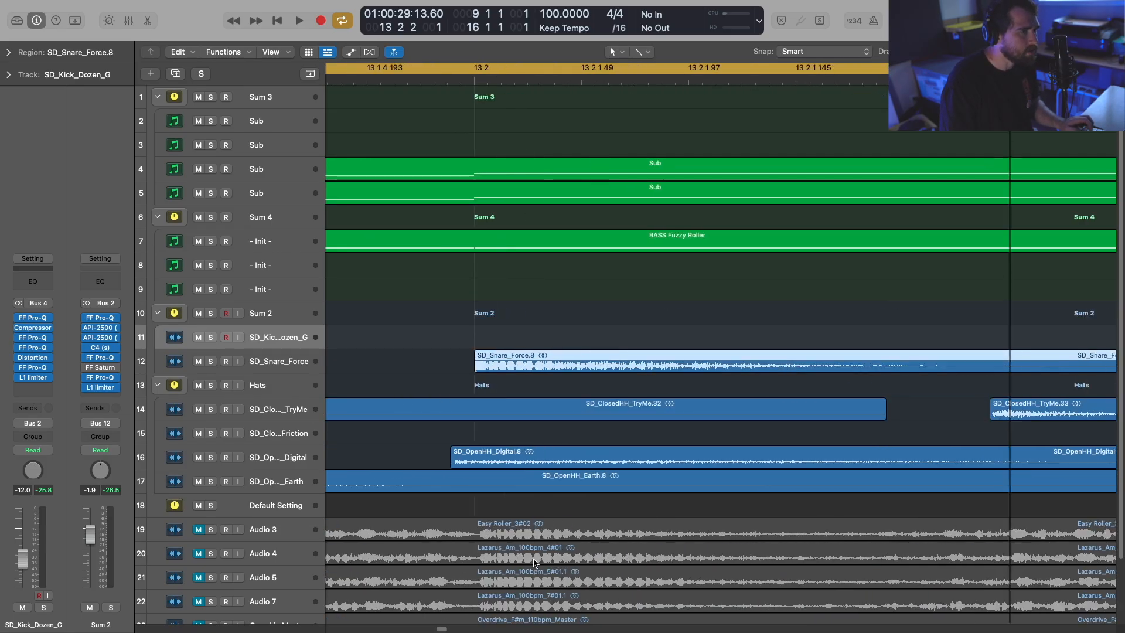
Step: Deselect the snare region and examine the closed hat and kick region starts around bar 13 against the grid
click(517, 393)
key(super+Right)
key(super+Right)
key(super+Right)
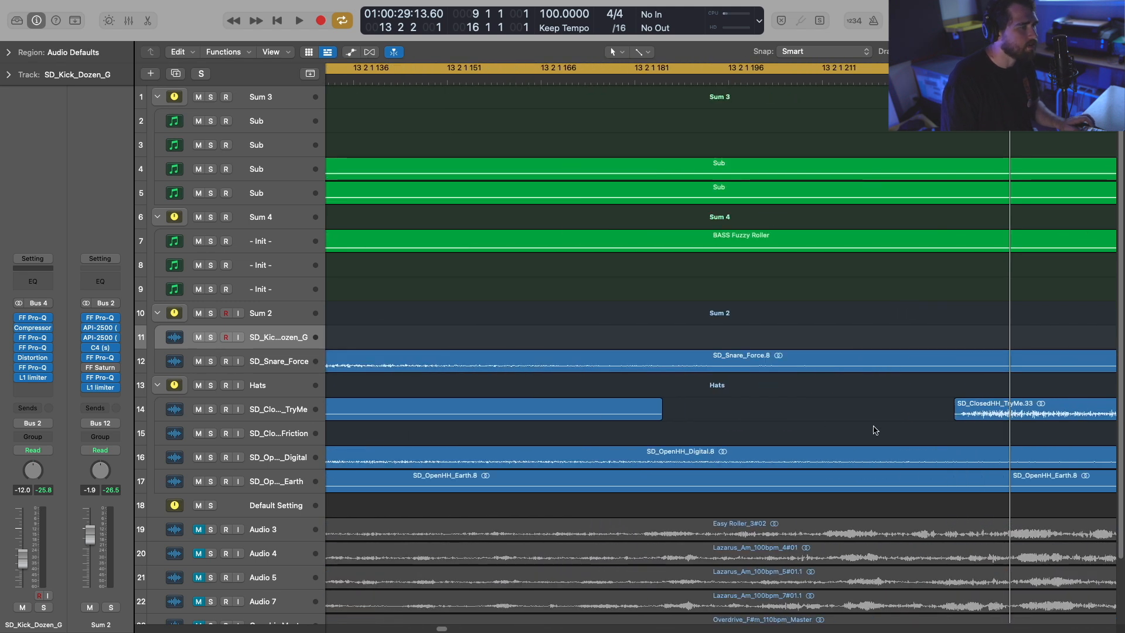
drag(446, 630, 442, 629)
key(super+Left)
key(super+Left)
key(super+Left)
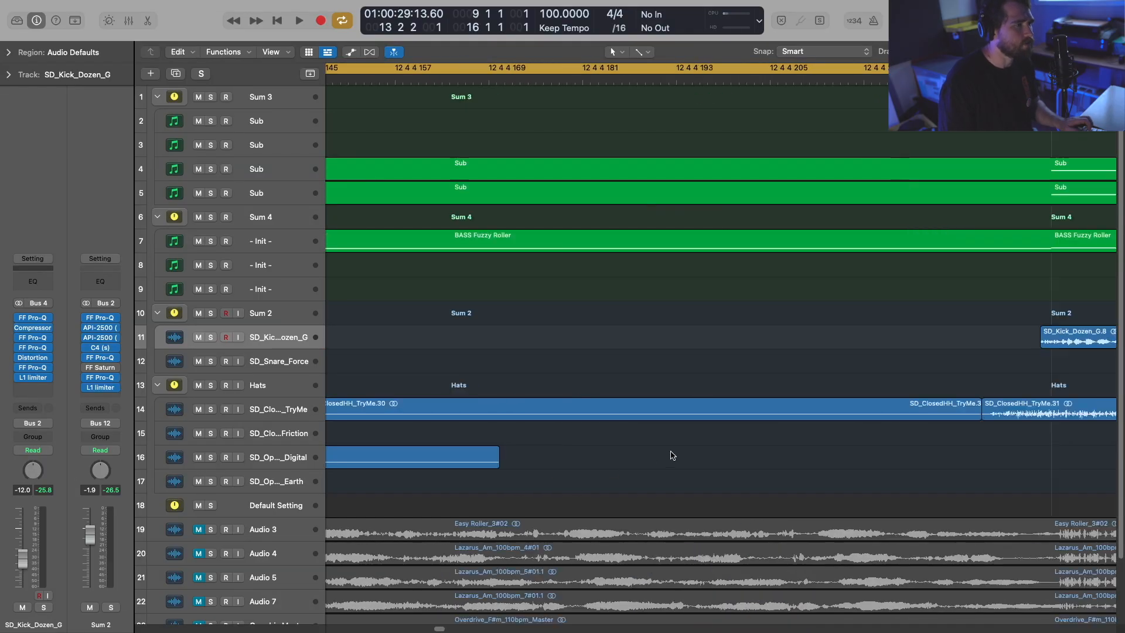
key(super+Right)
key(super+Right)
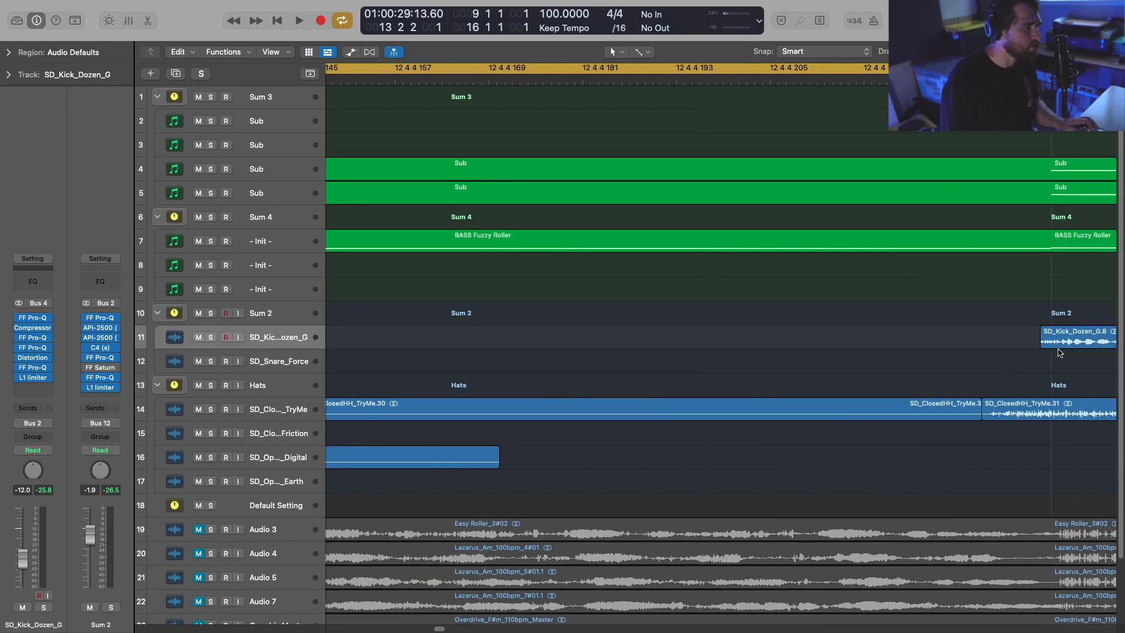
key(super+Left)
key(super+Right)
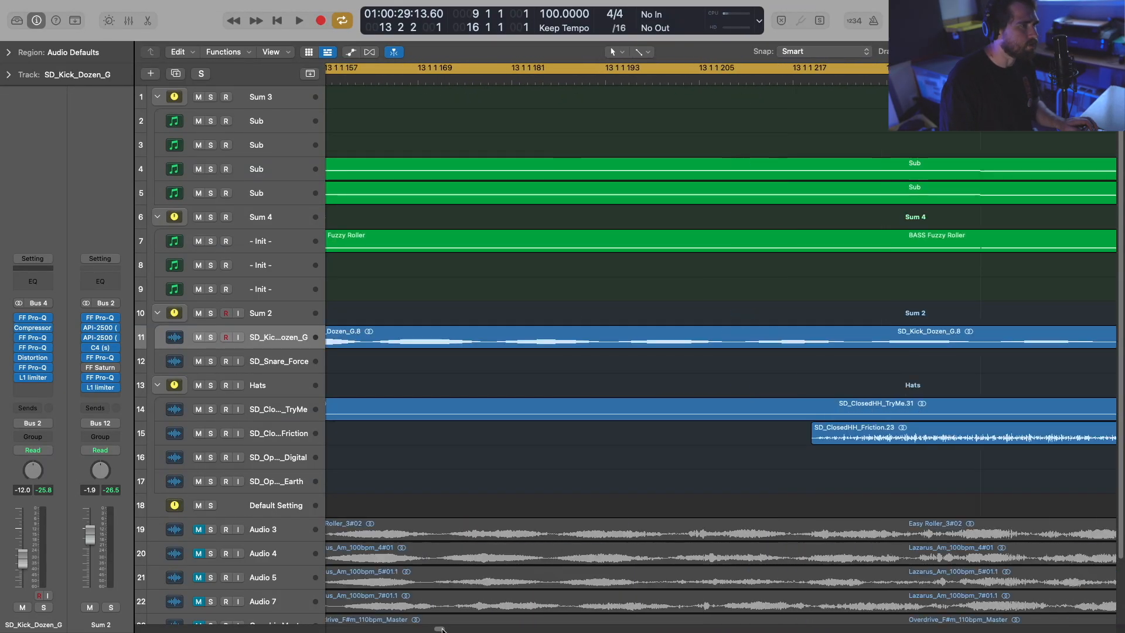
scroll(443, 630, left, 3)
key(super+Left)
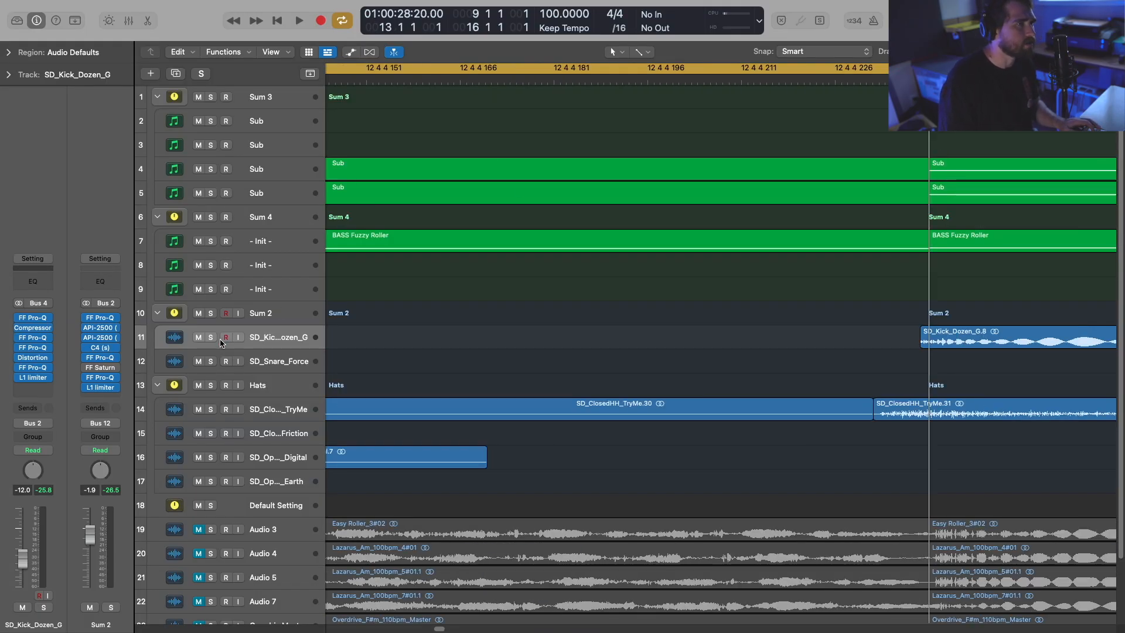
Step: Select all SD_Kick_Dozen_G regions between bar 9 and bar 33
key(super+Left)
key(super+Left)
key(super+Left)
key(super+Left)
key(super+Left)
key(super+Left)
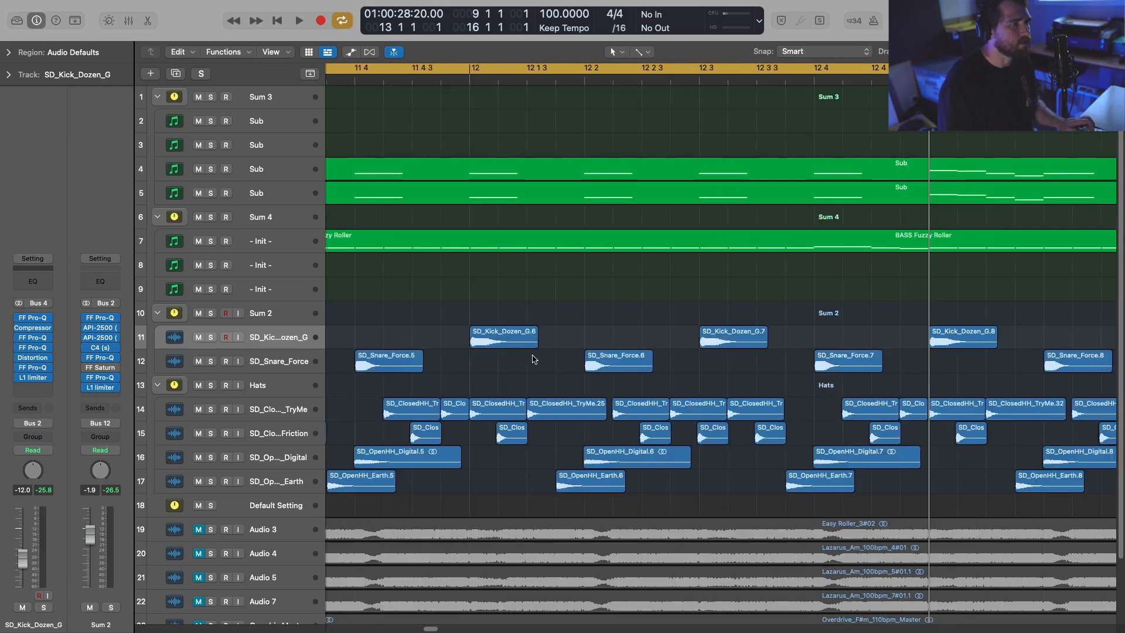
drag(436, 340, 844, 335)
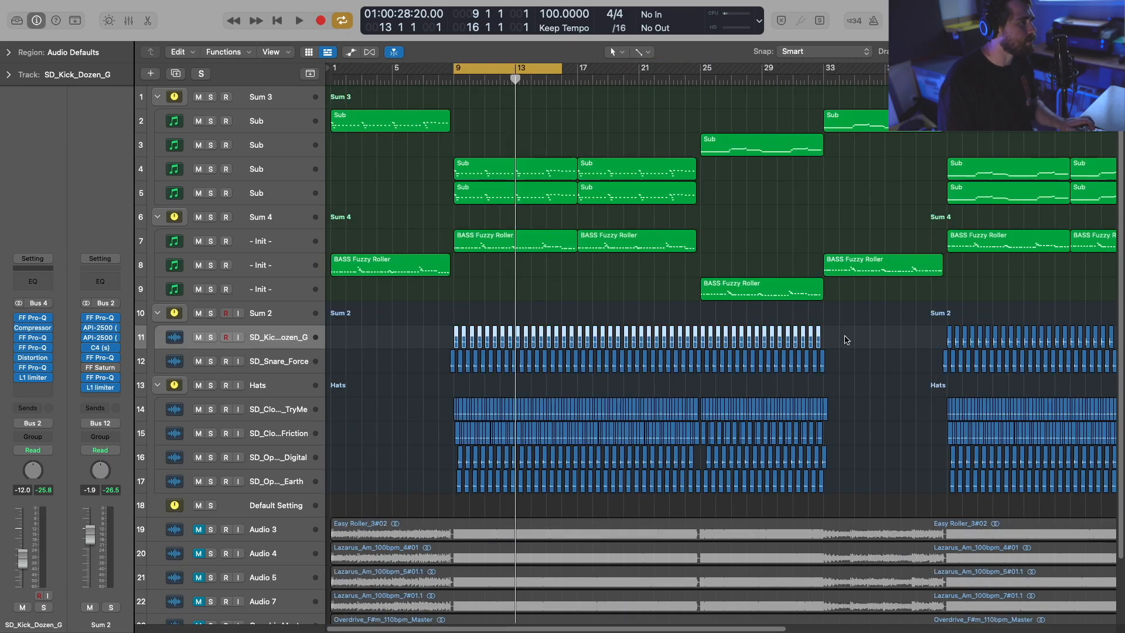
Step: With the loop playing and Snap set to Off, shift the selected kick regions slightly earlier, off the grid
key(super+Right)
key(super+Right)
key(super+Right)
key(super+Right)
key(super+Right)
key(super+Right)
key(super+Right)
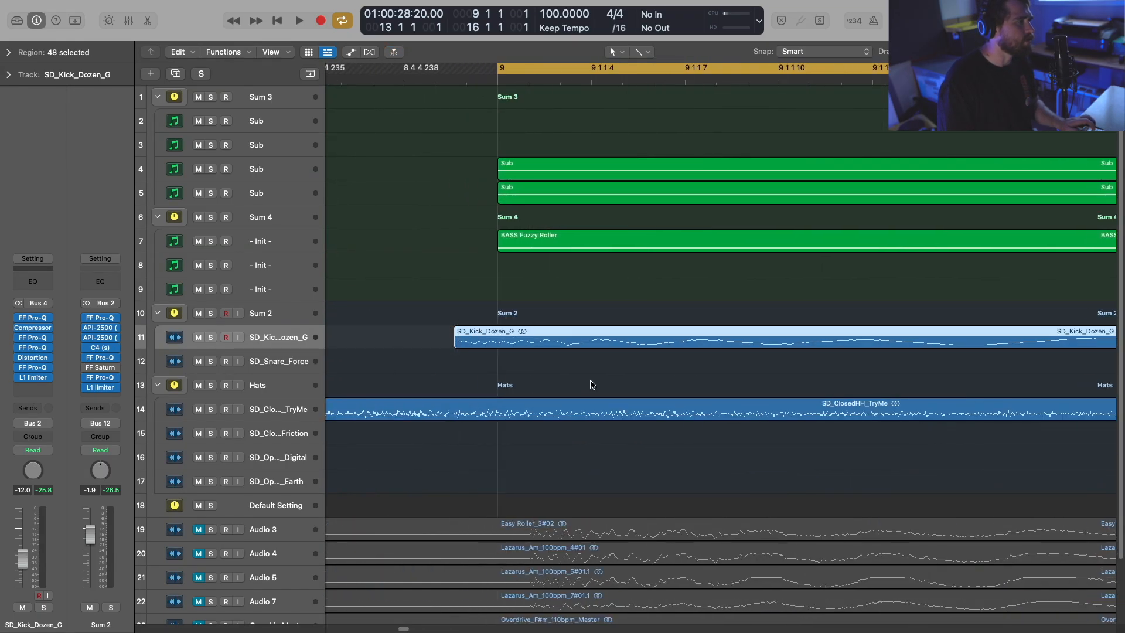
key(super+Down)
key(super+Down)
key(space)
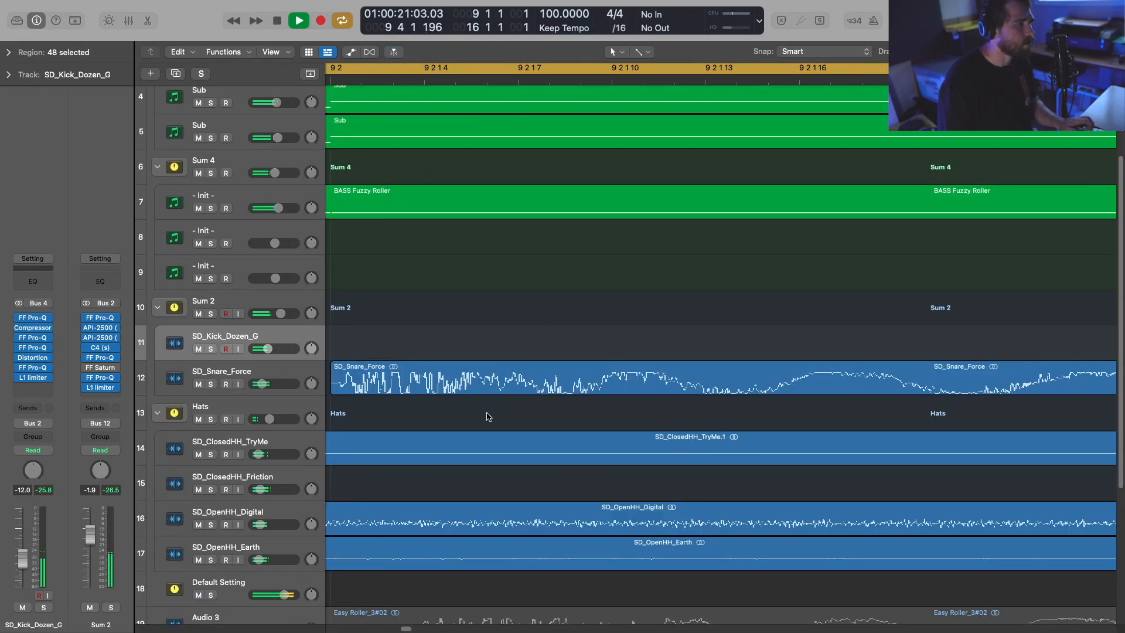
key(super+Left)
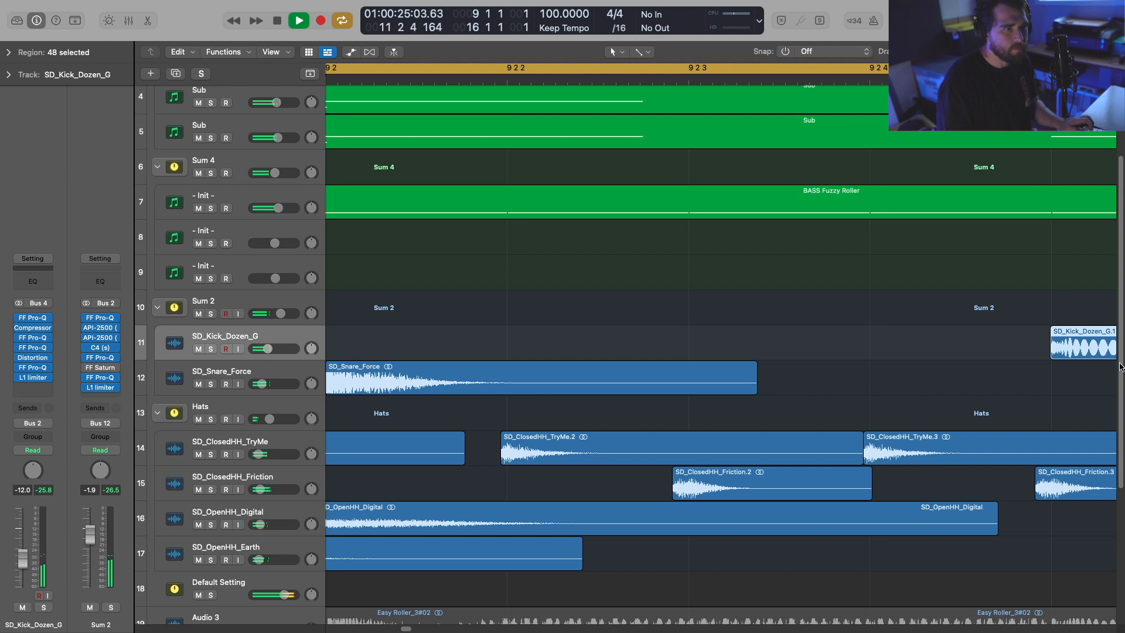
drag(1087, 345, 1080, 344)
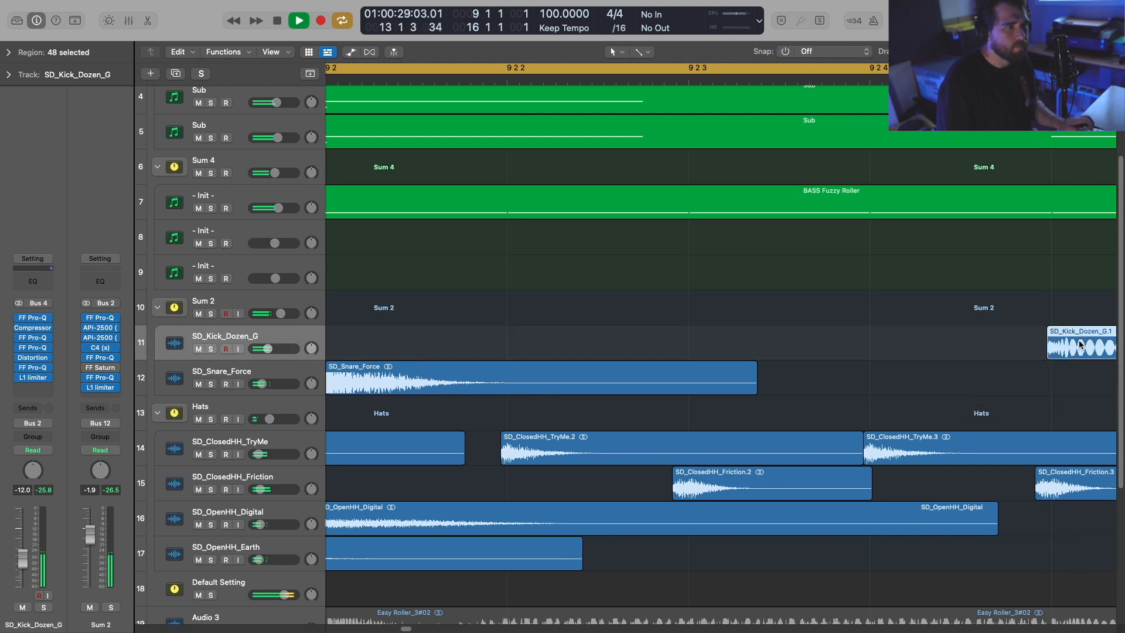
drag(1080, 344, 1080, 345)
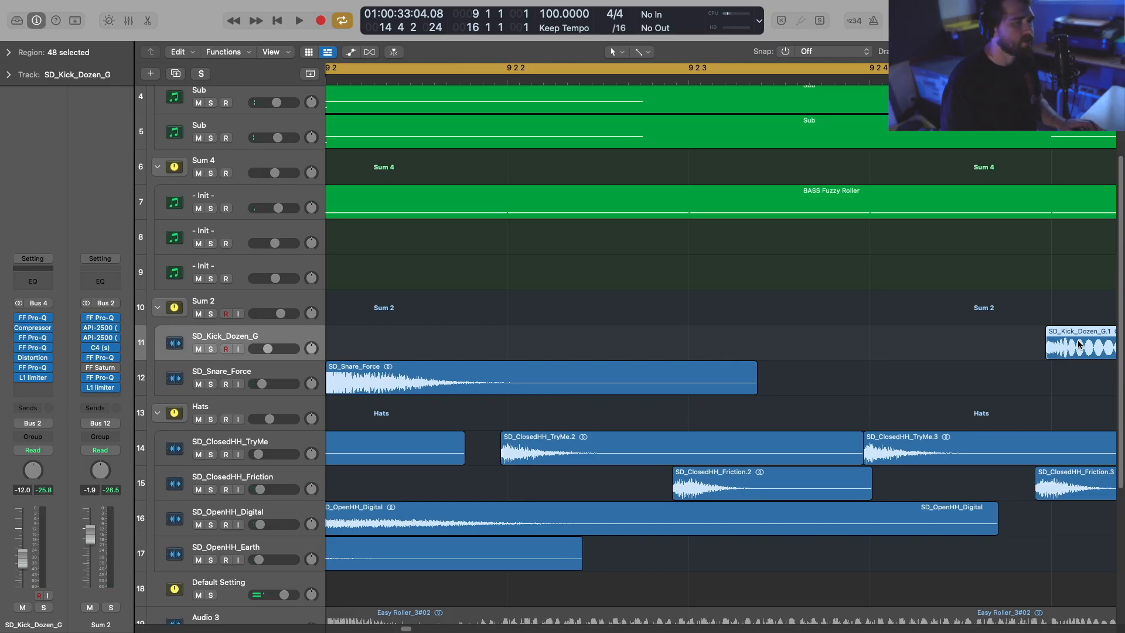
Step: Replay the bar 9 to 16 loop and shift the selected kick regions slightly earlier again while auditioning the groove
key(space)
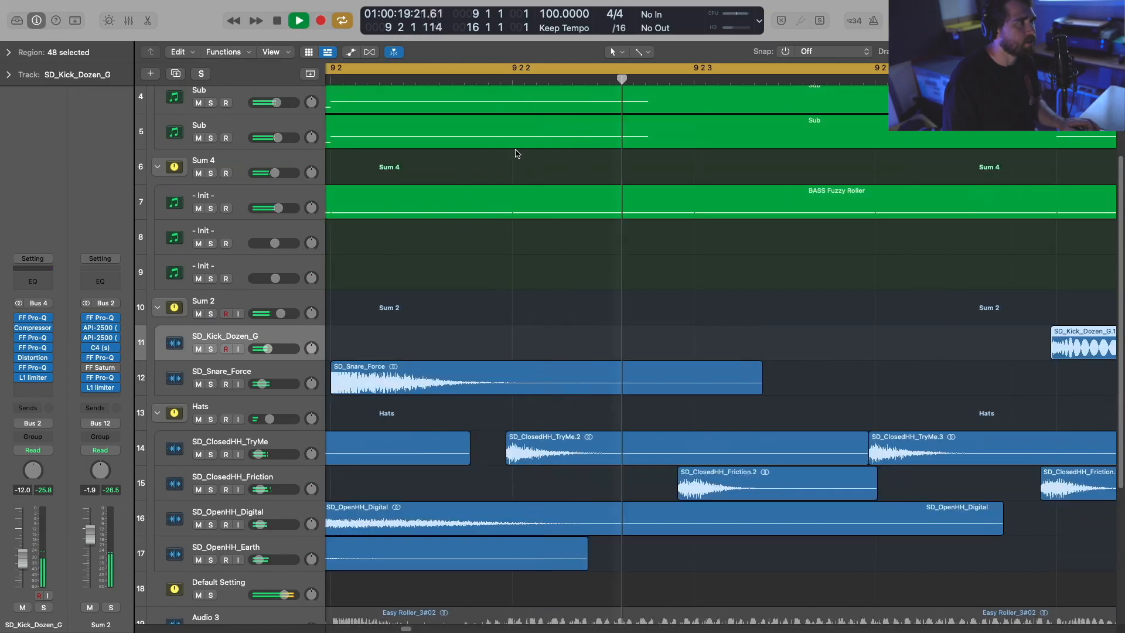
scroll(509, 425, left, 5)
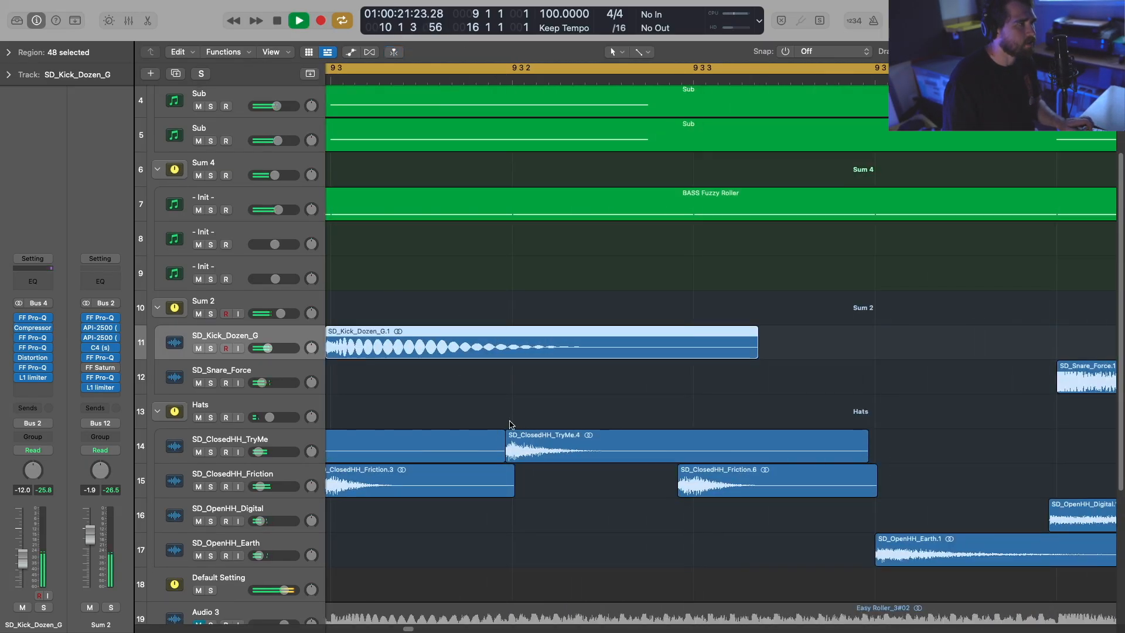
key(super+Left)
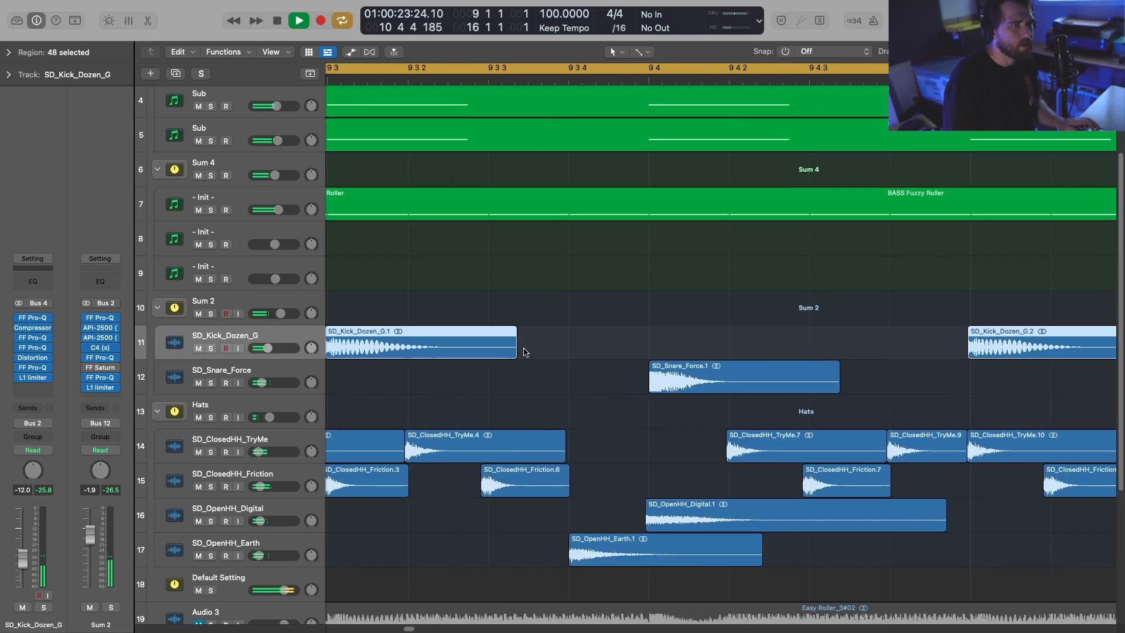
drag(992, 351, 984, 349)
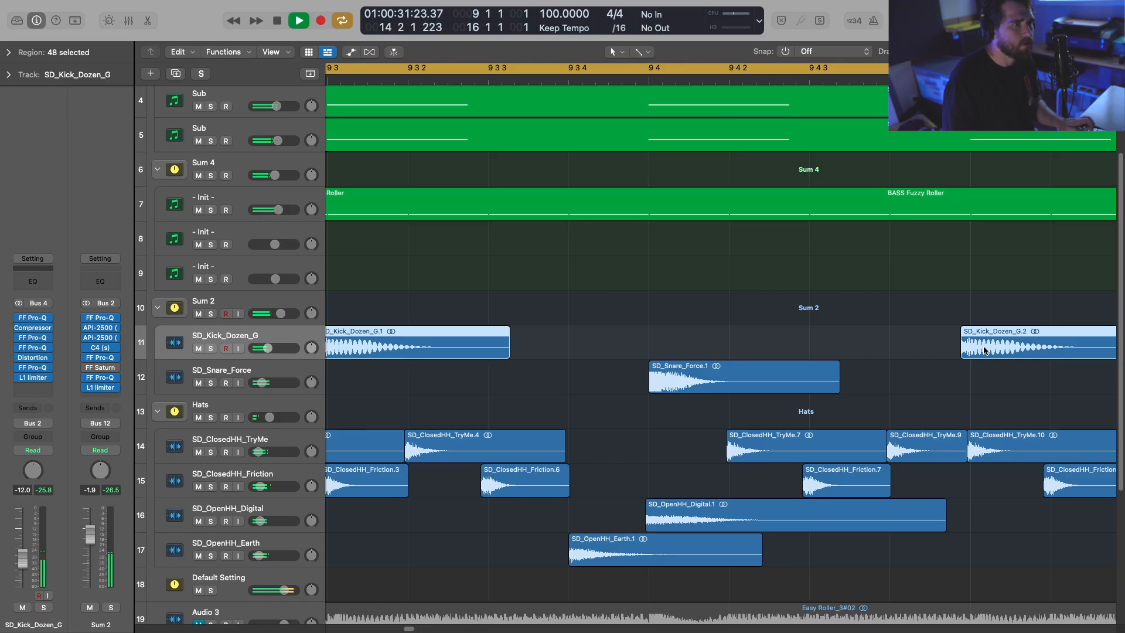
ctrl+alt+click(842, 397)
key(super+Up)
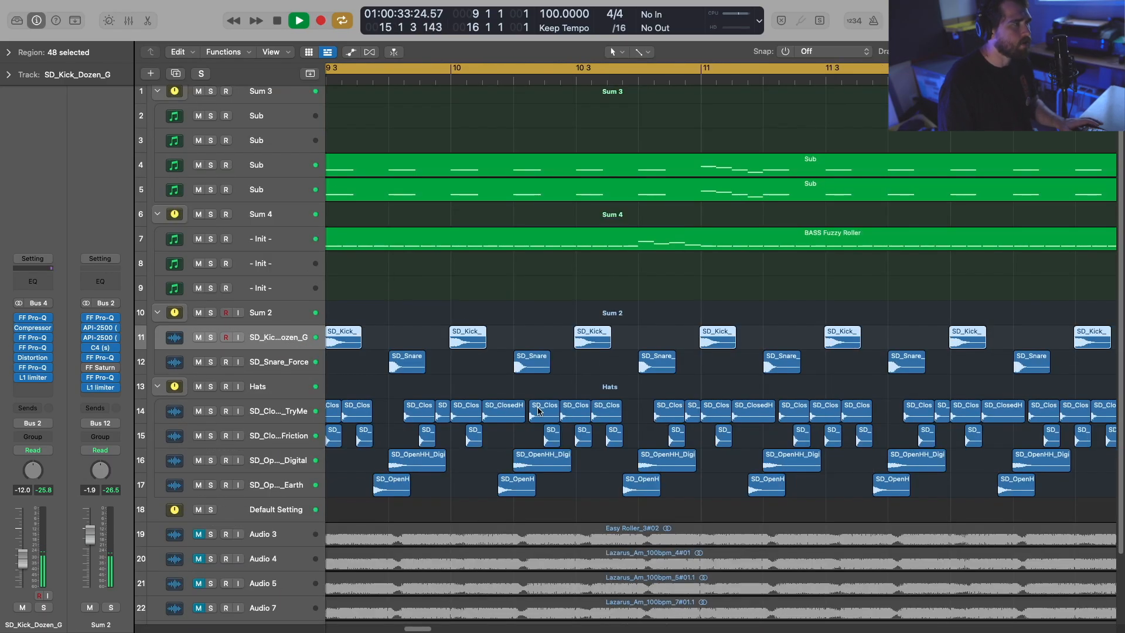
key(space)
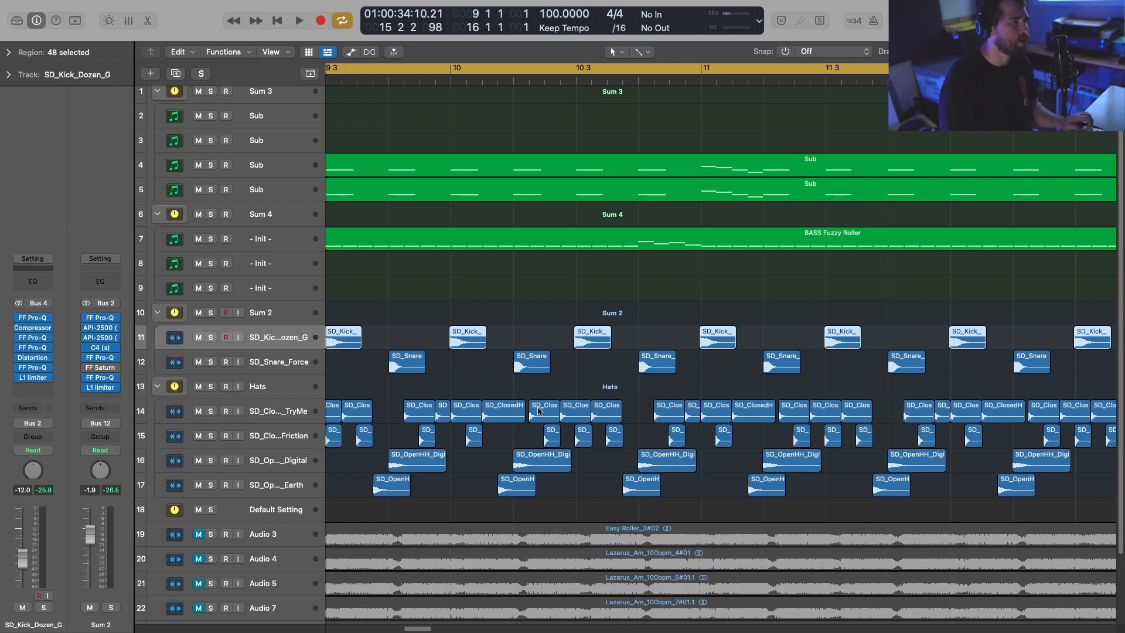
Step: Select all SD_Snare_Force regions from just before bar 9 to bar 33
key(super+Left)
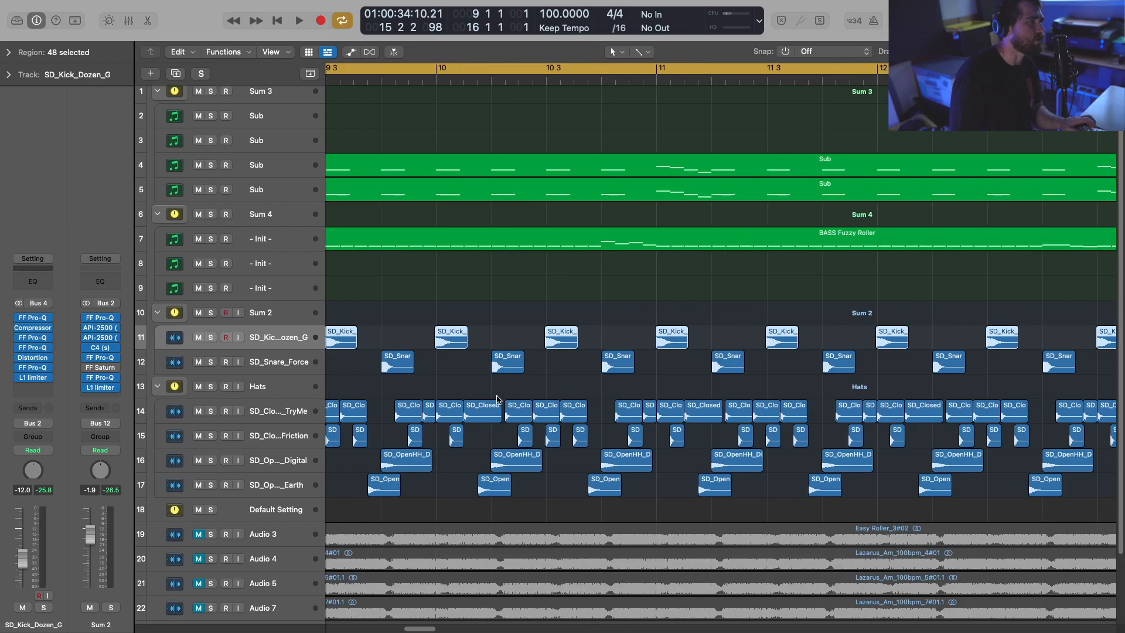
key(super+Left)
key(super+Left)
key(super+Left)
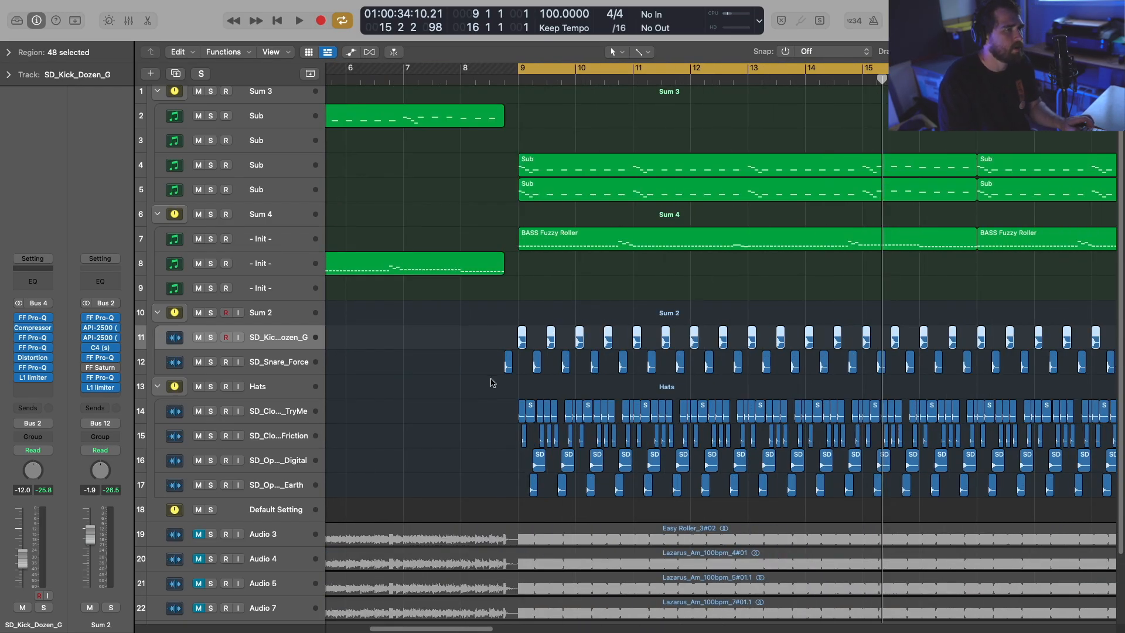
mouse_move(478, 381)
mouse_down()
mouse_move(651, 383)
mouse_move(1123, 357)
mouse_move(939, 380)
mouse_up()
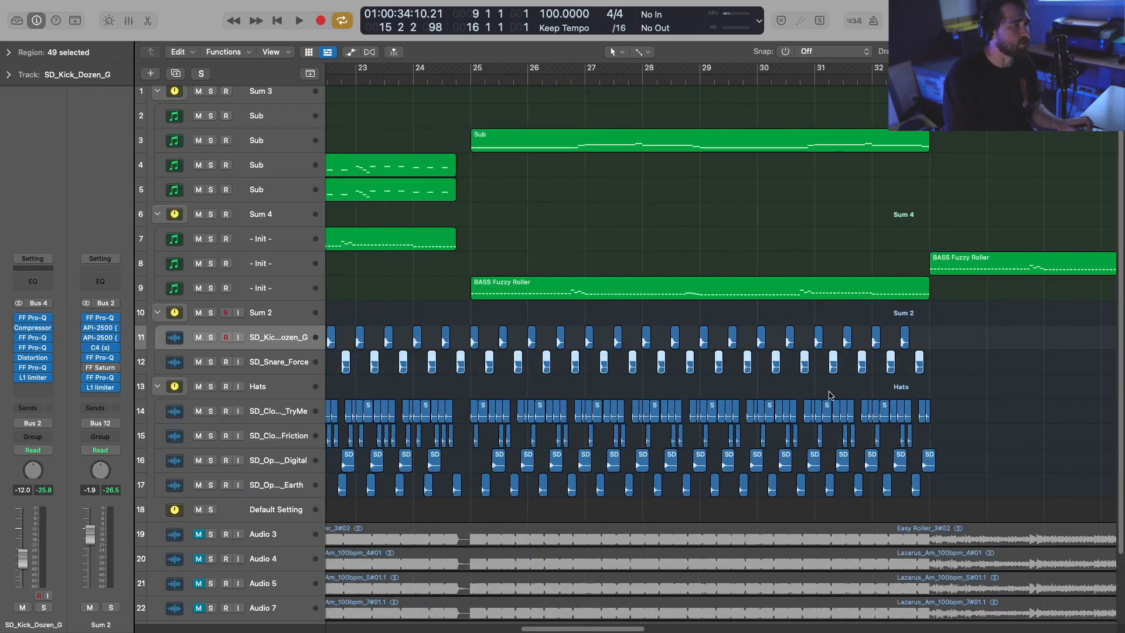
Step: While the loop plays, shift the selected snare regions slightly ahead of the grid, judging by the snare at 9 2
key(super+Right)
key(super+Right)
key(super+Right)
key(super+Right)
key(super+Right)
key(super+Right)
key(super+Right)
key(super+Down)
key(super+Down)
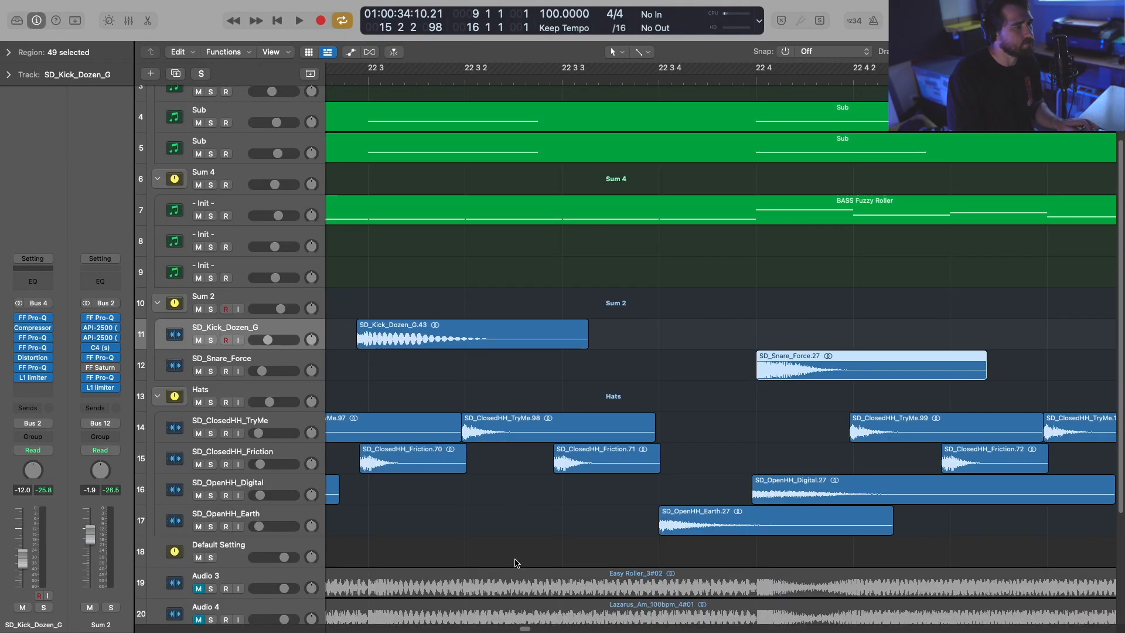
drag(524, 628, 512, 629)
key(super+Right)
key(super+Right)
key(super+Right)
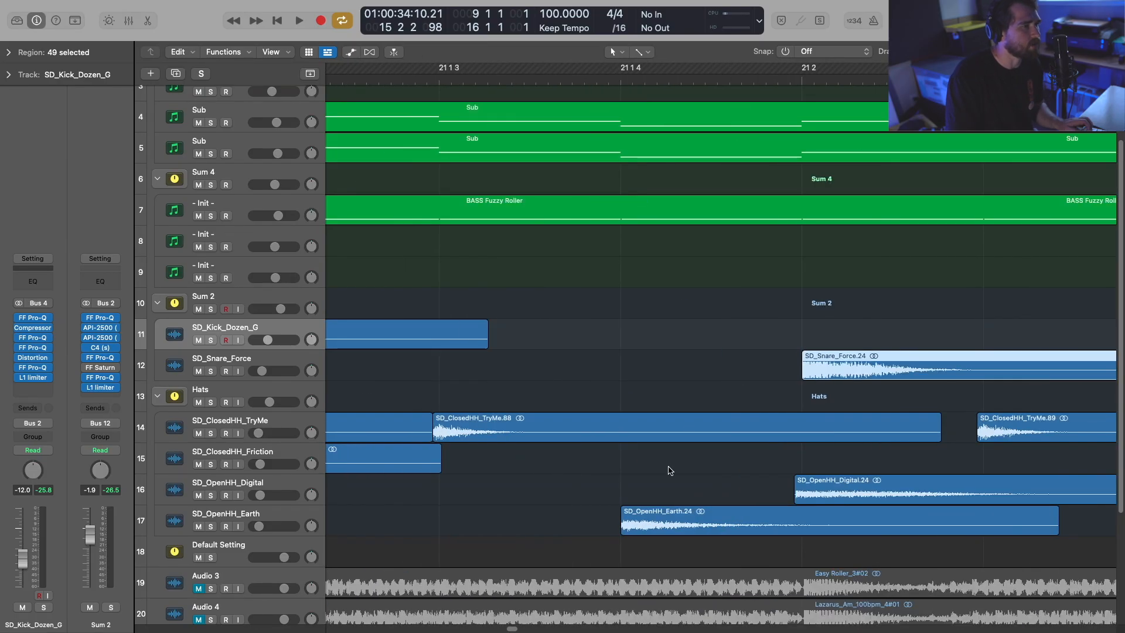
key(space)
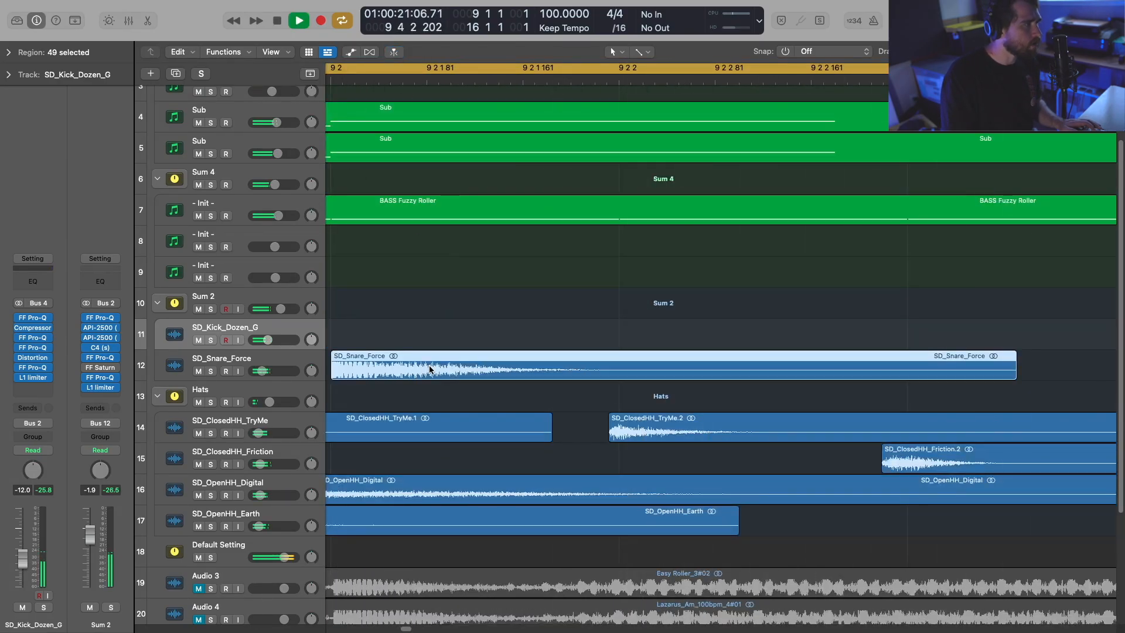
drag(432, 367, 456, 370)
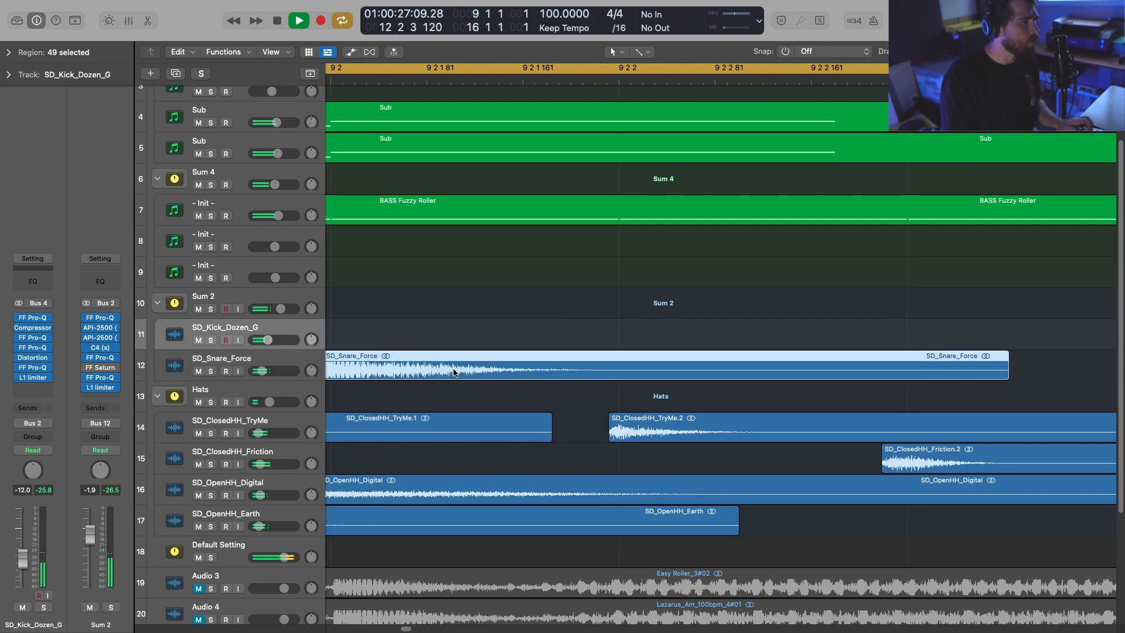
Step: Listen to the bar 9 to 16 loop with the shifted snares across the arrangement, and stop playback
key(super+Left)
key(super+Left)
key(super+Left)
key(super+Left)
key(super+Left)
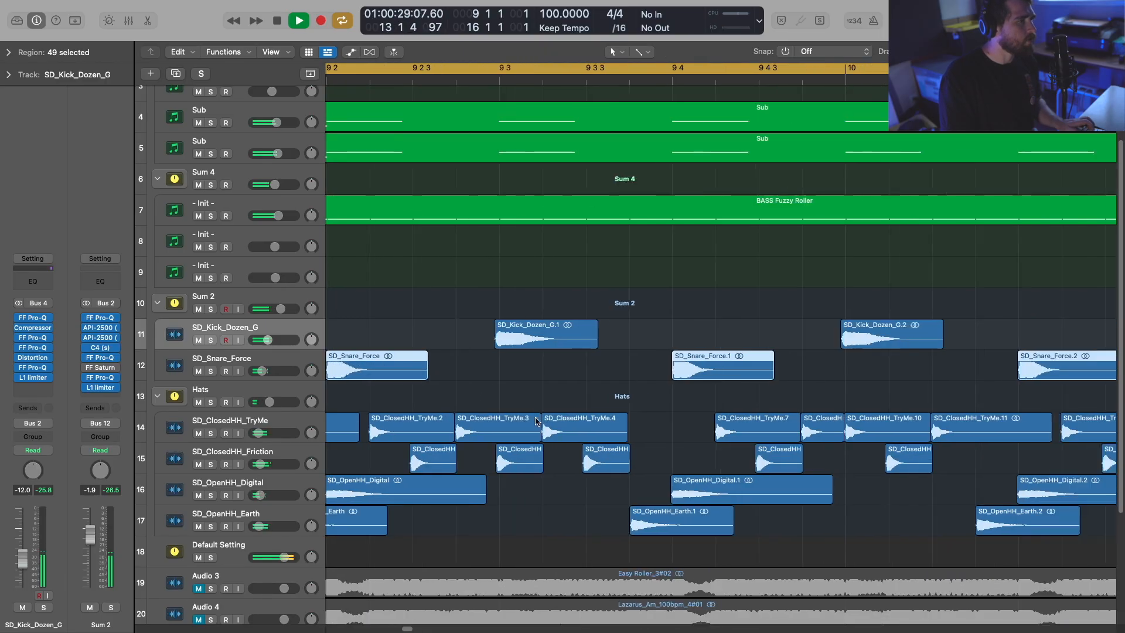
key(super+Left)
key(super+Left)
key(super+Left)
key(super+Up)
key(super+Left)
key(super+Left)
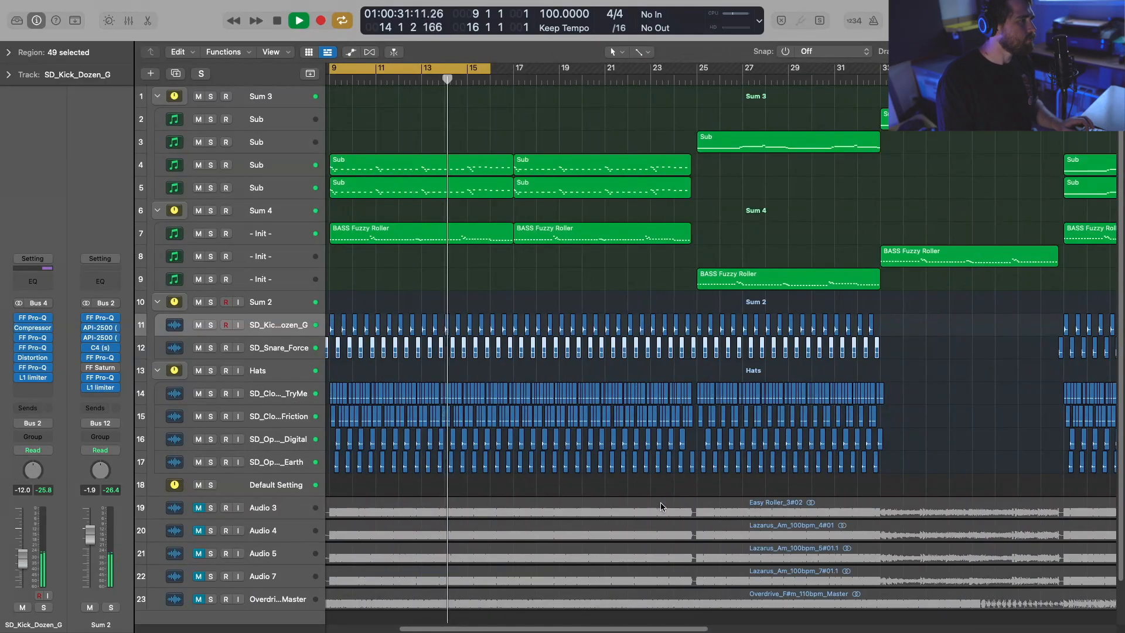
key(space)
Step: Deselect the snare regions and solo the Hats stack
drag(520, 629, 498, 627)
key(super+Right)
key(super+Right)
key(super+Right)
key(super+Right)
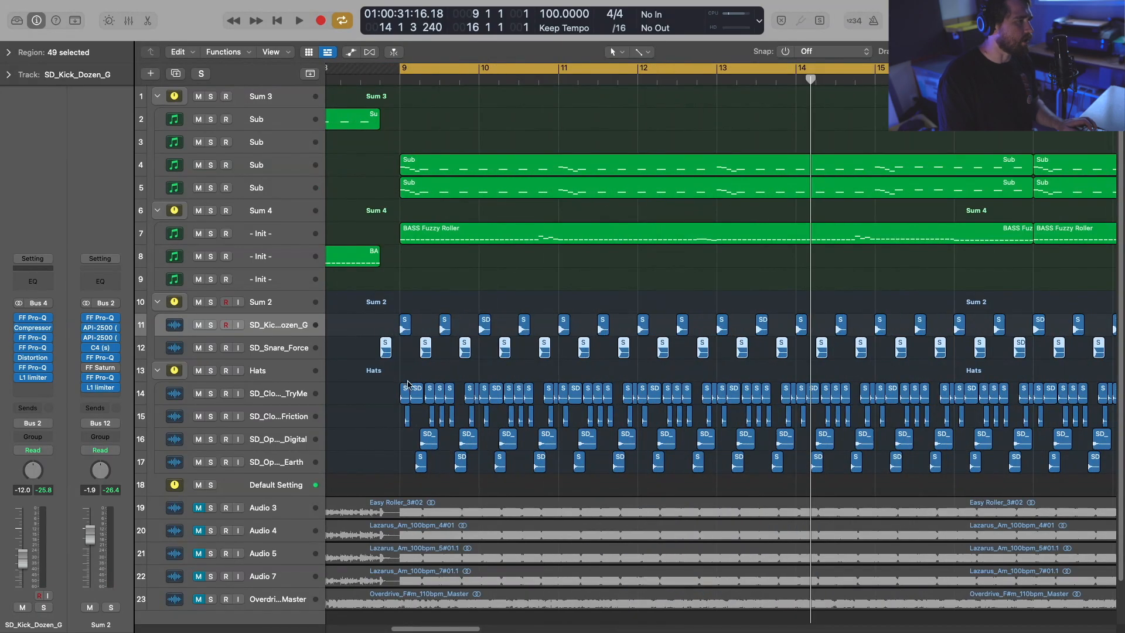
click(400, 372)
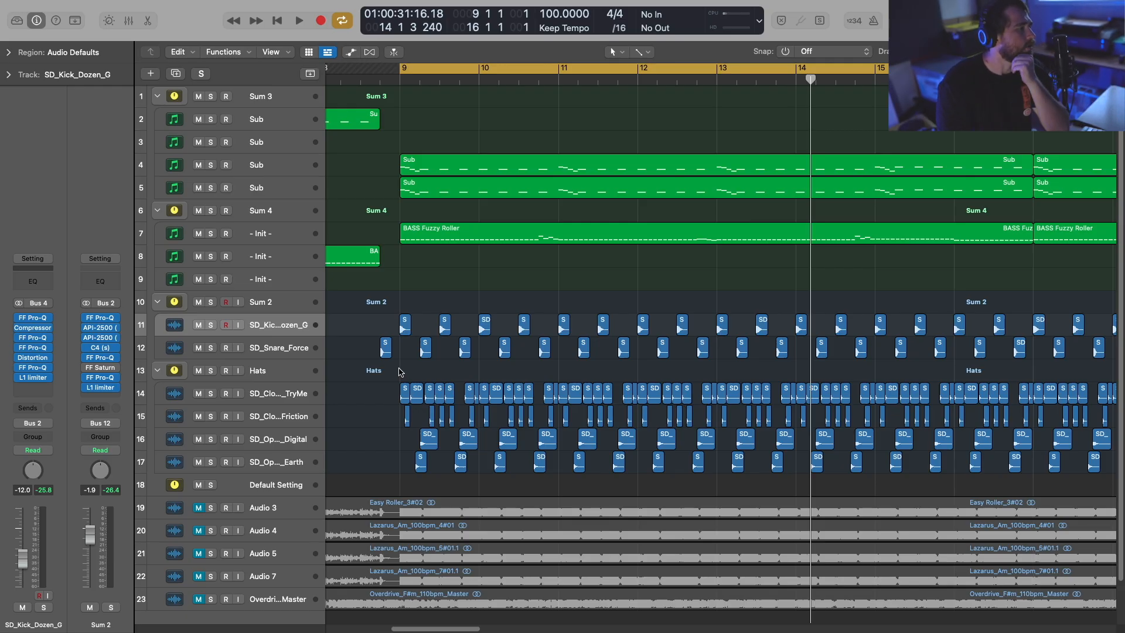
click(210, 370)
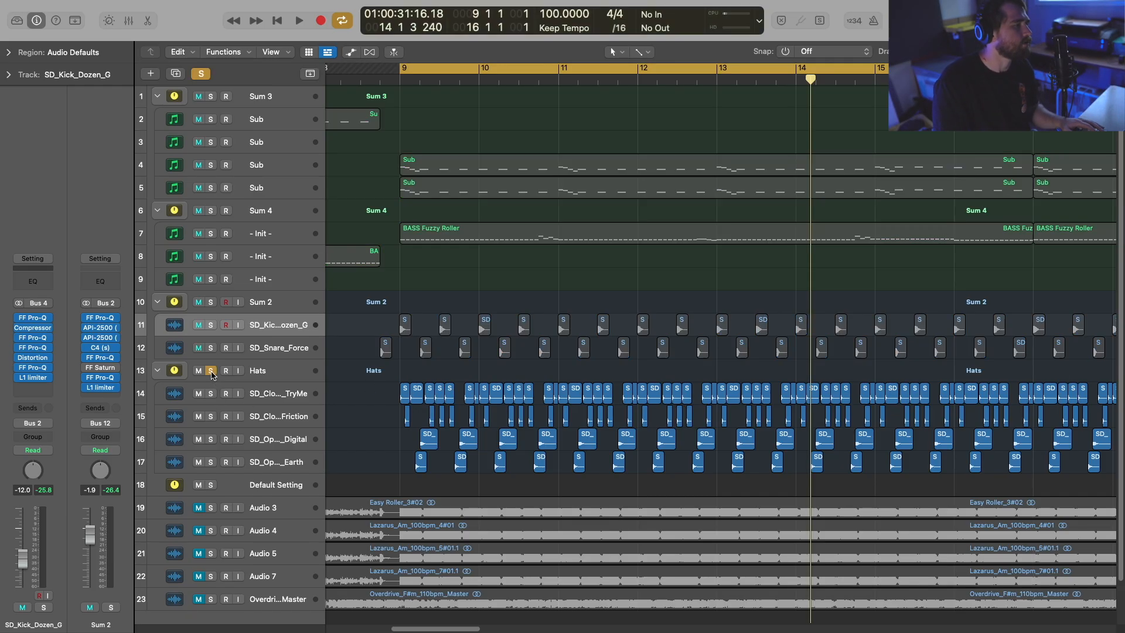
Step: Place the playhead at 14 1 3 and select the SD_ClosedHH_TryMe region there to examine its start against the grid
key(super+Right)
key(super+Right)
key(super+Right)
key(super+Right)
key(super+Right)
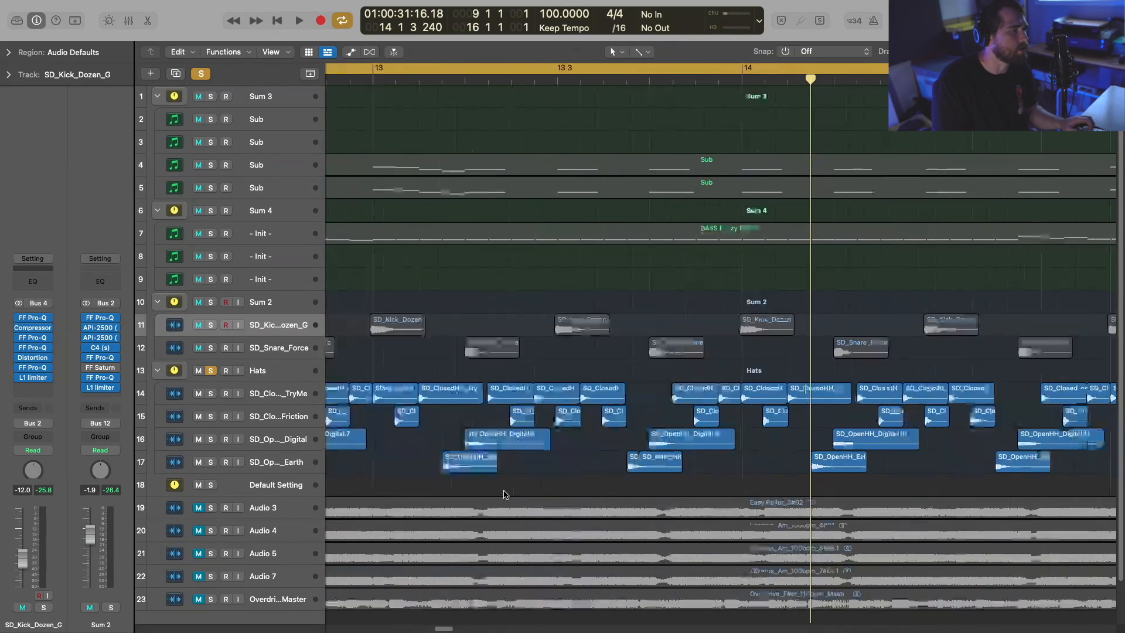
key(super+Right)
key(super+Right)
key(super+Right)
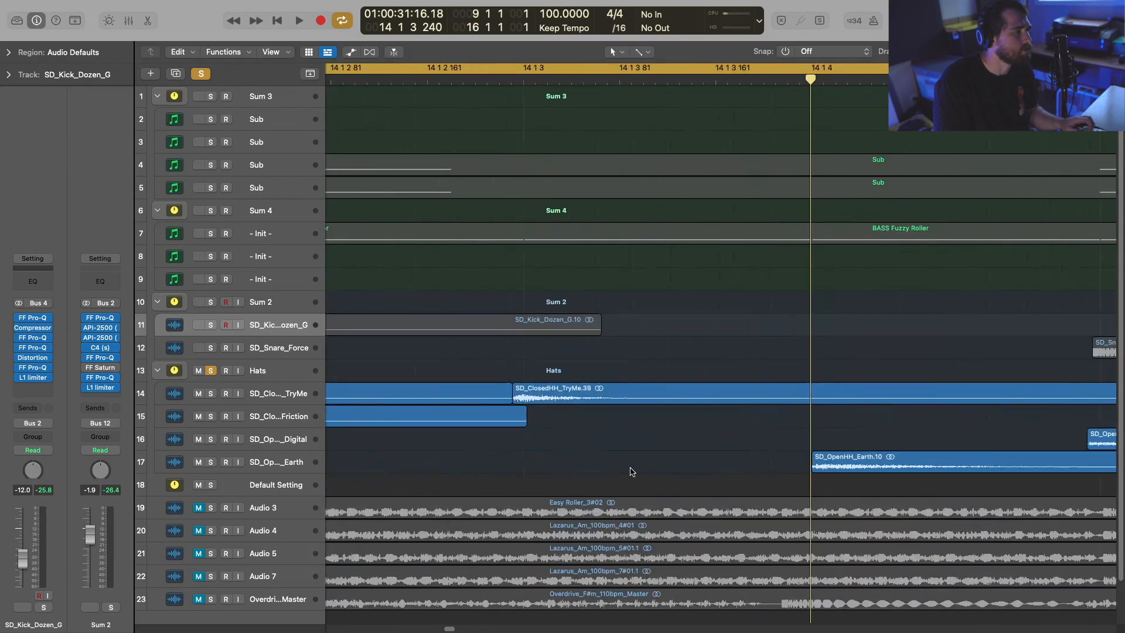
click(524, 84)
click(539, 402)
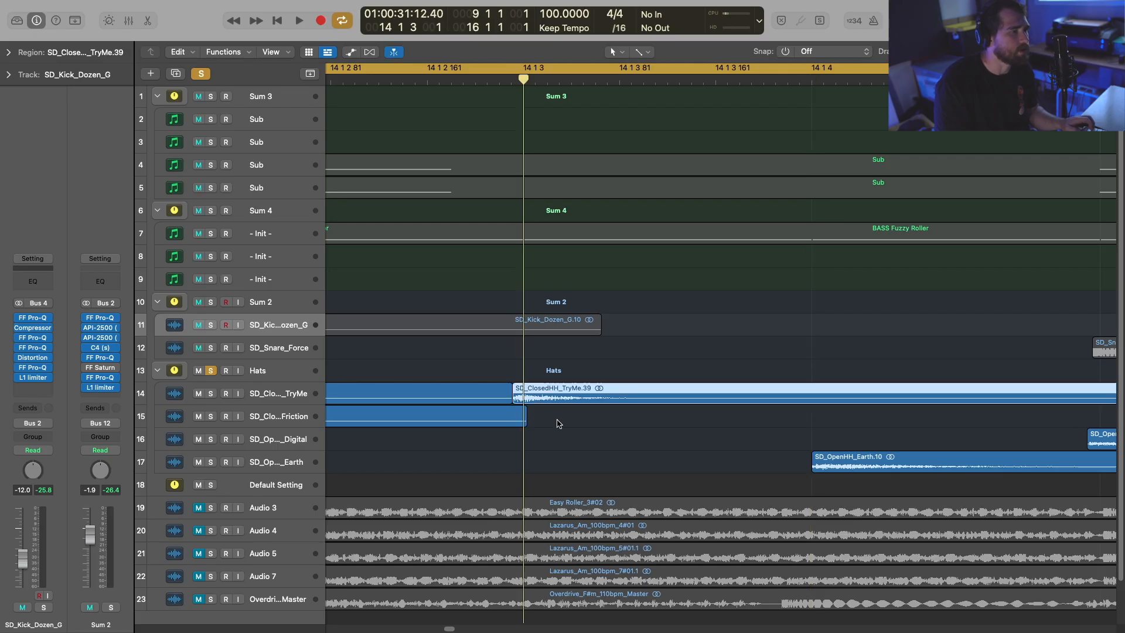
Step: Show the whole bar 9 to 16 loop and play the soloed hats
key(super+Left)
key(super+Left)
key(super+Left)
key(super+Left)
key(super+Left)
key(super+Left)
key(super+Left)
key(super+Left)
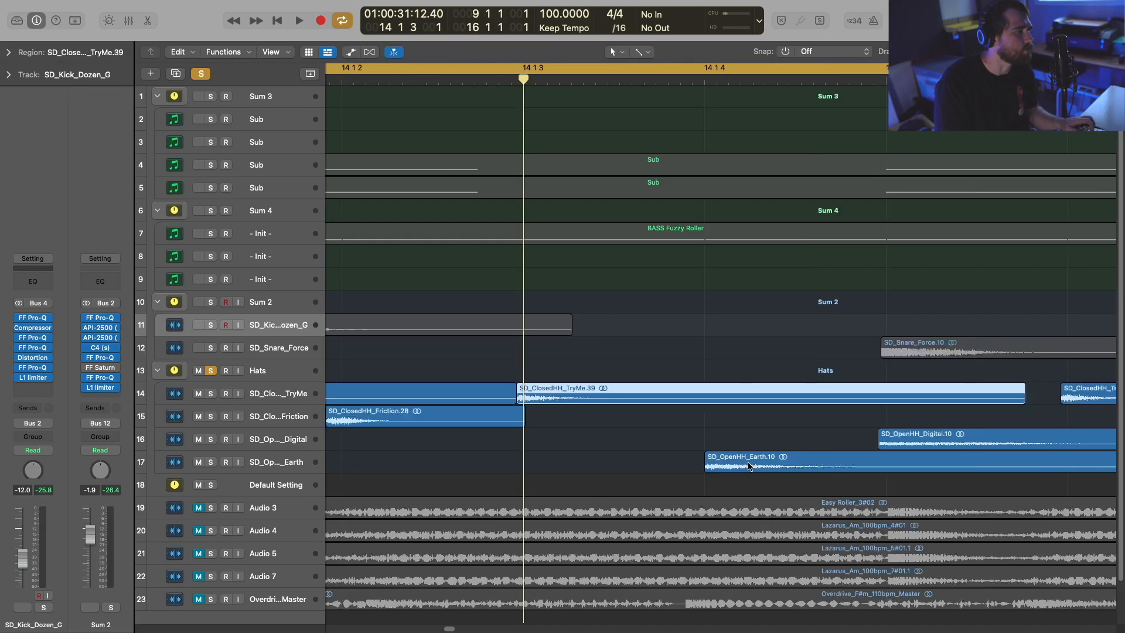
key(super+Left)
key(super+Left)
key(super+Left)
key(super+Left)
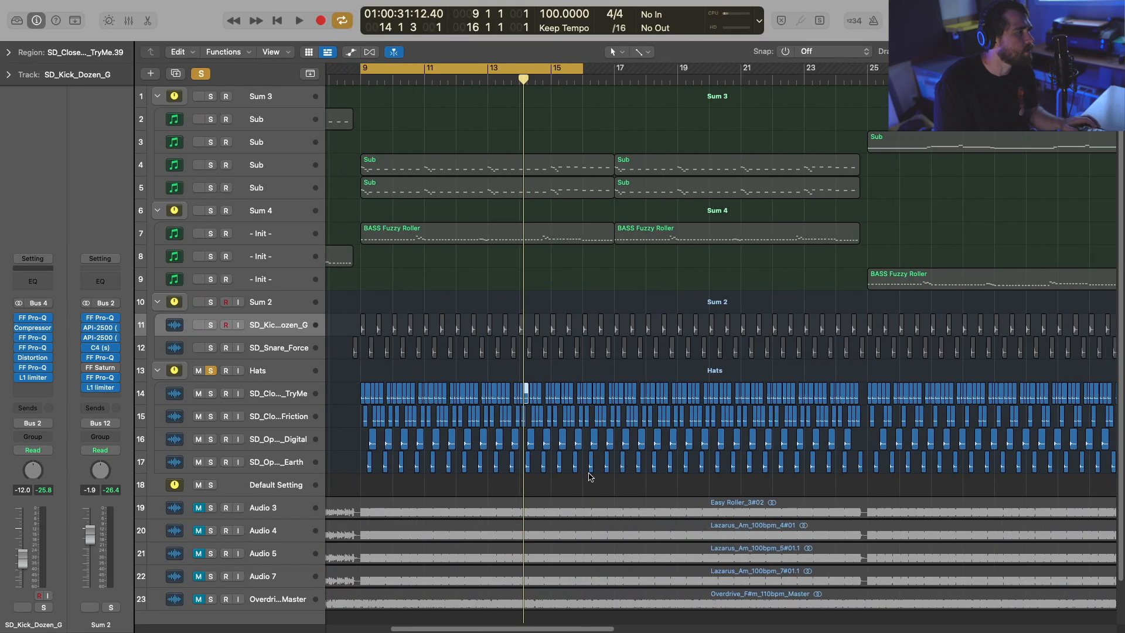
key(space)
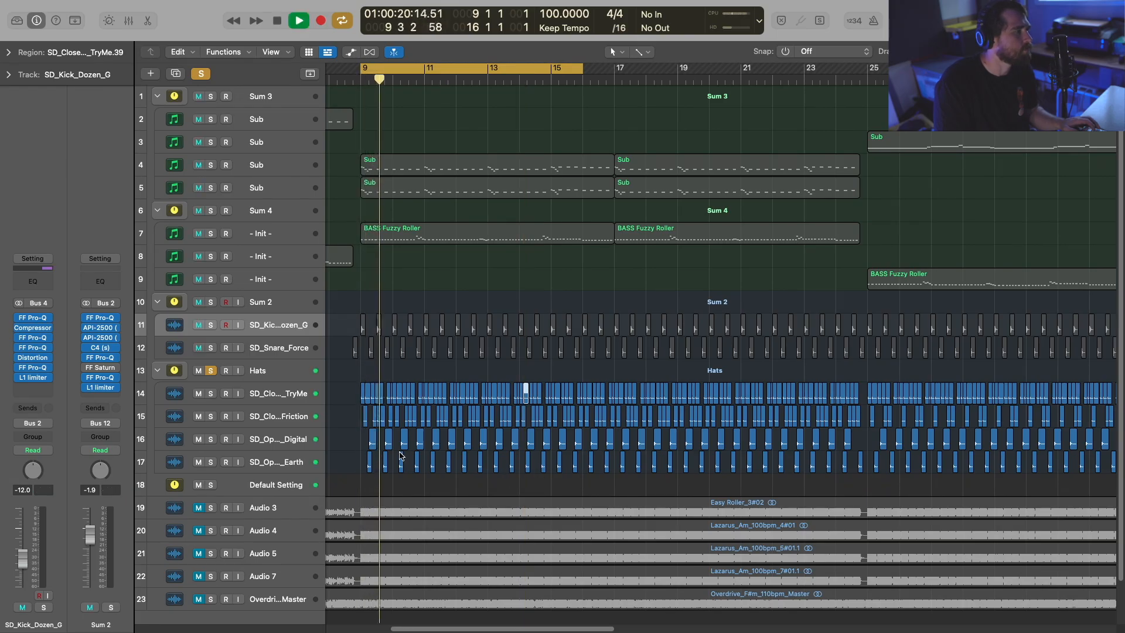
Step: Open the first Compressor on the Hats stack, raise its attack time and lower its threshold to the minimum of -50 dB
click(283, 376)
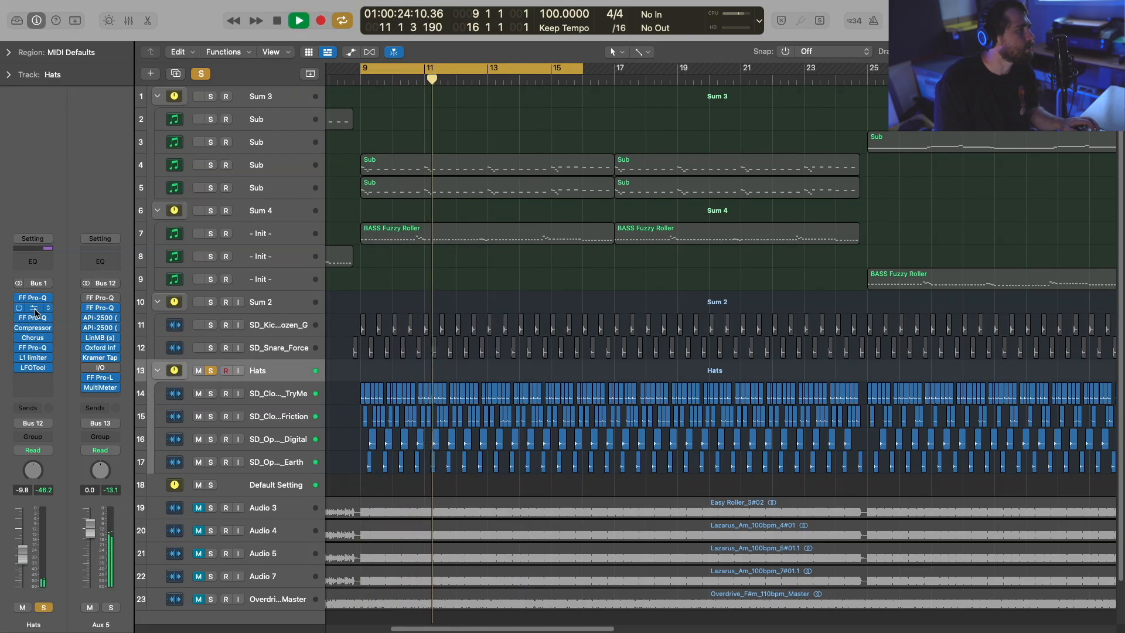
click(32, 307)
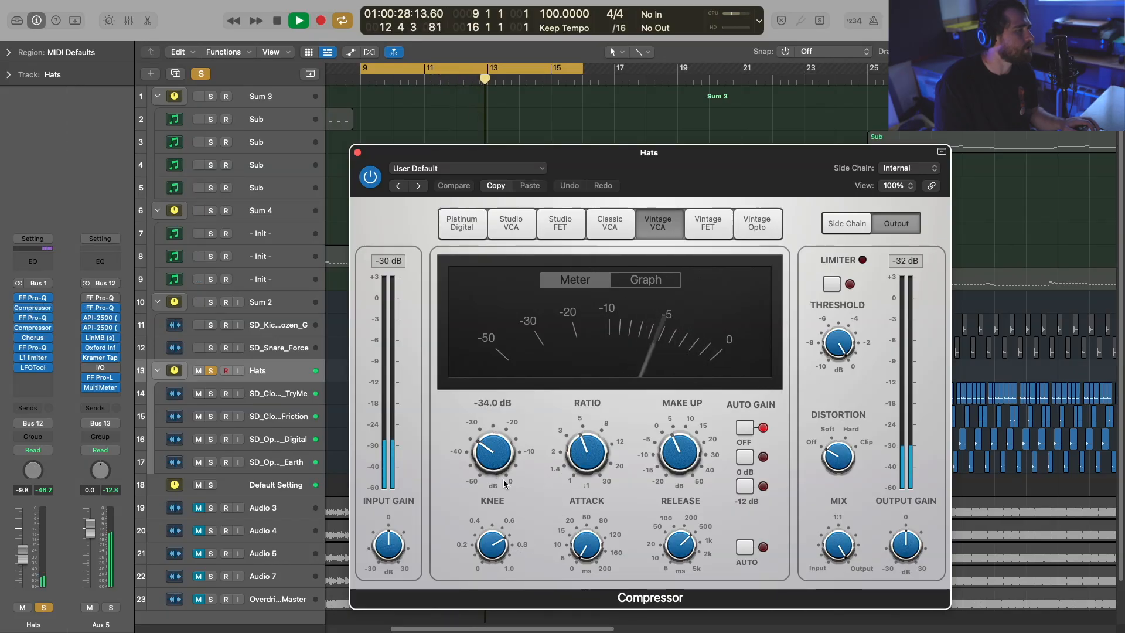
drag(587, 503, 610, 464)
drag(502, 451, 519, 495)
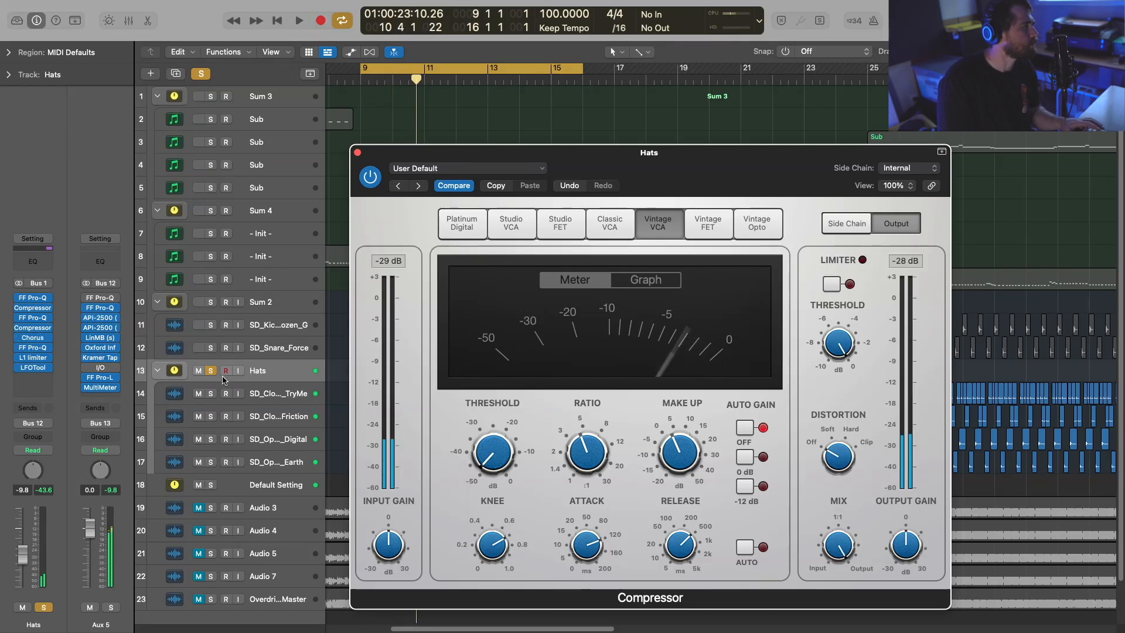
Step: Unsolo the Hats stack, compare a 0.0 ms compressor attack with 134.0 ms in the full mix, keep 134.0 ms and stop playback
click(211, 370)
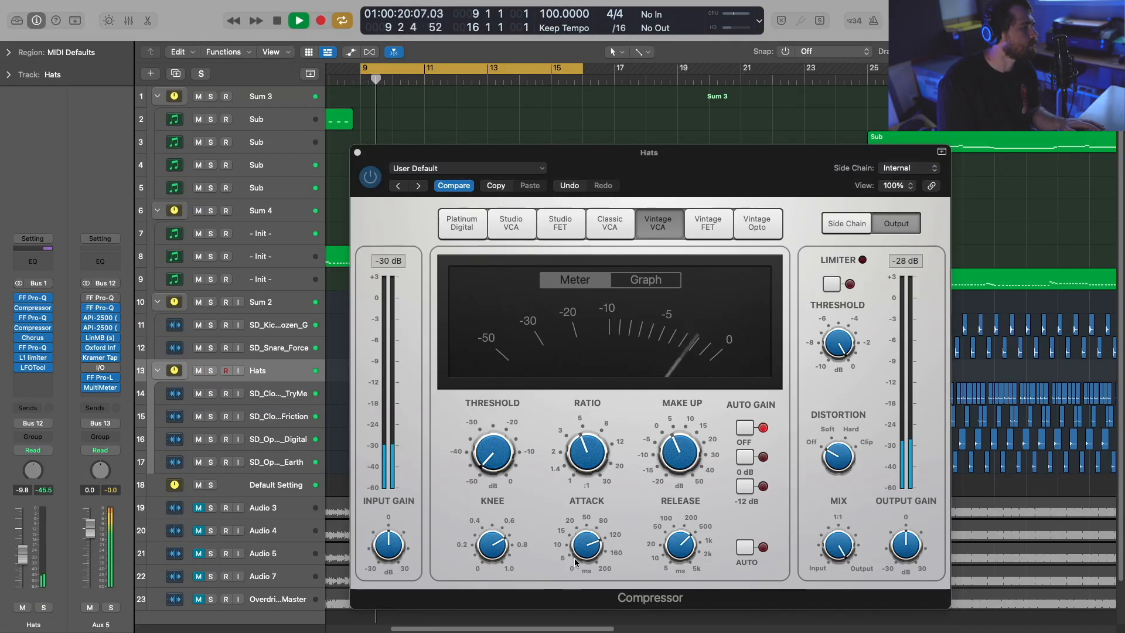
click(585, 604)
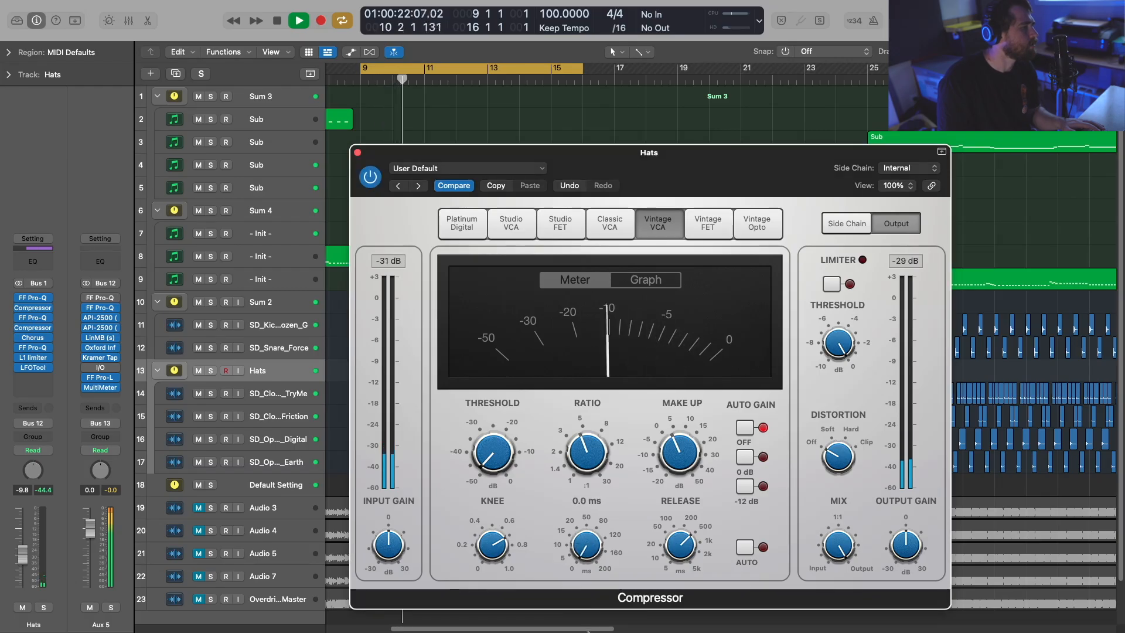
drag(586, 551, 597, 546)
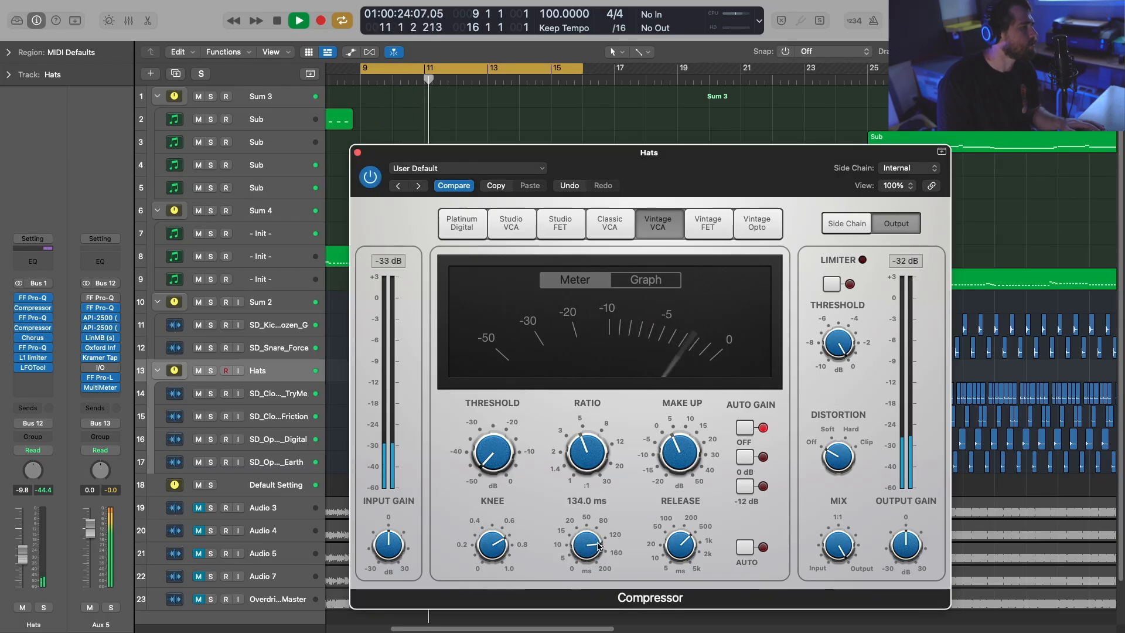
click(357, 153)
key(space)
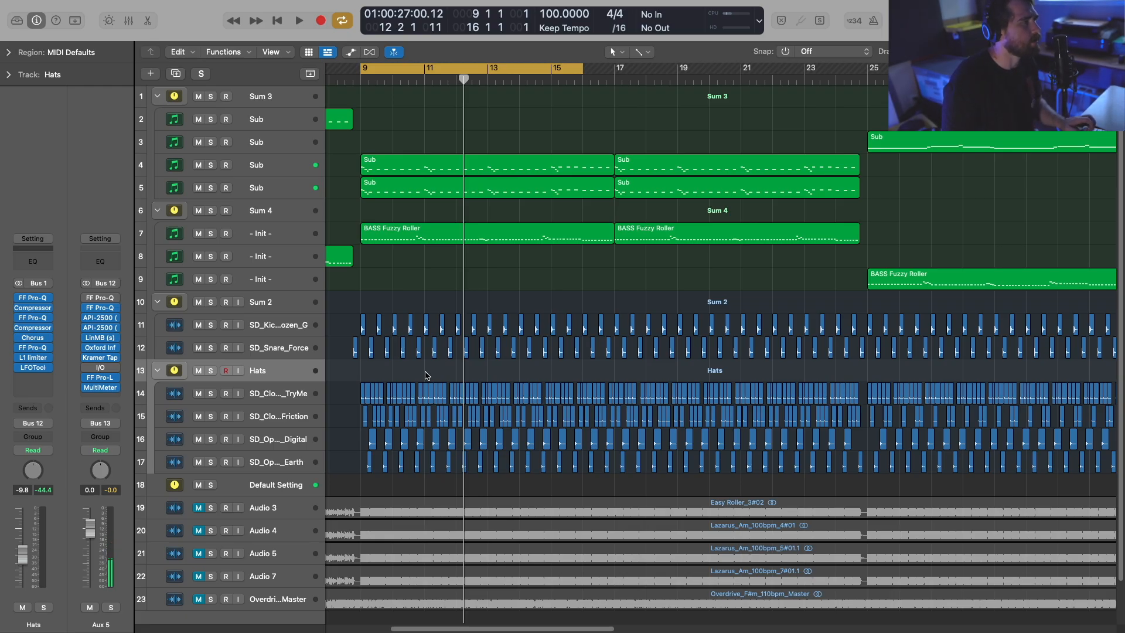
Step: Collapse the Hats, Sum 2, Sum 4 and Sum 3 track stacks and save the project
scroll(427, 375, left, 3)
scroll(417, 403, down, 2)
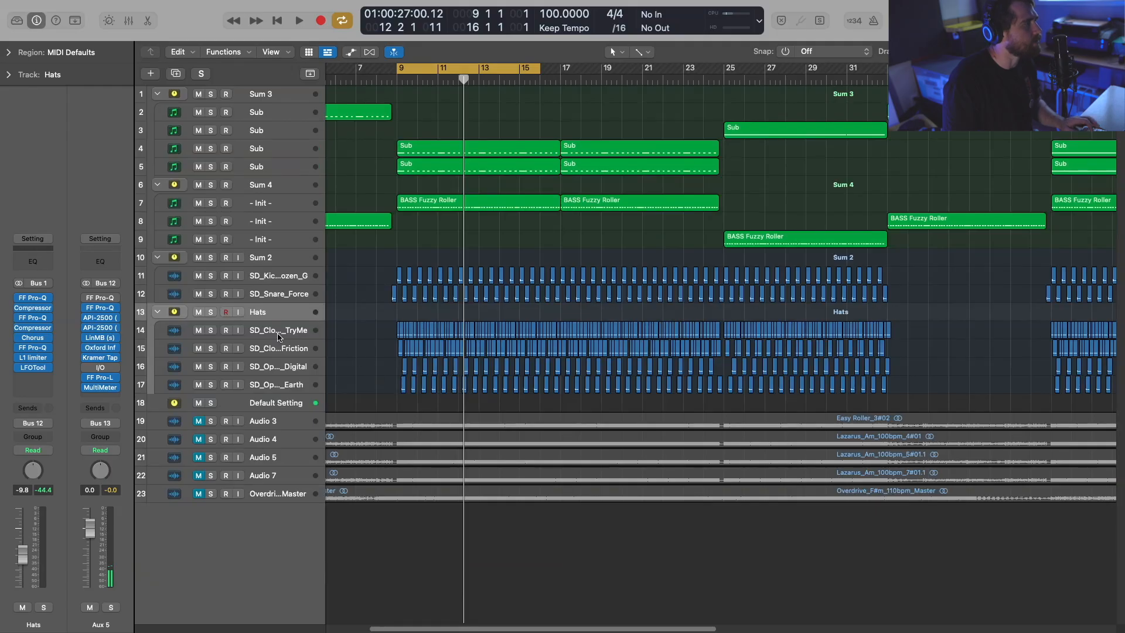
click(158, 312)
click(158, 257)
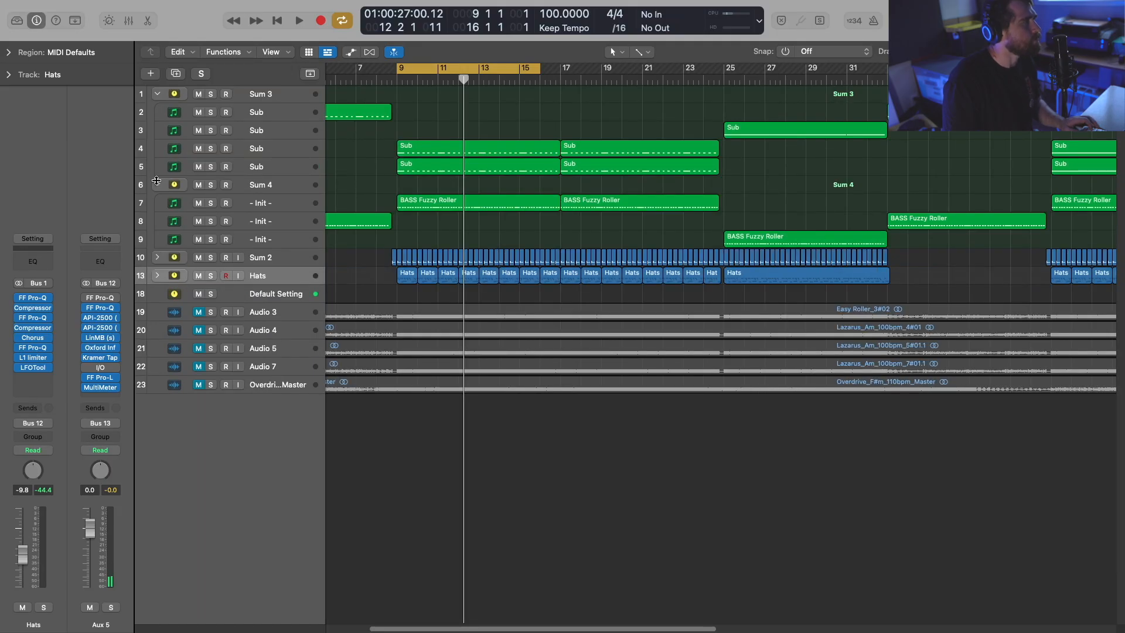
click(157, 182)
click(157, 93)
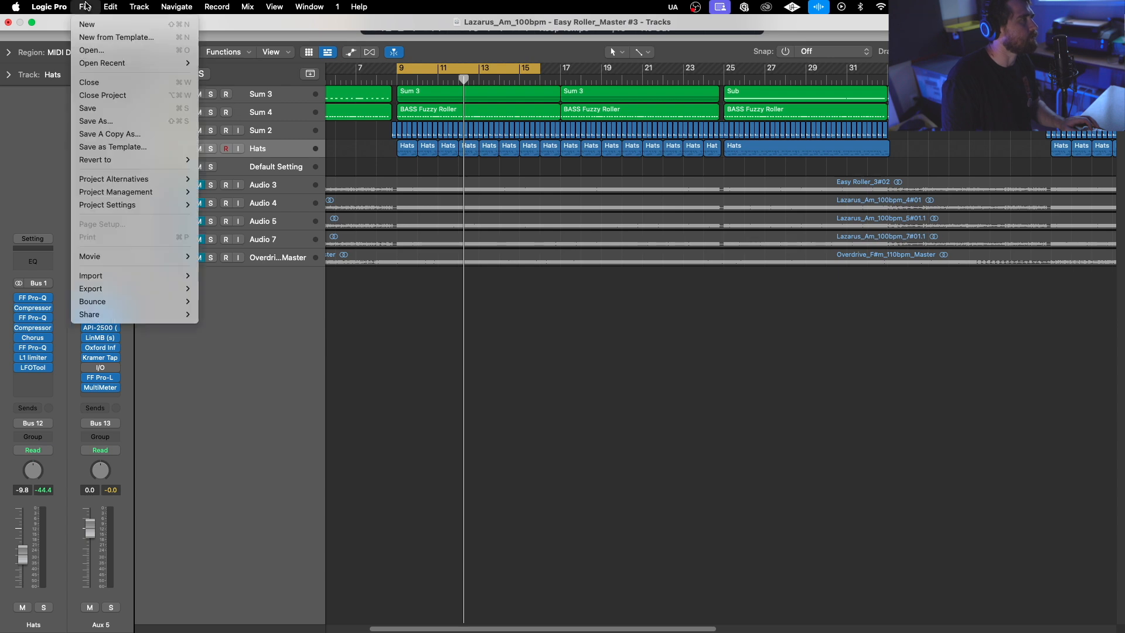
click(85, 6)
click(189, 110)
Step: Examine the Sum 2 kick and snare regions from bar 9 and expand the Hats stack into its four hat layers
click(272, 134)
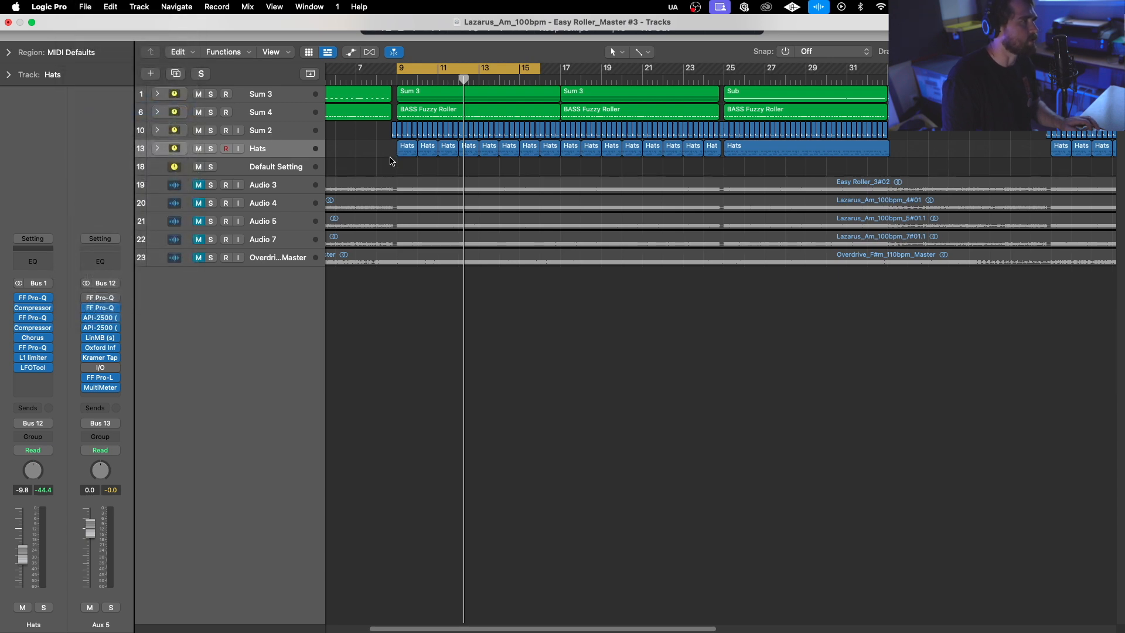
scroll(538, 270, up, 2)
scroll(539, 273, up, 3)
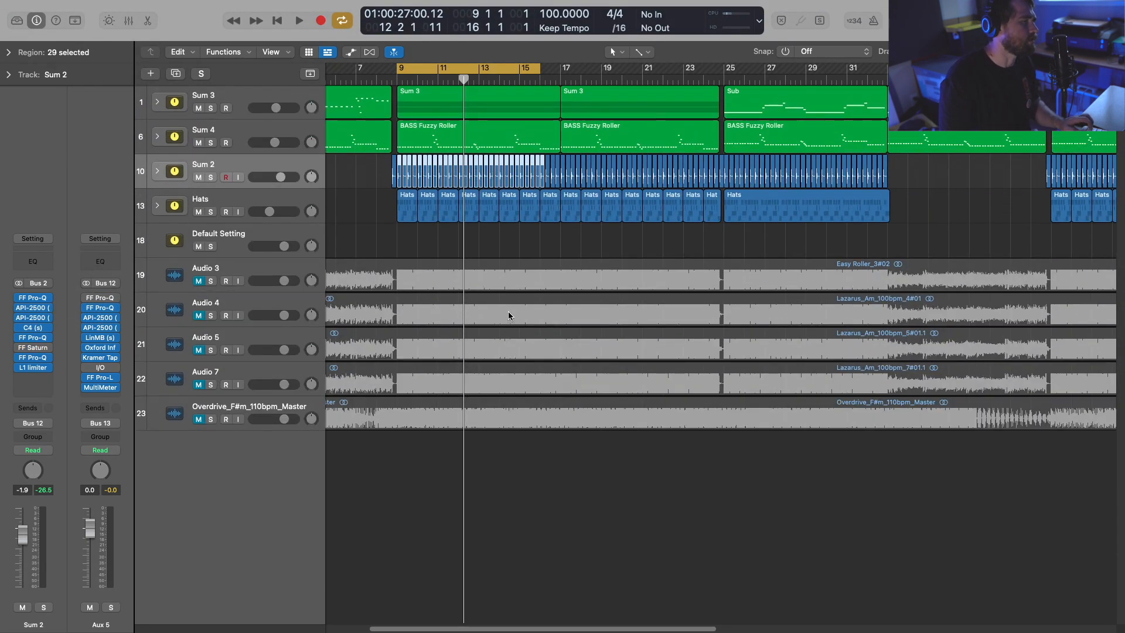
scroll(463, 260, up, 6)
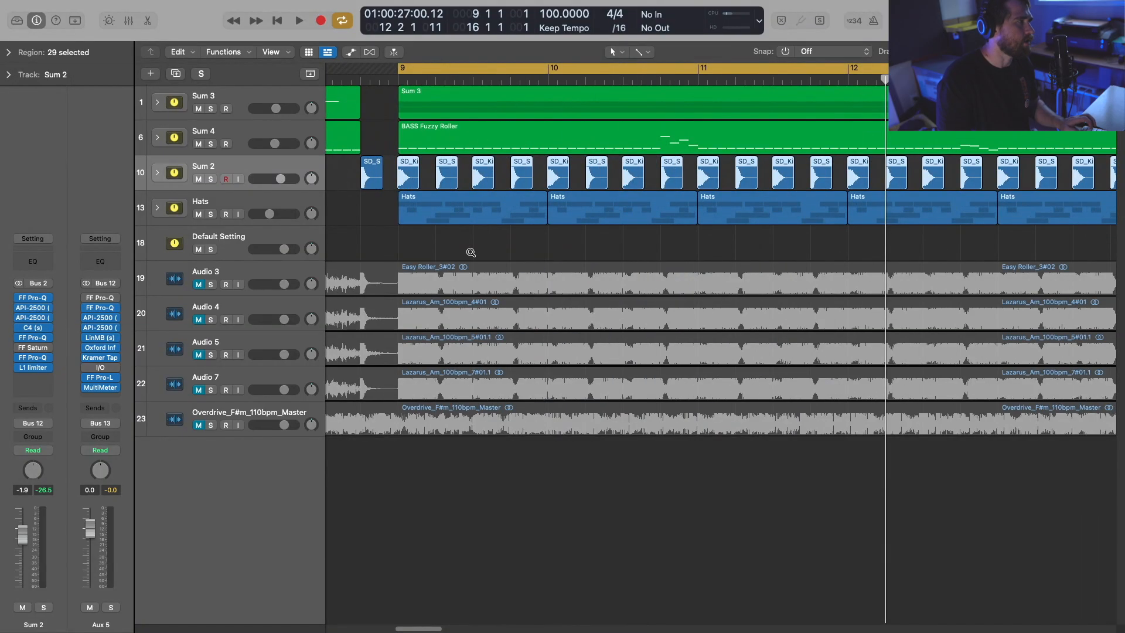
click(217, 202)
scroll(491, 234, up, 3)
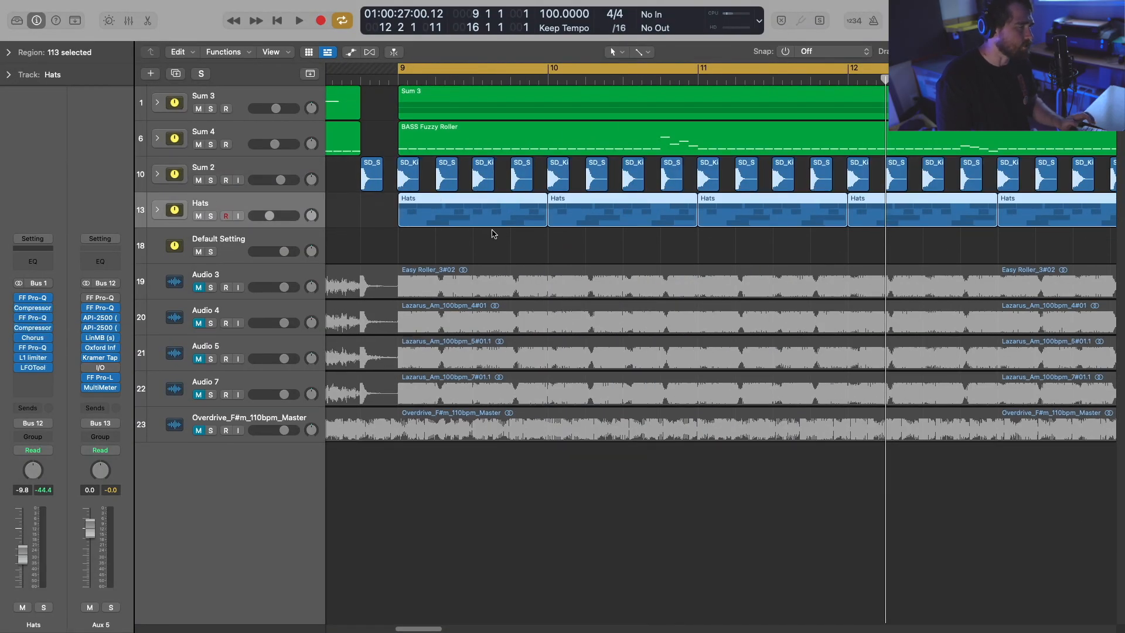
scroll(521, 248, up, 3)
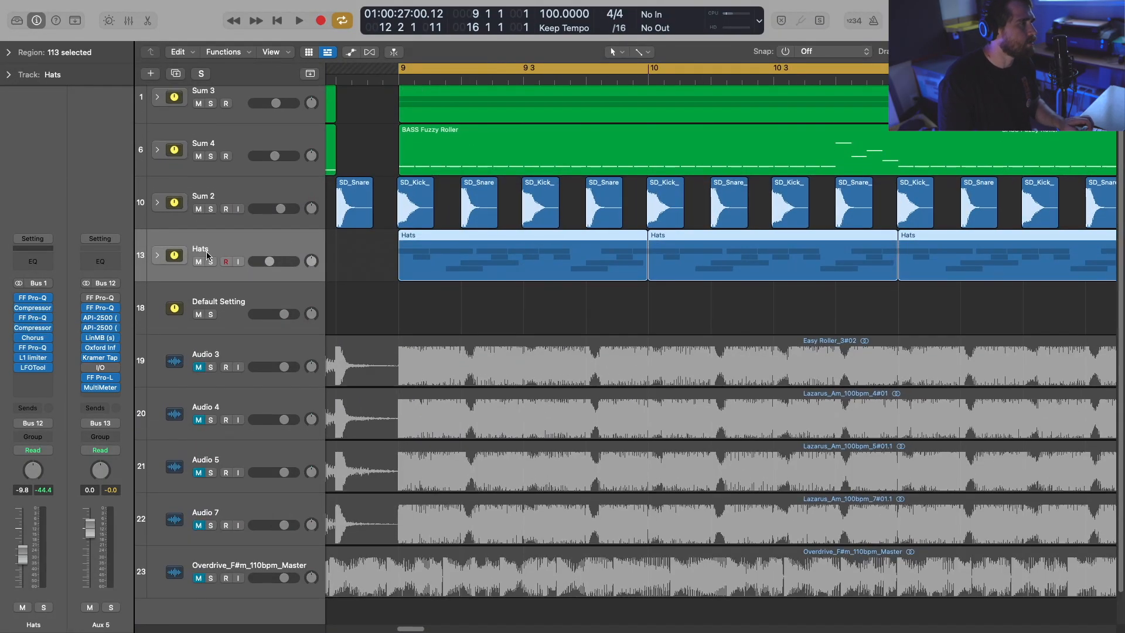
click(157, 256)
scroll(589, 324, up, 2)
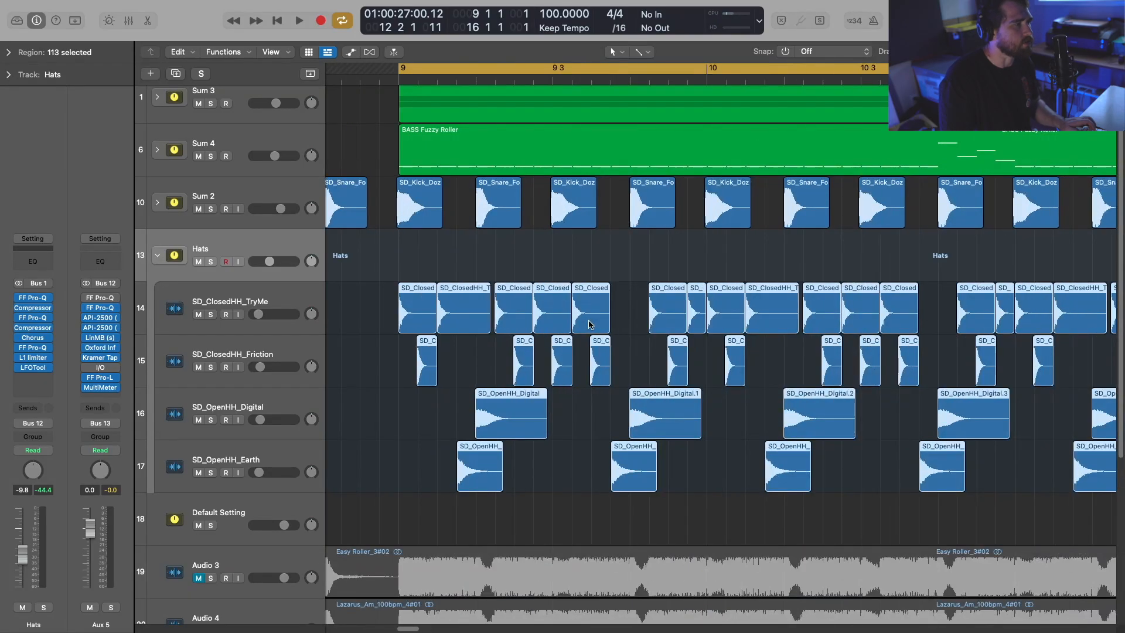
Step: Collapse the Hats stack, deselect its regions and save the project
key(super+Left)
key(super+Left)
key(super+Left)
key(super+Up)
key(super+Up)
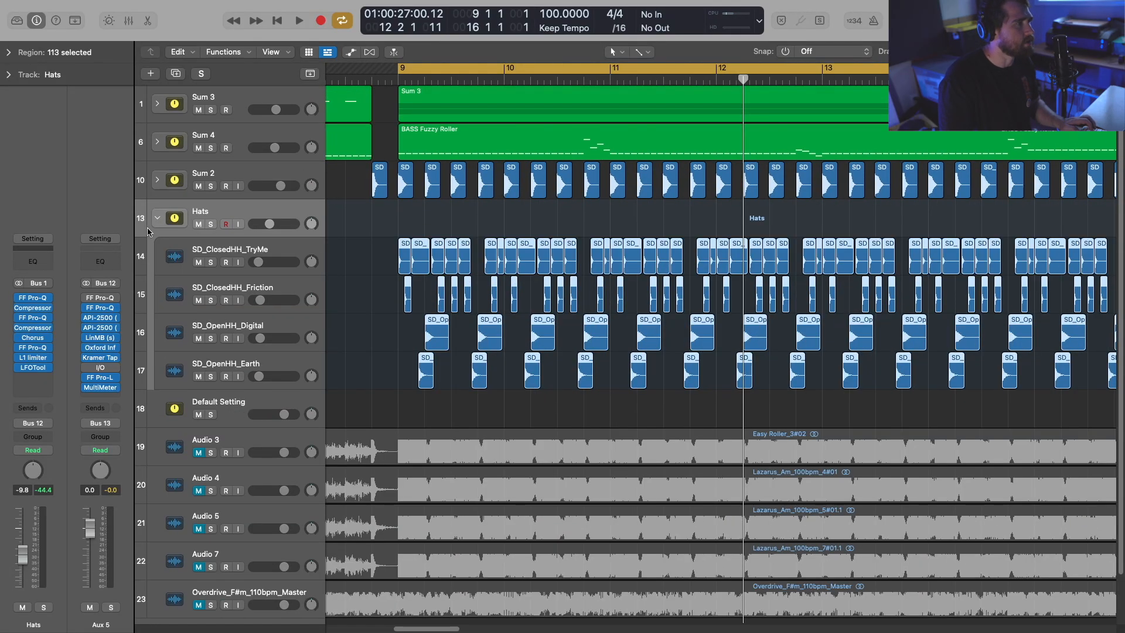
click(157, 218)
click(592, 270)
key(super+Left)
key(super+Left)
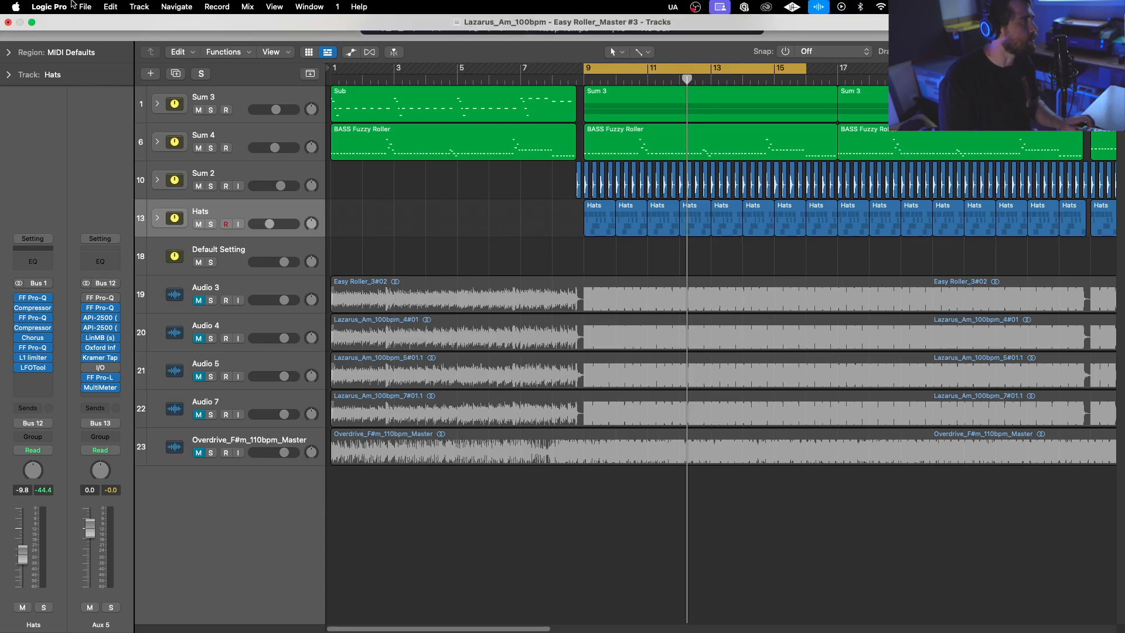
click(87, 7)
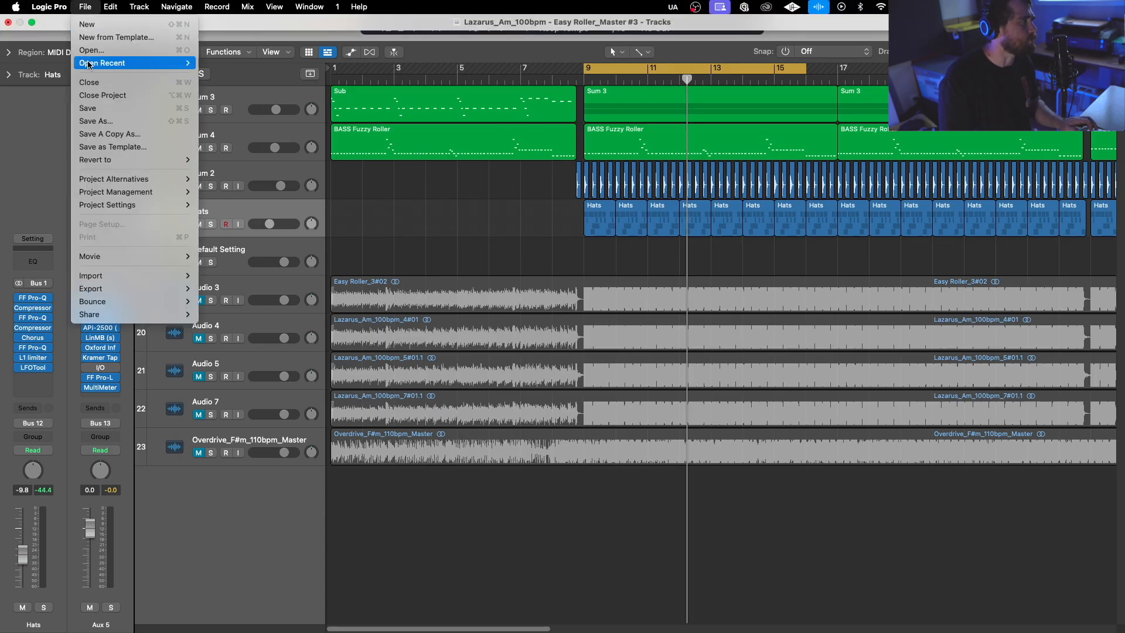
click(97, 108)
Step: Expand the Sum 3 stack to show its Sub layers in taller tracks
click(251, 102)
click(554, 248)
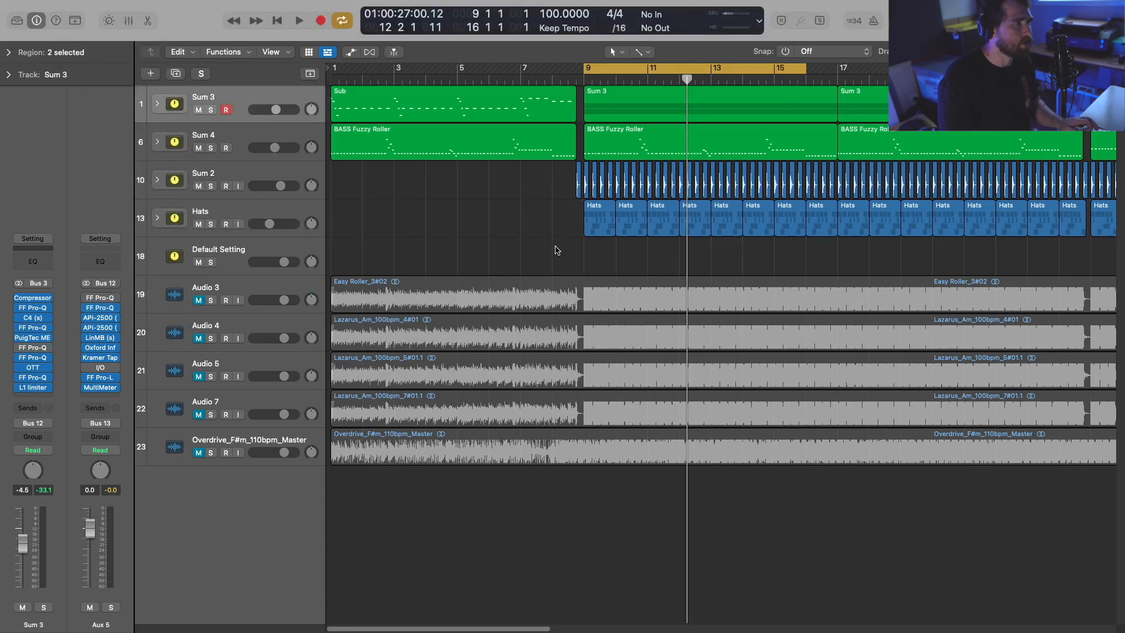
key(super+Down)
key(super+Down)
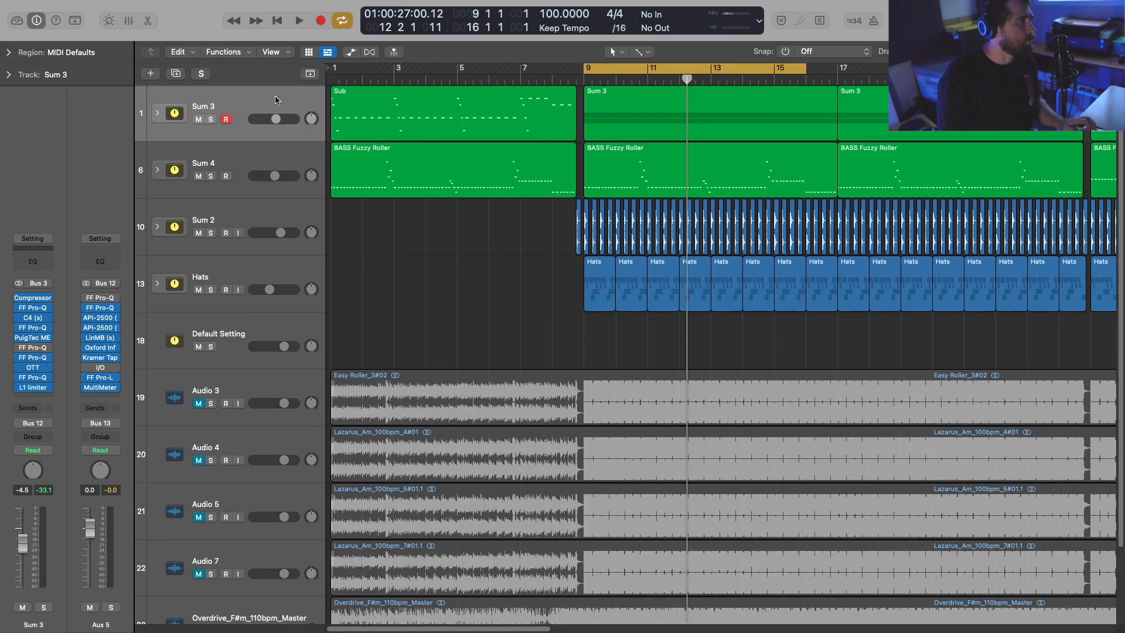
click(157, 114)
key(super+Left)
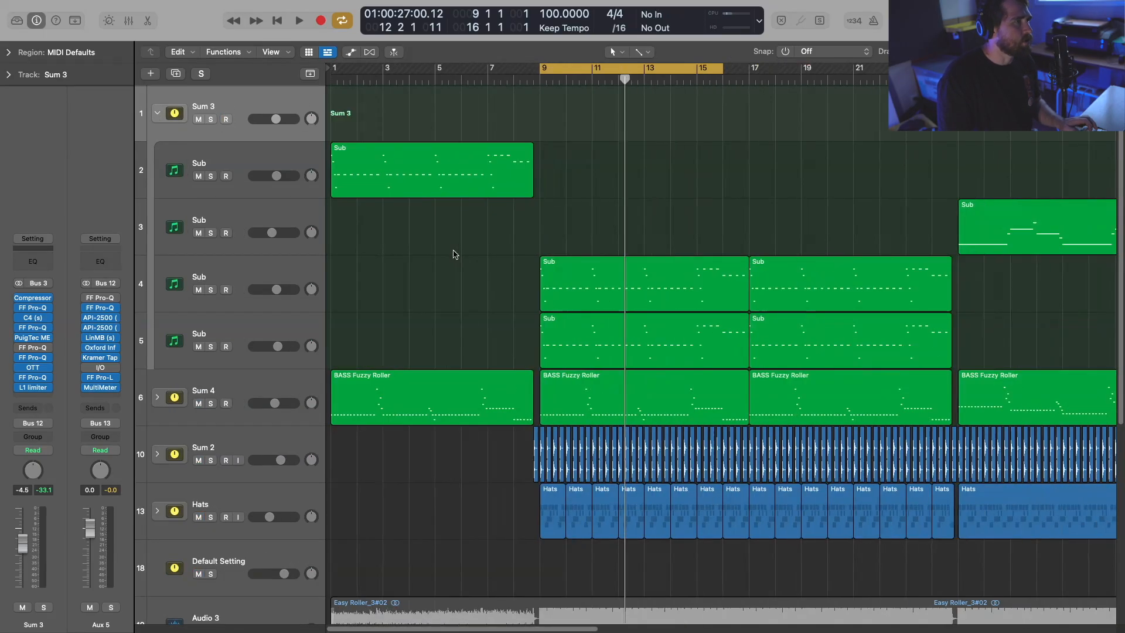
Step: Set snapping to Smart and make the cycle range run exactly from bar 1 to bar 9
drag(627, 67, 541, 72)
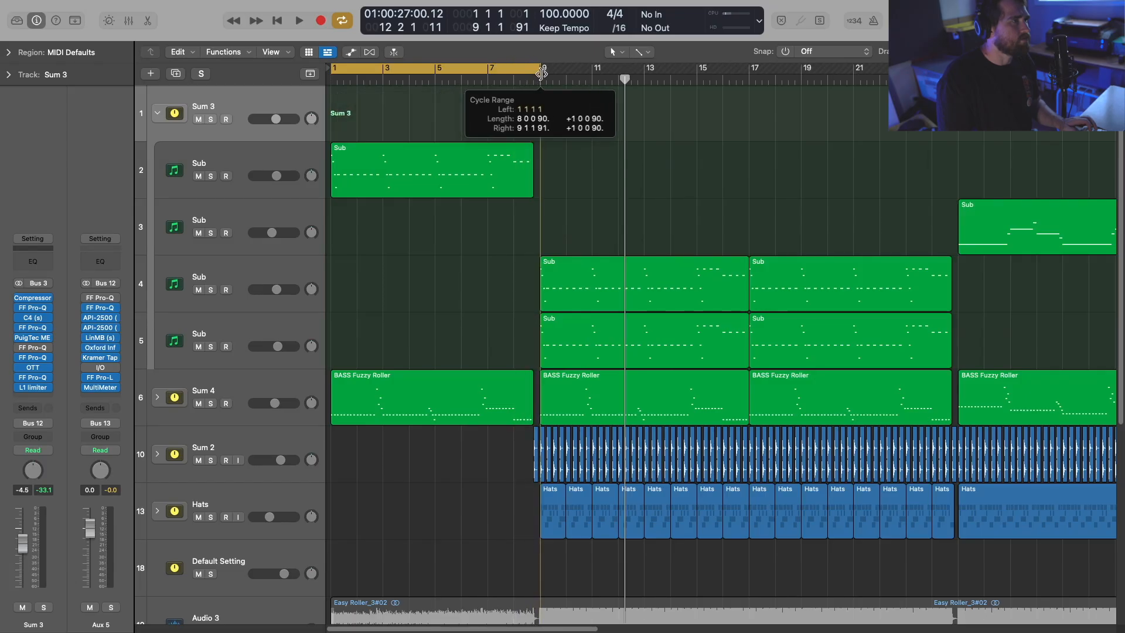
click(716, 72)
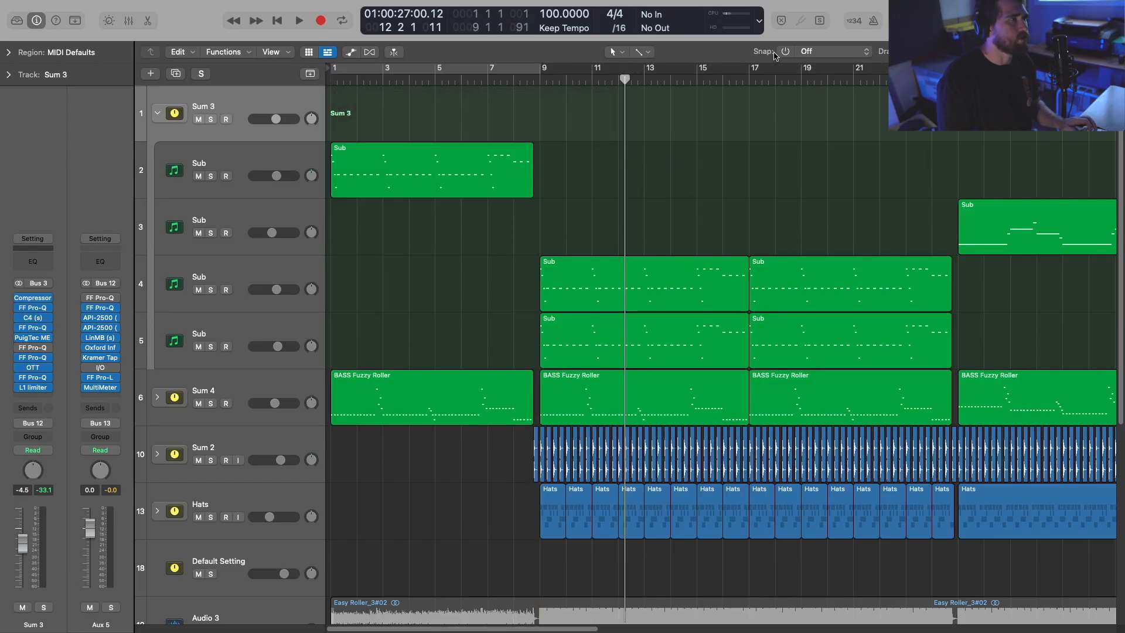
click(526, 71)
drag(538, 70, 540, 71)
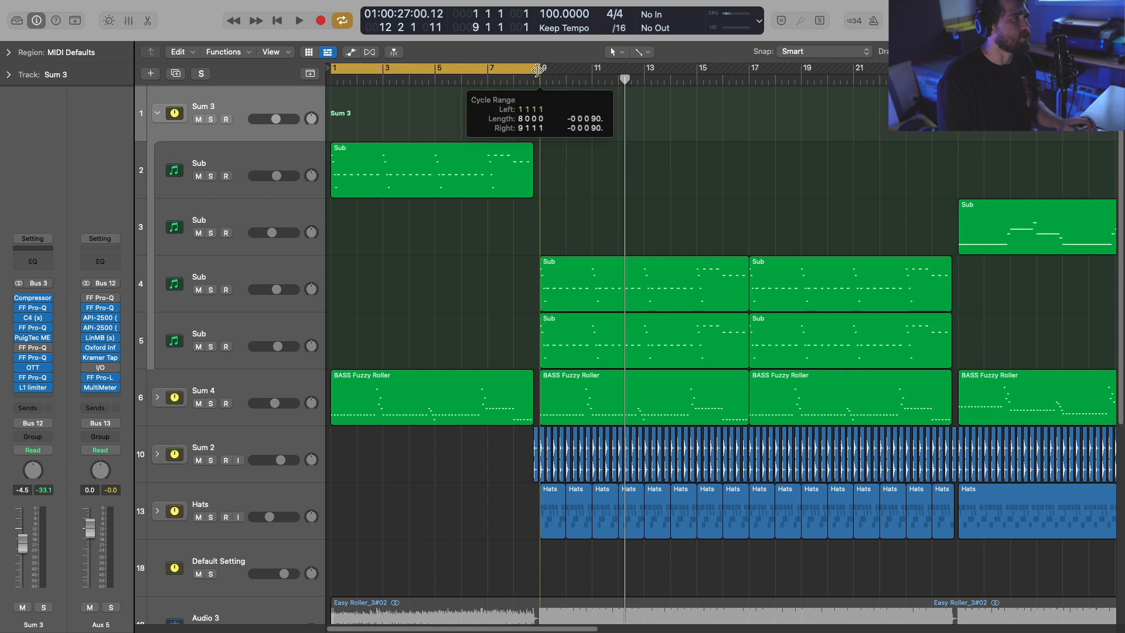
Step: Audition the first Sub layer's region from bar 1 in solo, stopping playback and removing the solo at the end
click(281, 154)
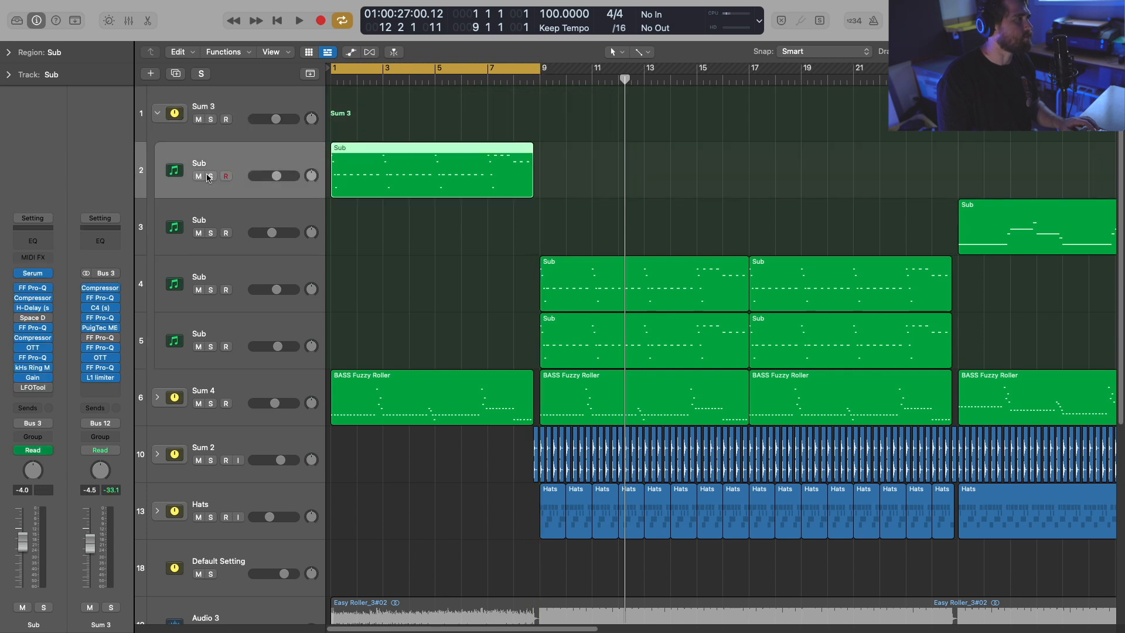
click(211, 176)
key(space)
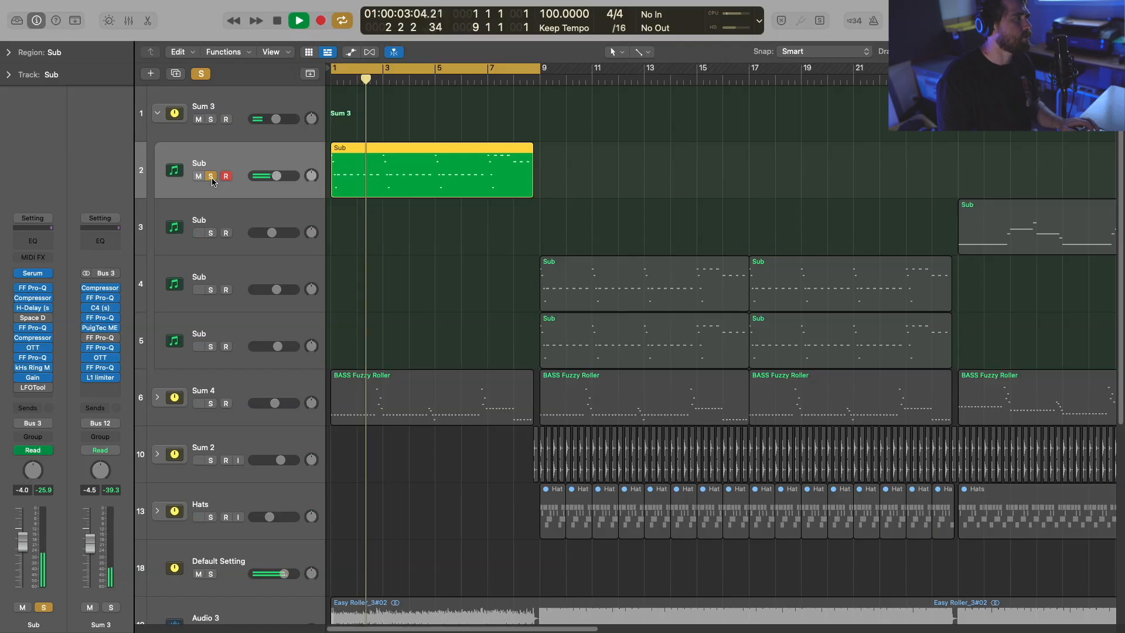
key(space)
click(211, 176)
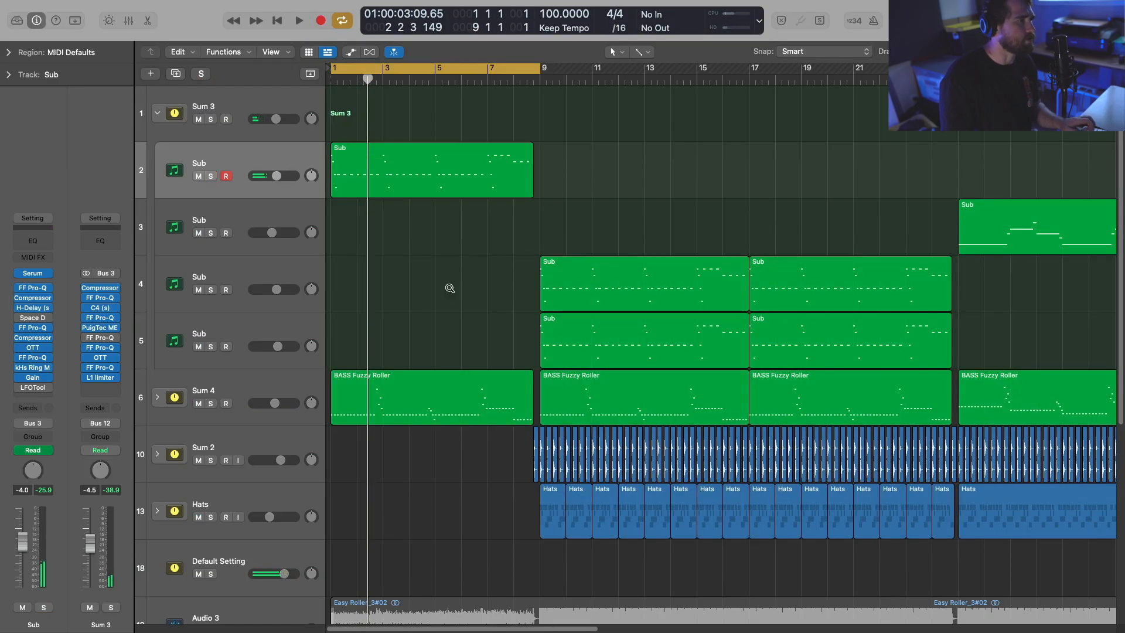
Step: Play the full mix from bar 1, move the cycle range to bars 9–17 to hear that section, and stop
key(super+Left)
key(super+Left)
key(super+Up)
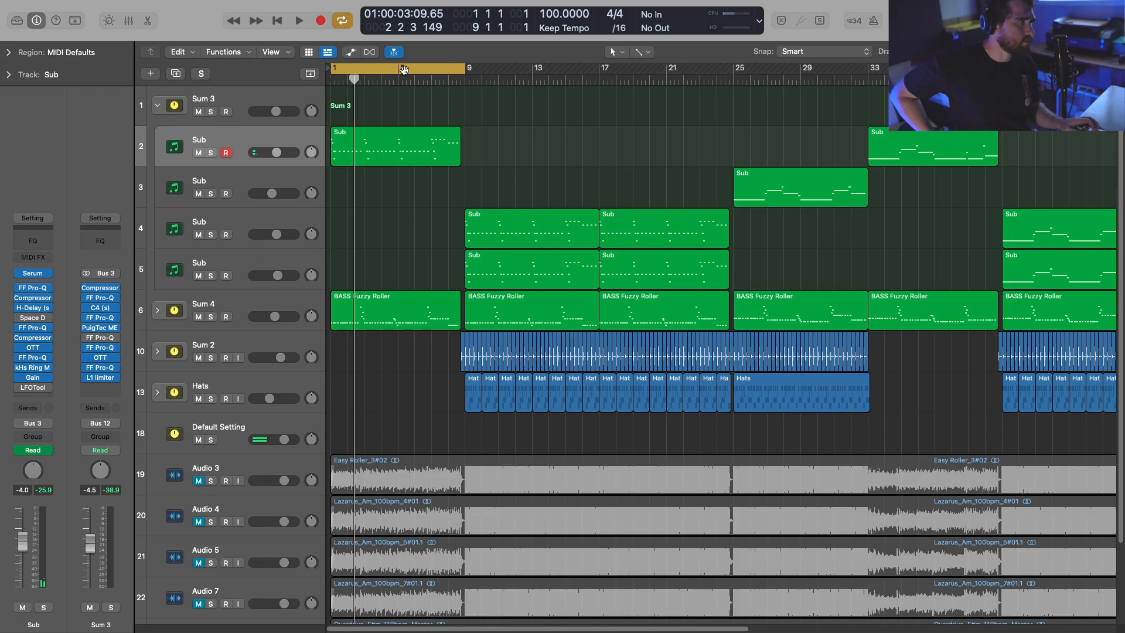
key(space)
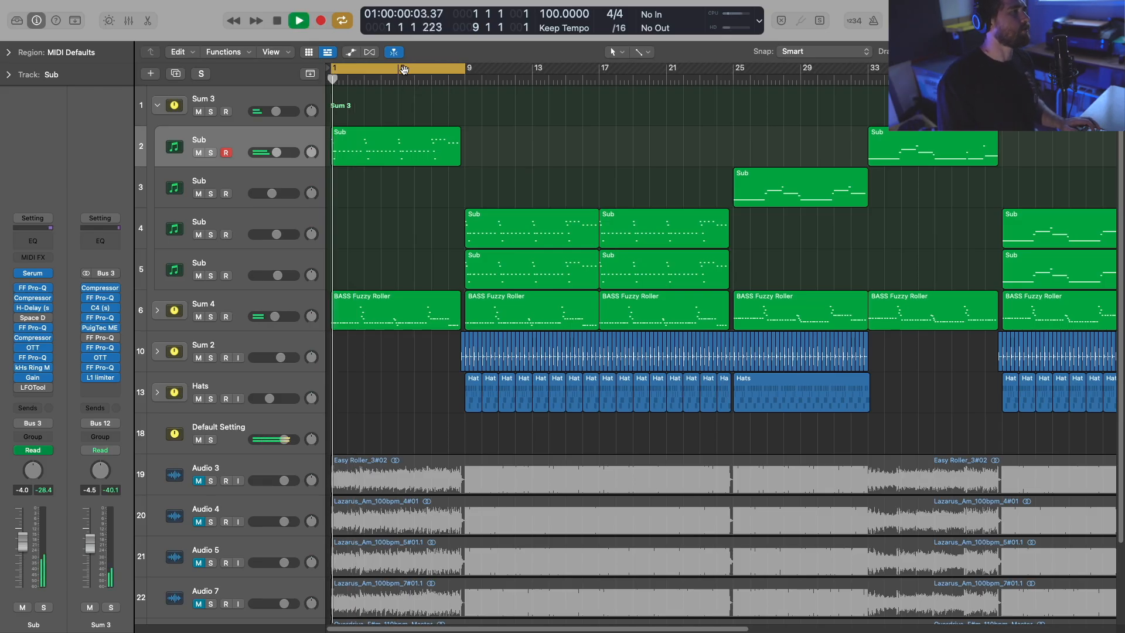
drag(404, 69, 538, 71)
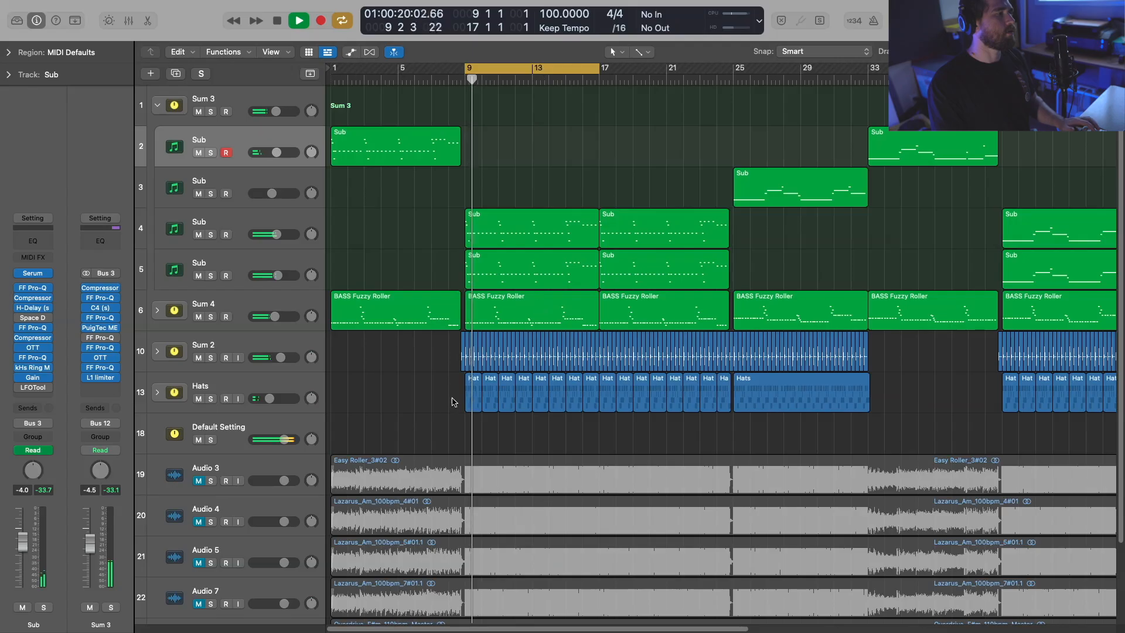
key(space)
Step: Select the Default Setting track, turn off the cycle range and play the arrangement from about bar 23
click(239, 427)
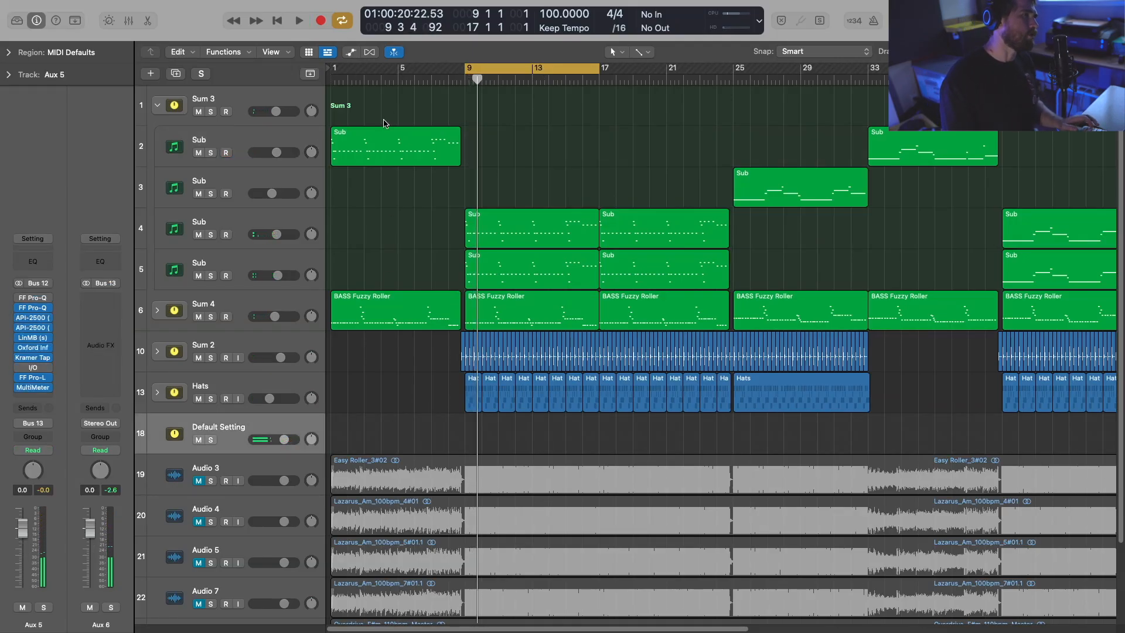
click(398, 78)
click(526, 68)
click(515, 78)
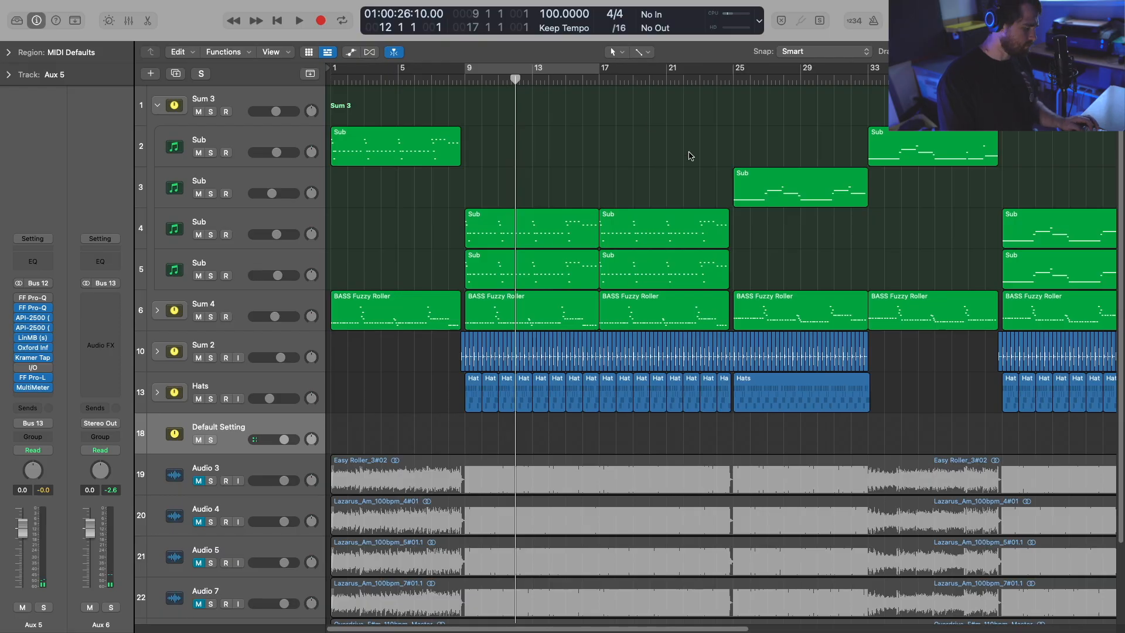
click(721, 78)
key(super+Left)
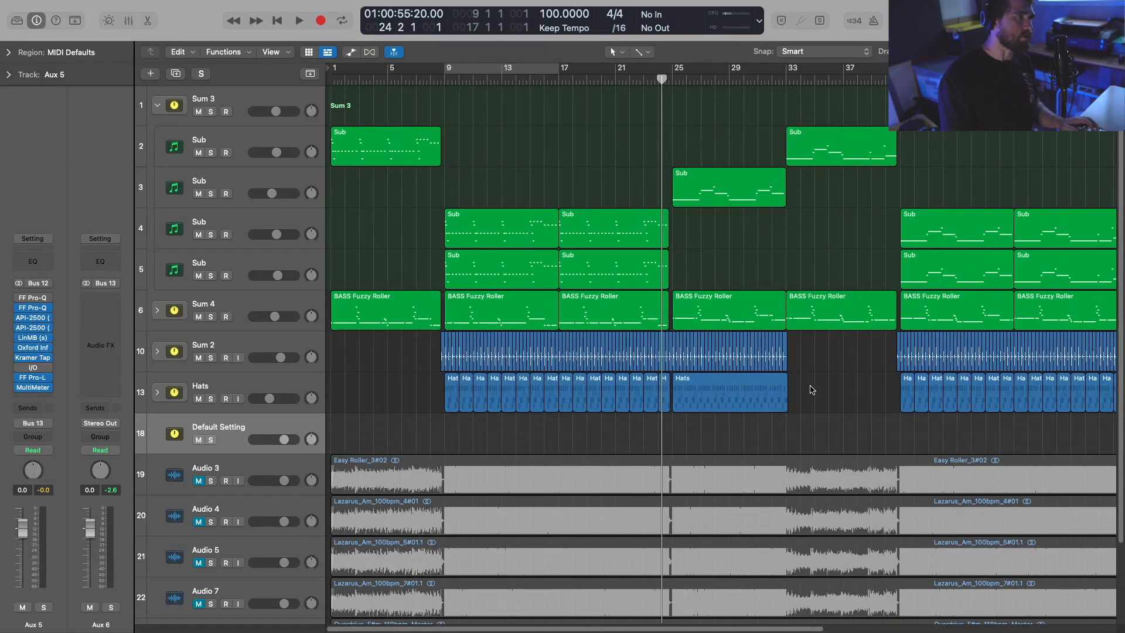
click(643, 81)
key(space)
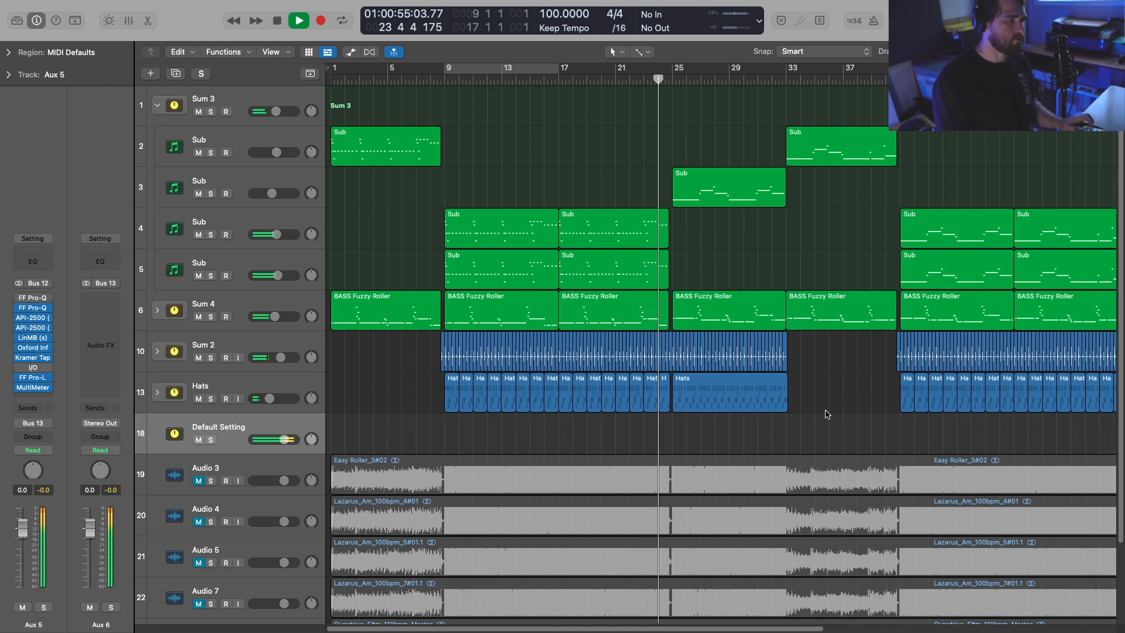
Step: Solo the Sum 4 stack during playback and expand it to show its Init layers
key(super+Right)
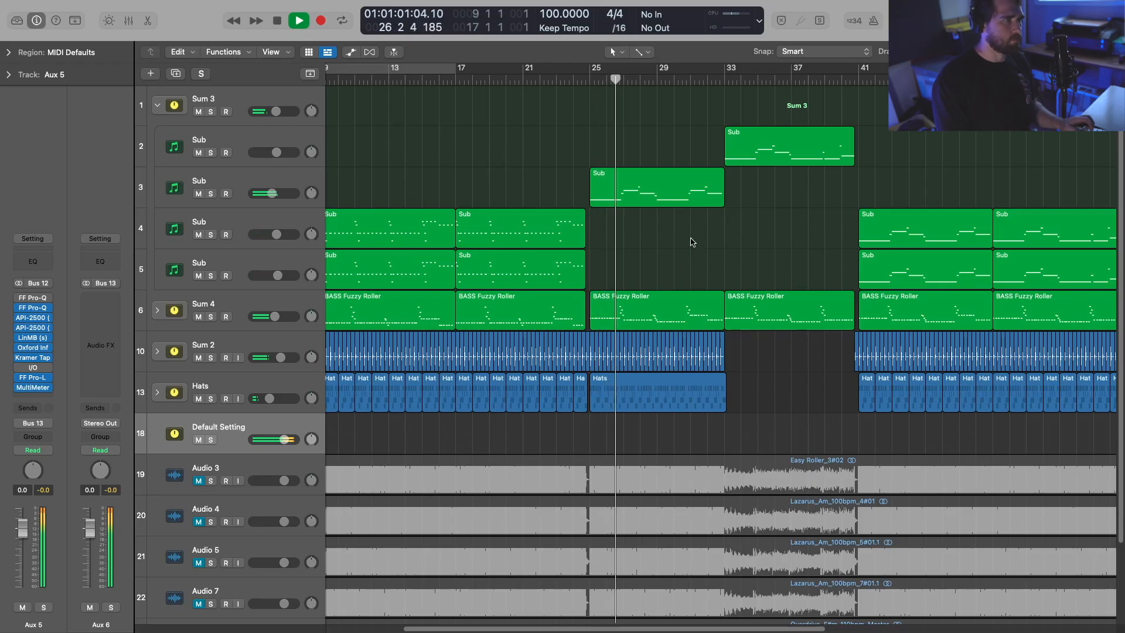
click(211, 317)
click(157, 310)
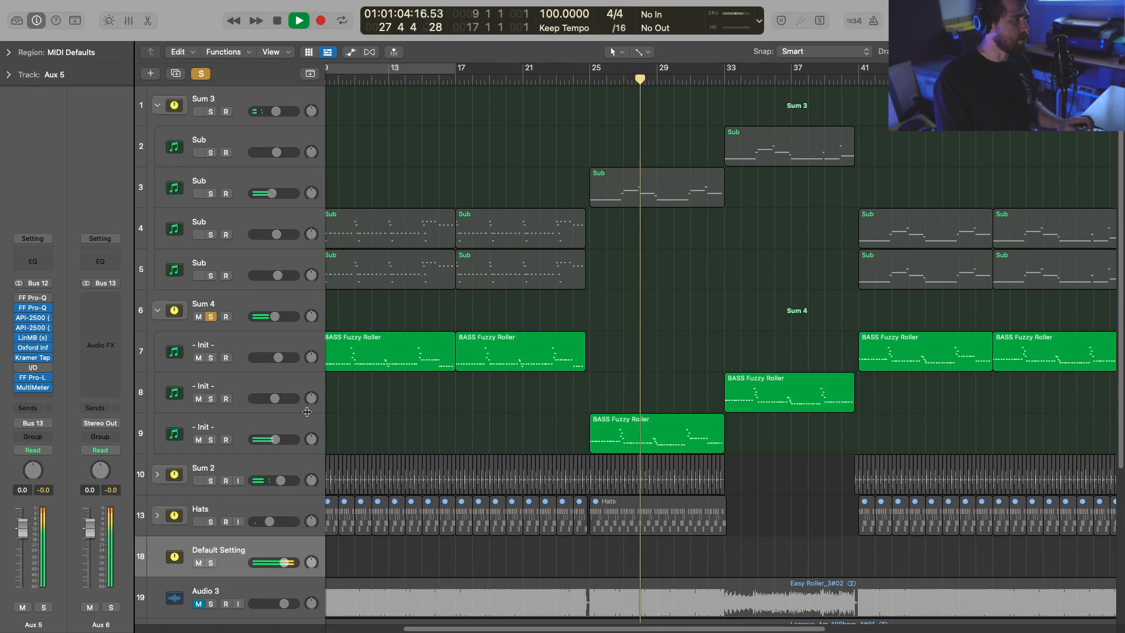
Step: Inspect the Serum patch on Sum 4's third Init layer while replaying its section from about bar 27, and close the plug-in
click(257, 429)
click(36, 314)
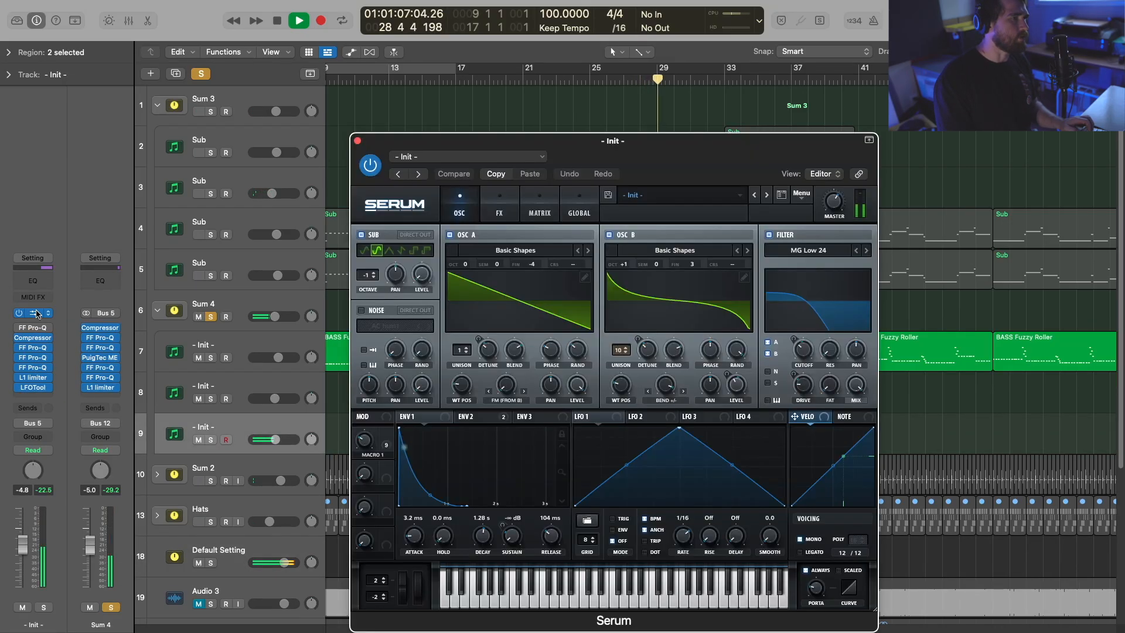
drag(701, 160, 949, 120)
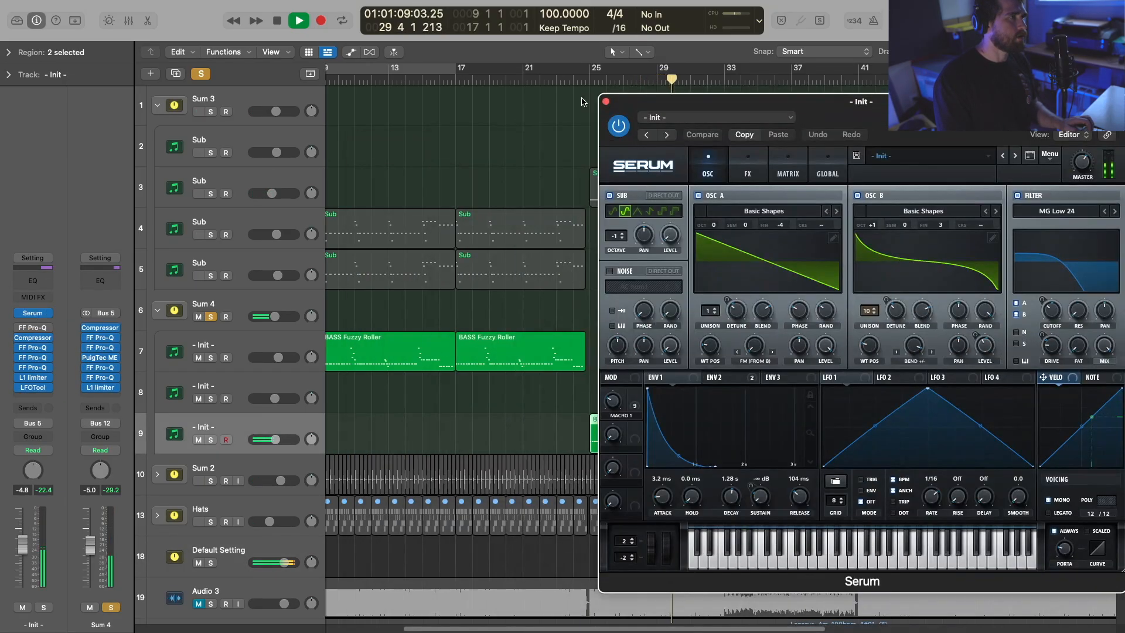
click(501, 76)
drag(775, 105, 389, 174)
click(621, 86)
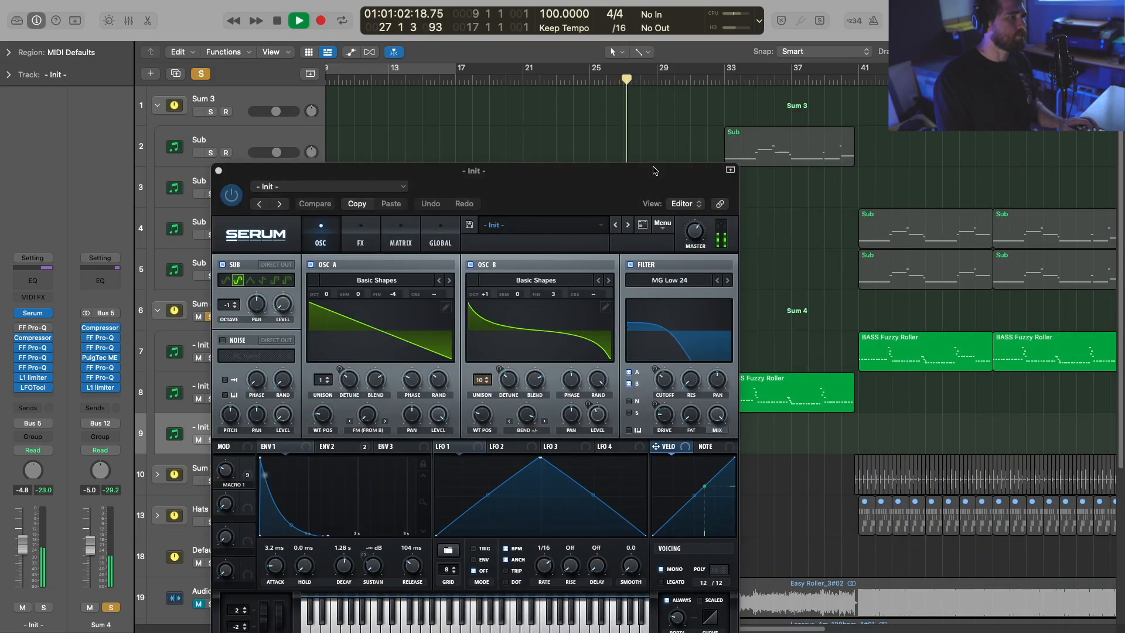
drag(654, 170, 994, 90)
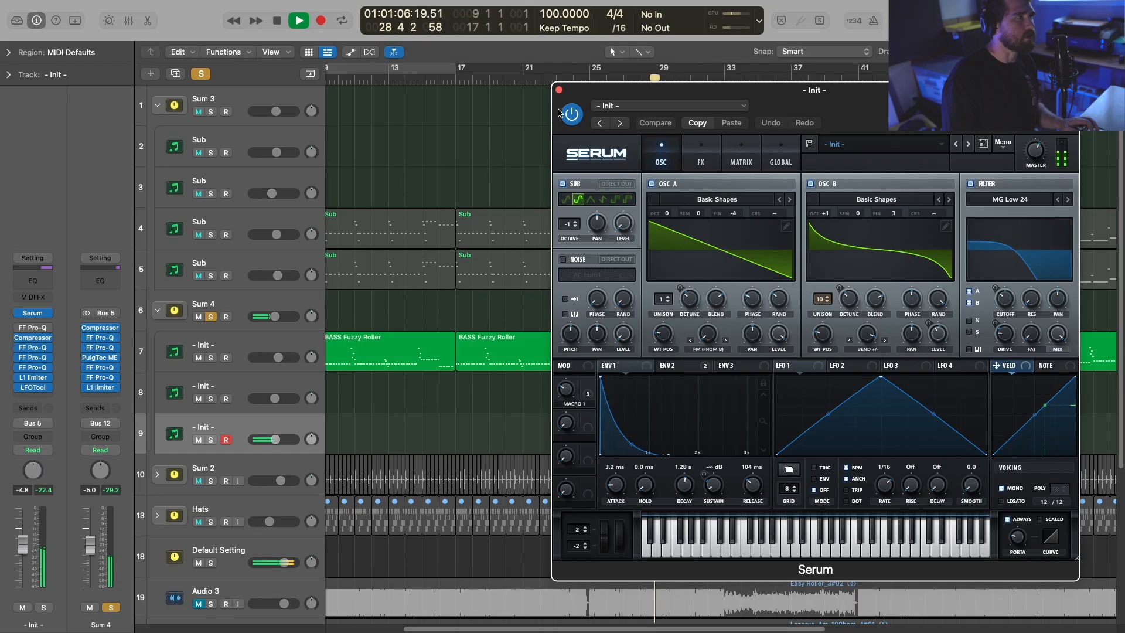
click(559, 90)
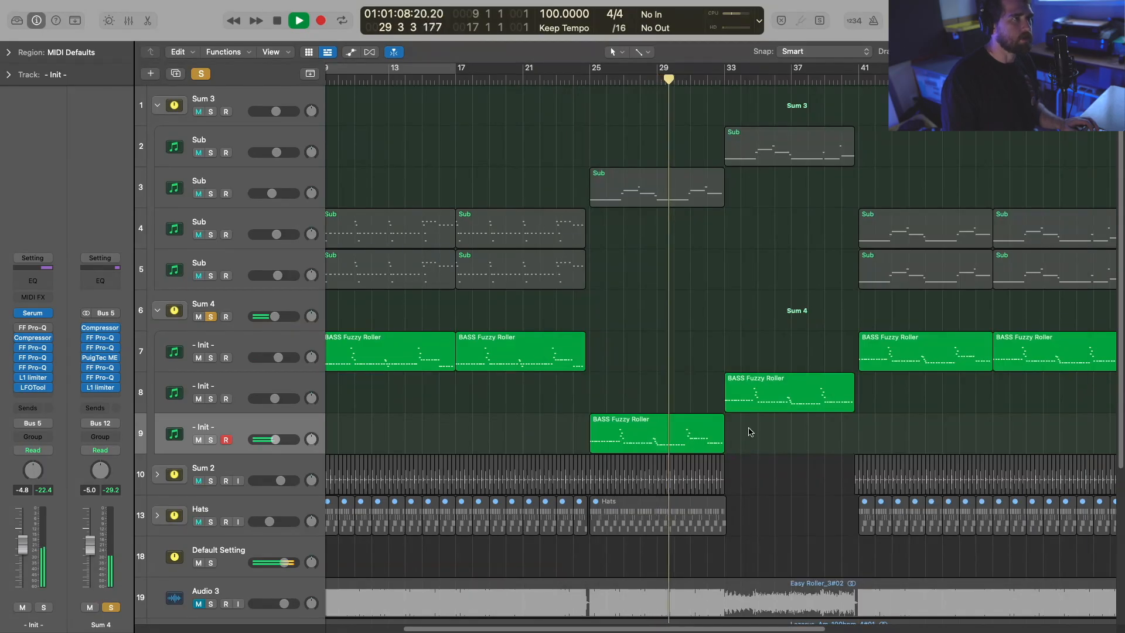
Step: Play the soloed Sum 4 stack from about bar 33 and point out the second Init layer's BASS Fuzzy Roller region there
click(720, 81)
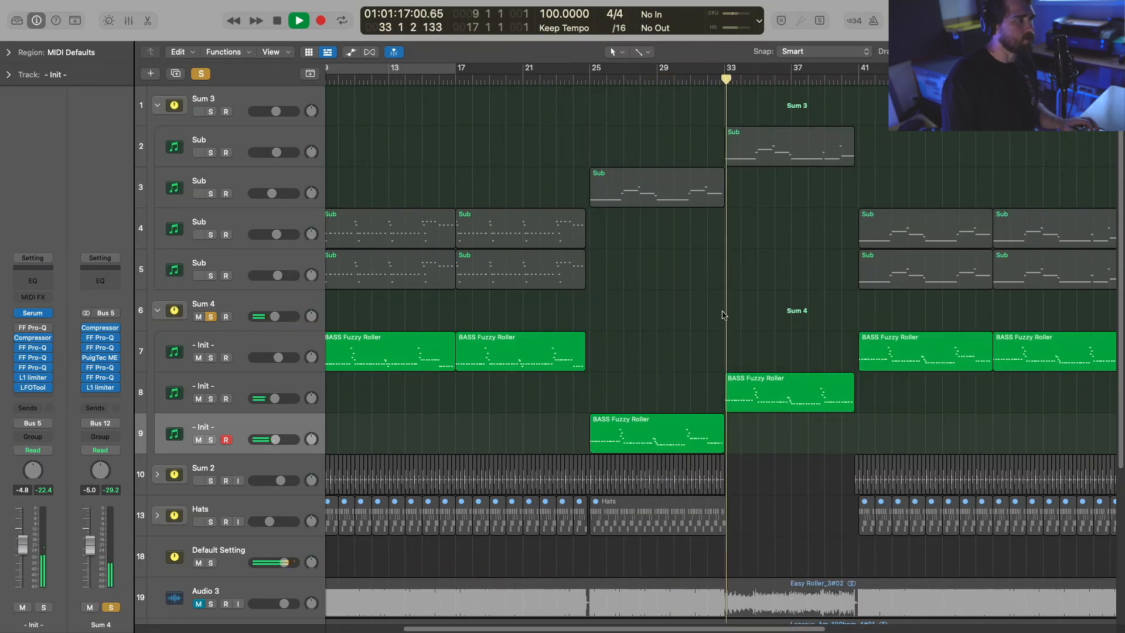
click(280, 387)
click(801, 406)
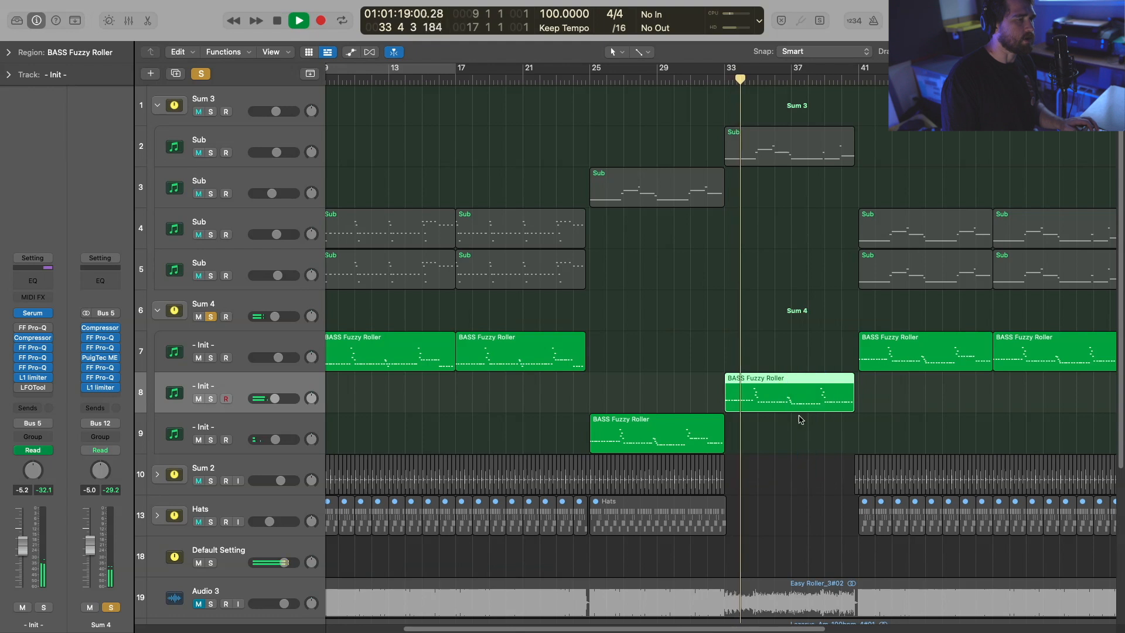
key(super+Left)
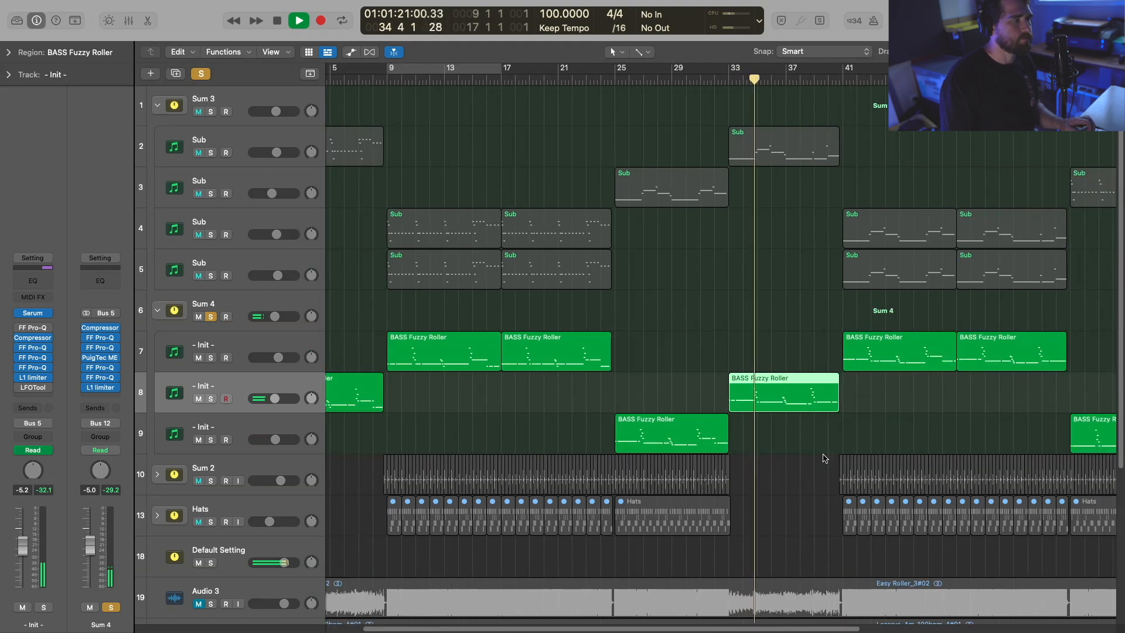
click(528, 154)
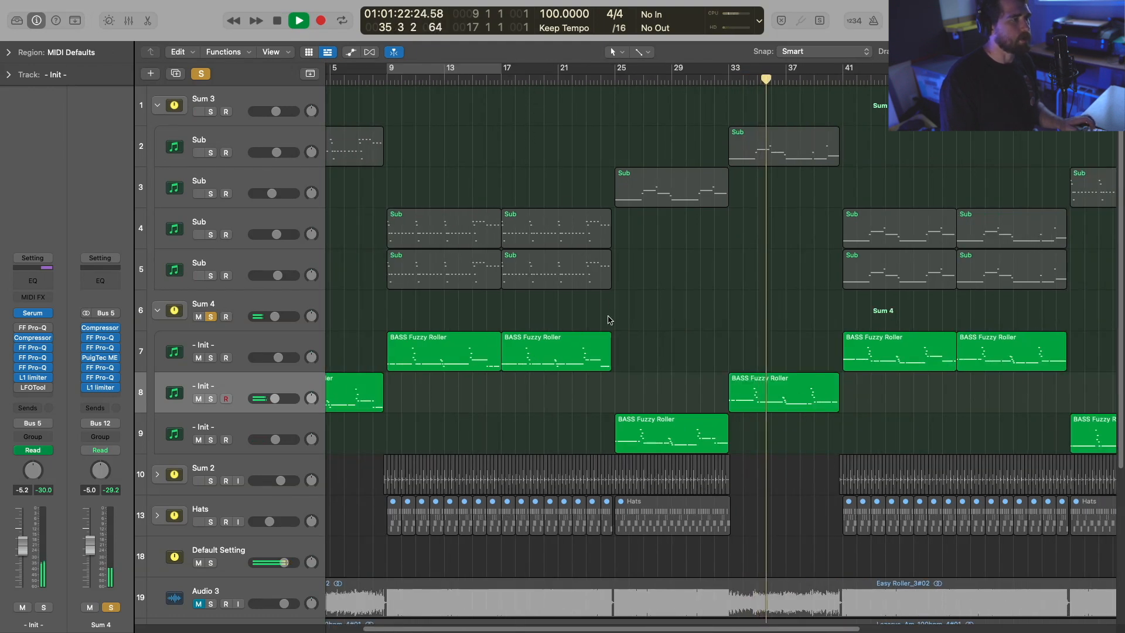
Step: Compare the BASS Fuzzy Roller regions across the three Init layers by selecting the groups before and from bar 33
scroll(633, 366, down, 3)
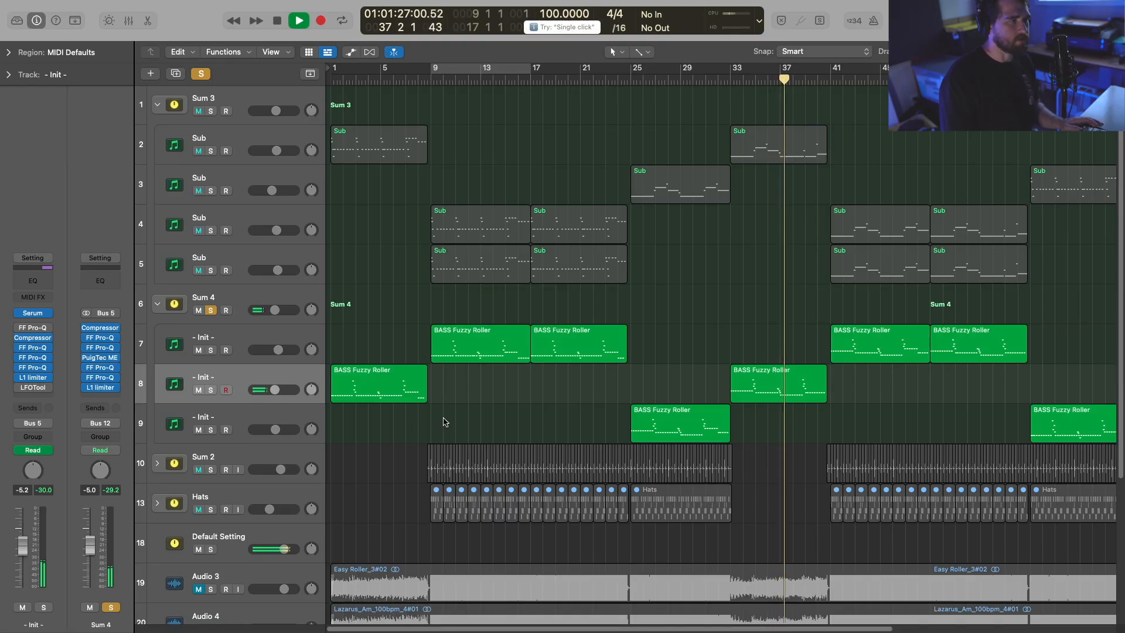
drag(372, 432, 420, 430)
drag(546, 410, 686, 326)
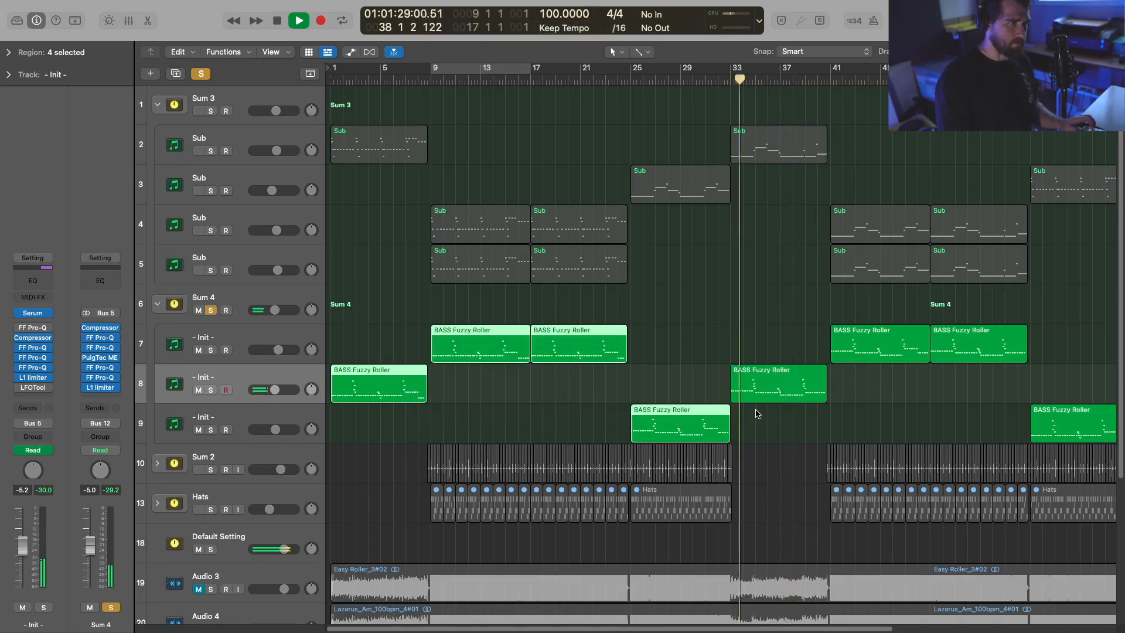
scroll(753, 410, down, 2)
drag(676, 411, 1096, 319)
scroll(846, 419, up, 4)
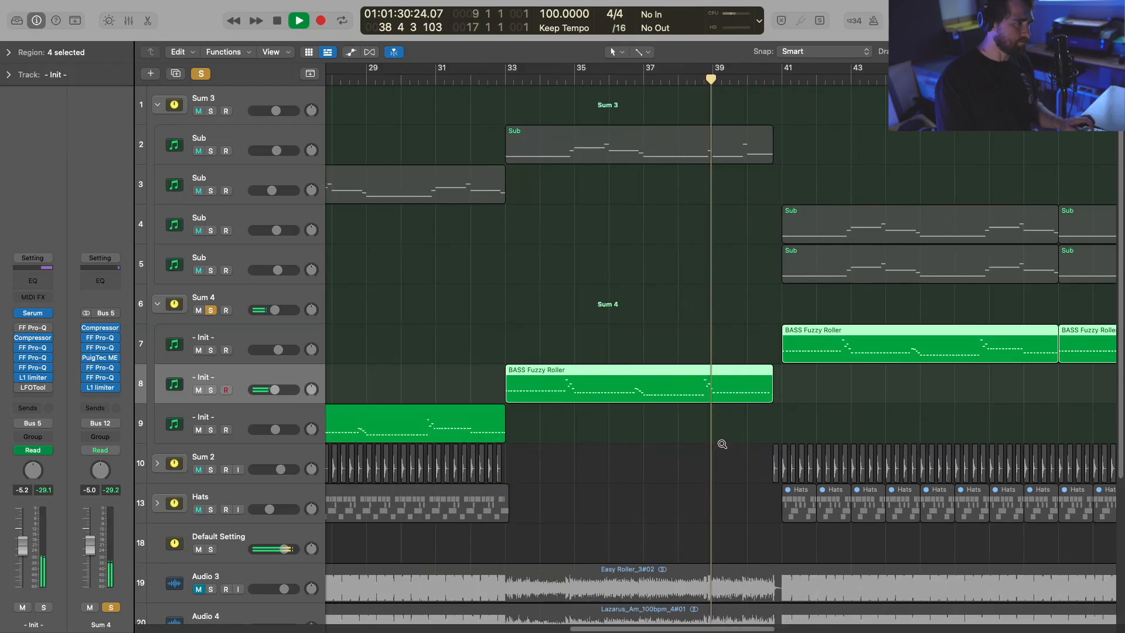
Step: Open the BASS Fuzzy Roller region at bar 33 in the Piano Roll and examine its repeated notes and jumps
scroll(726, 452, up, 3)
scroll(726, 455, up, 2)
click(606, 491)
double_click(646, 417)
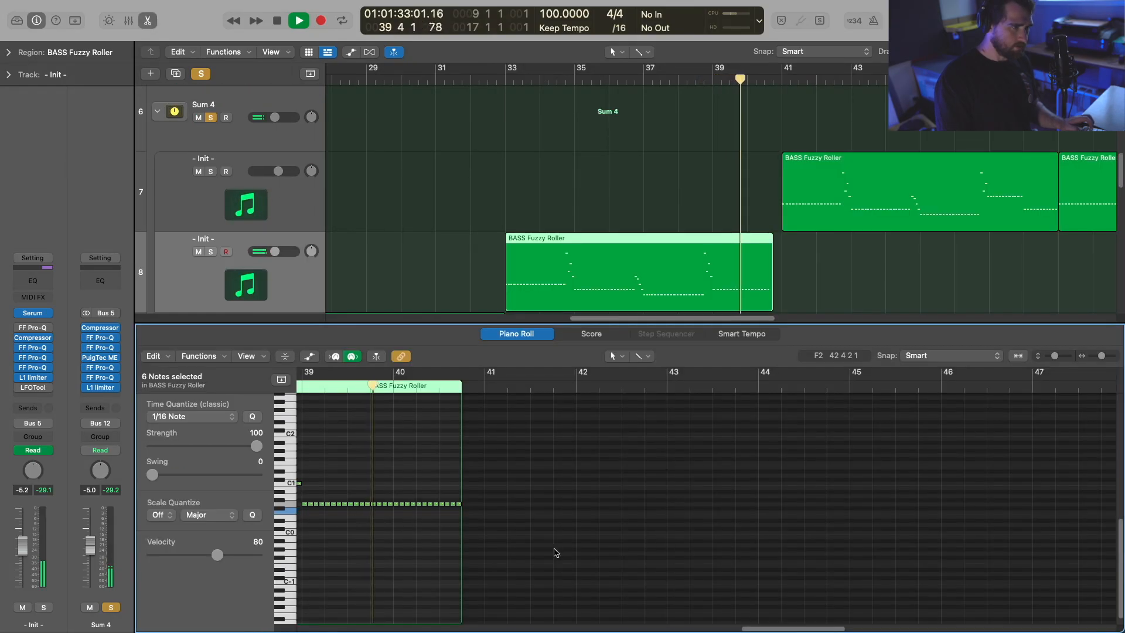
drag(774, 628, 683, 628)
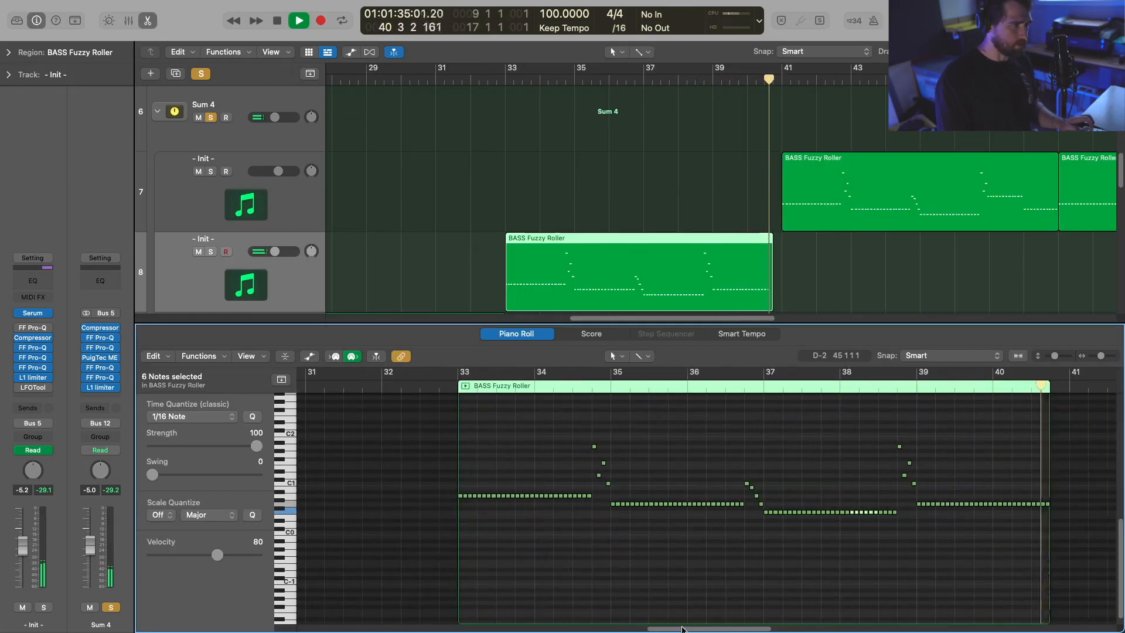
drag(529, 543, 589, 486)
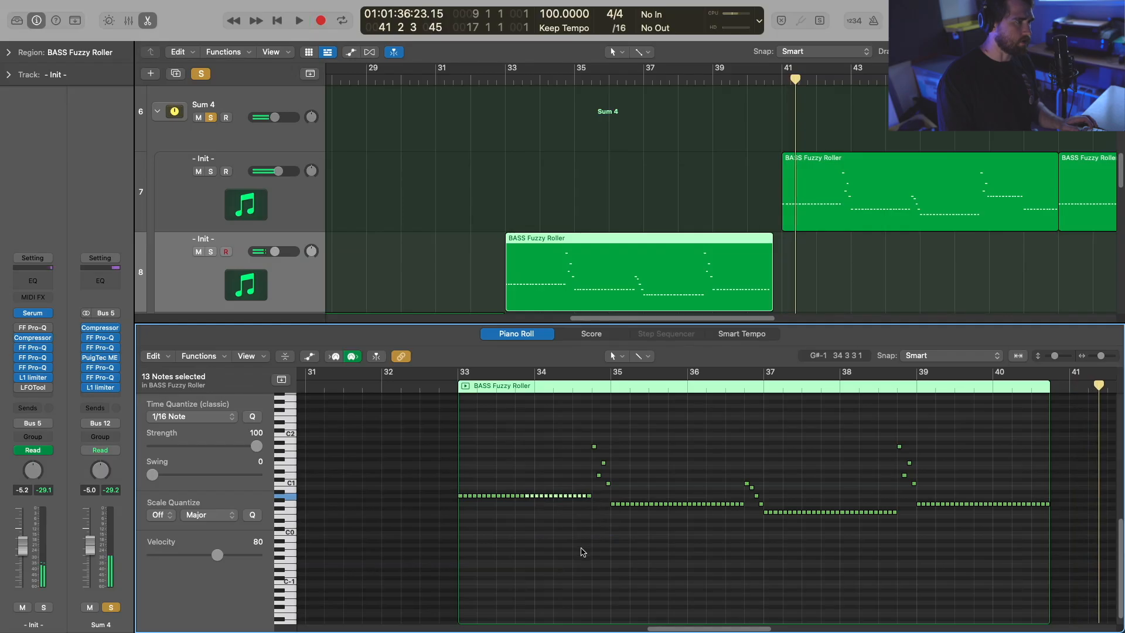
drag(601, 539, 540, 472)
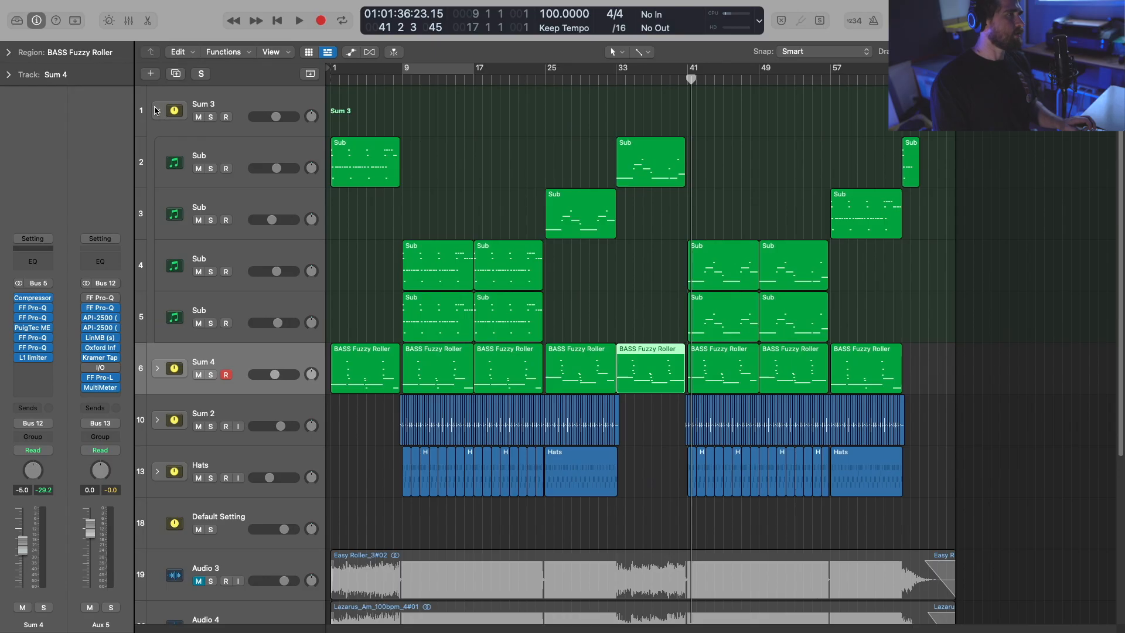
Step: Collapse the Sum 3 stack, select it, and inspect the FF Pro-Q curves on its channel, closing the plug-in window
click(157, 111)
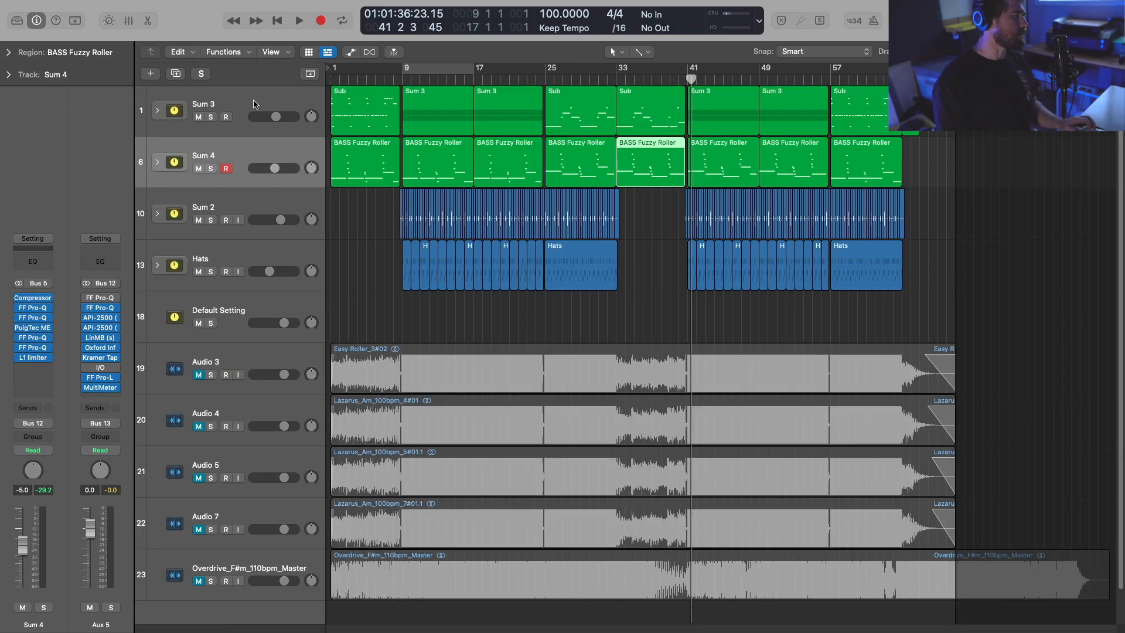
click(253, 101)
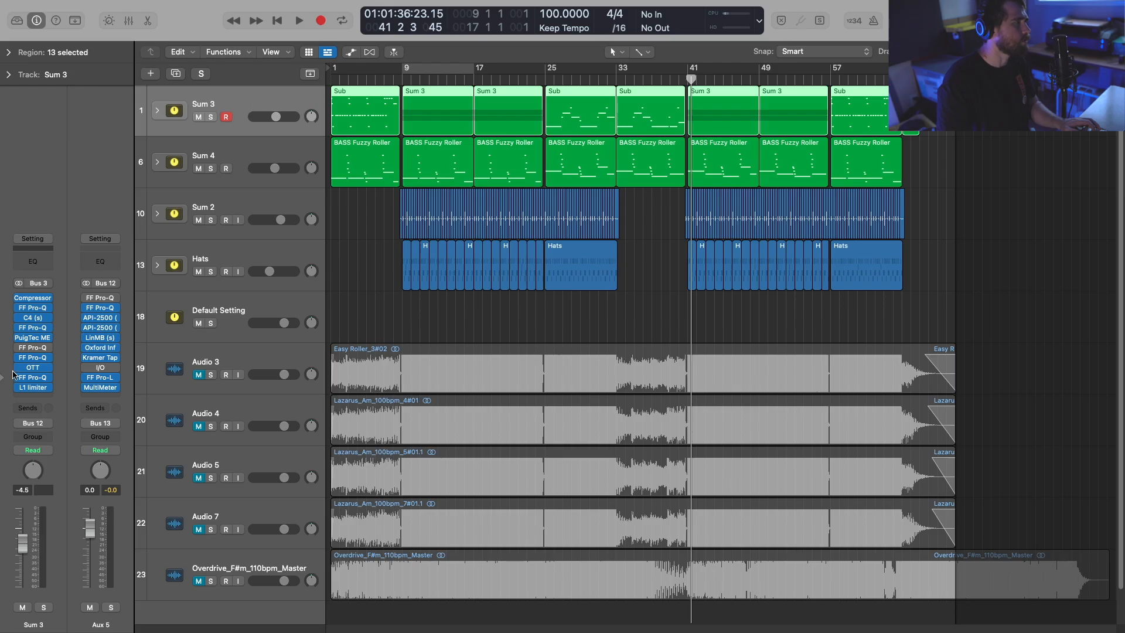
click(32, 358)
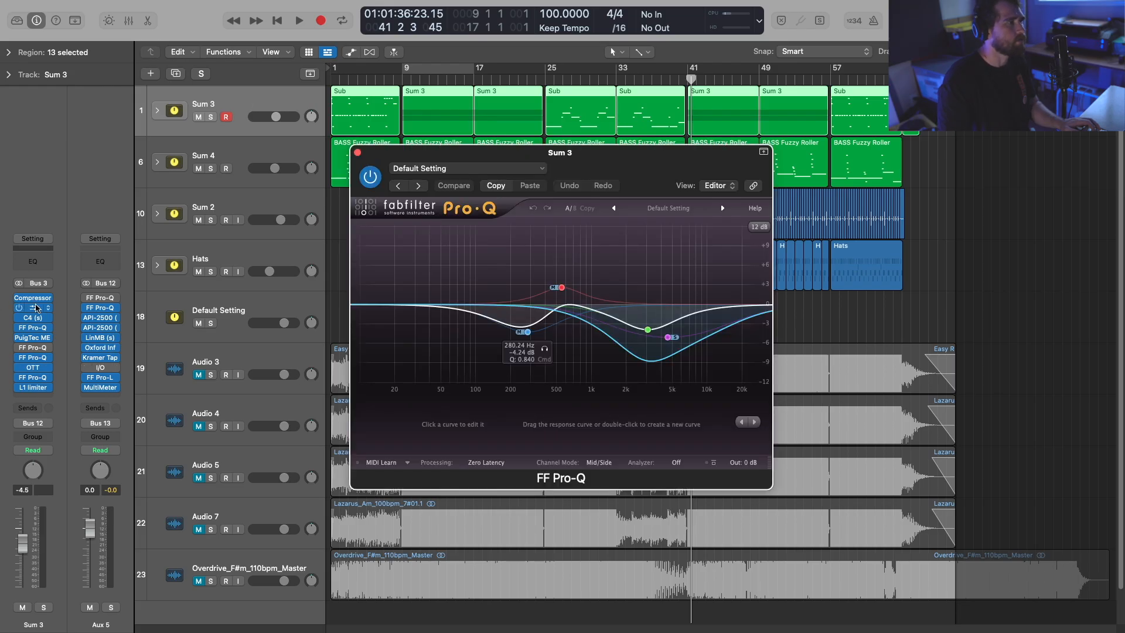
click(36, 307)
click(369, 164)
click(357, 152)
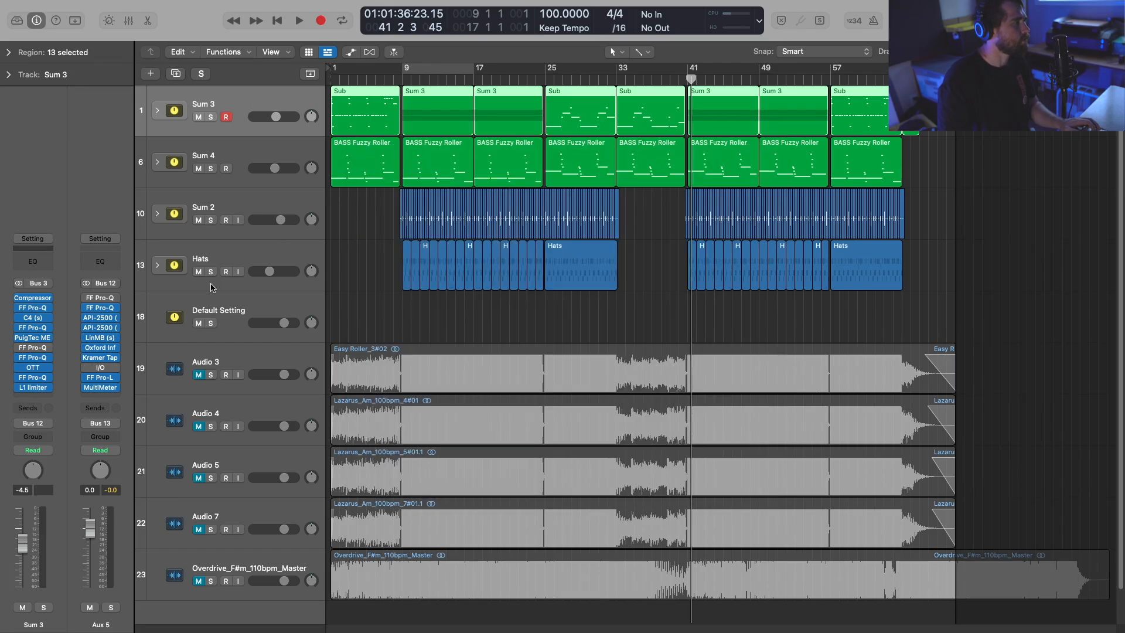
Step: Insert a new FF Pro-Q after Sum 3's L1 limiter and add a band at about 284 Hz shaped as a Low Cut
click(40, 399)
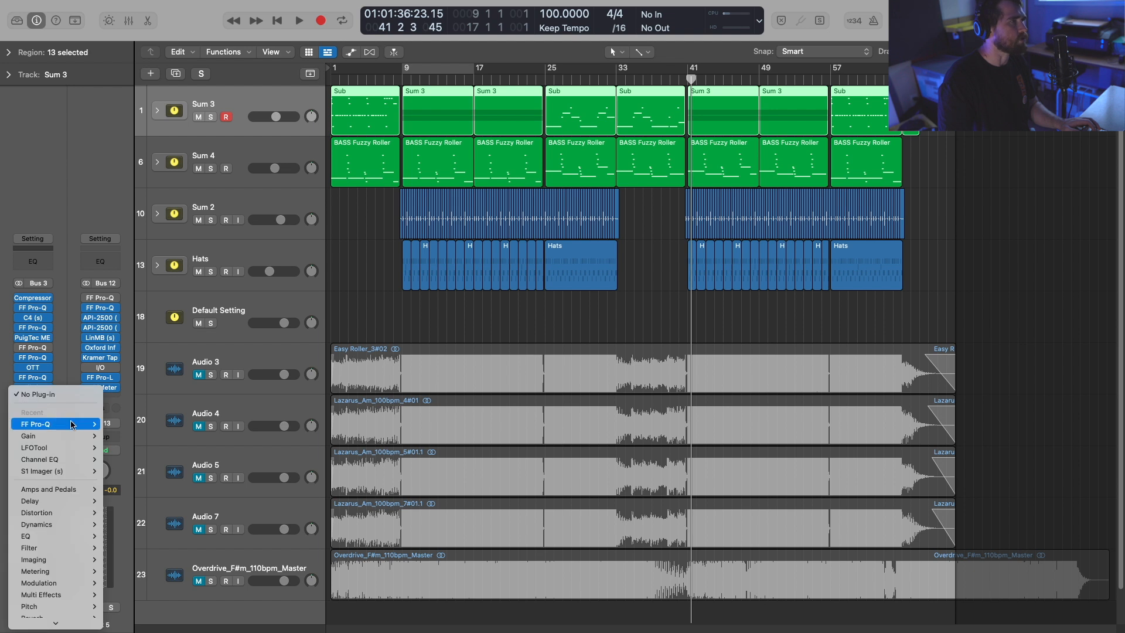
mouse_move(71, 424)
click(117, 425)
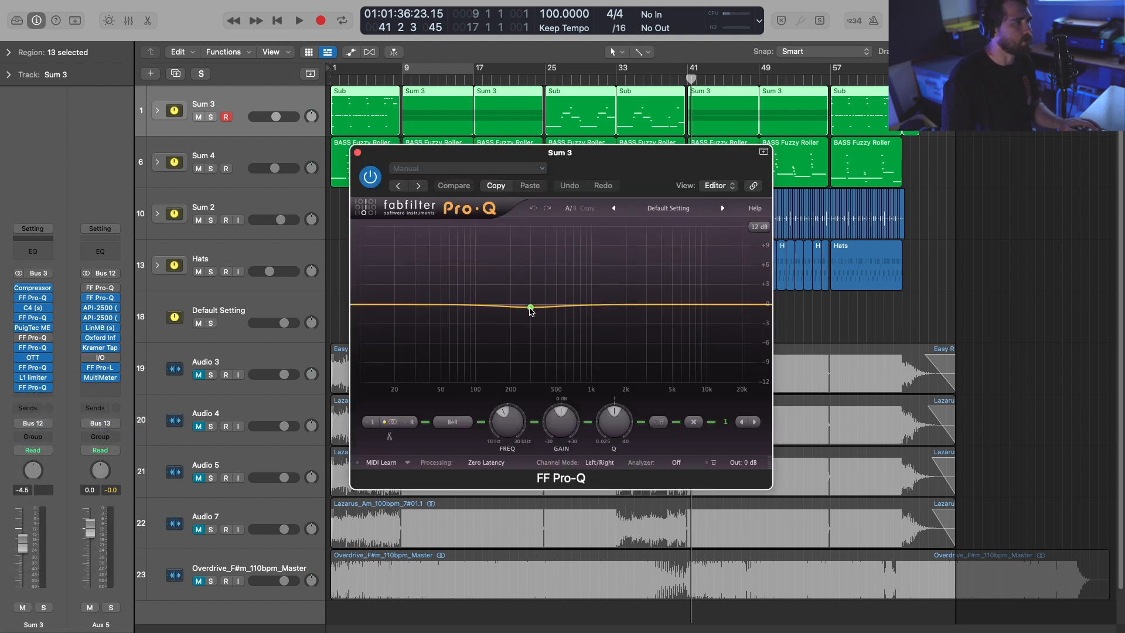
drag(531, 311, 527, 320)
right_click(528, 320)
mouse_move(571, 340)
click(646, 366)
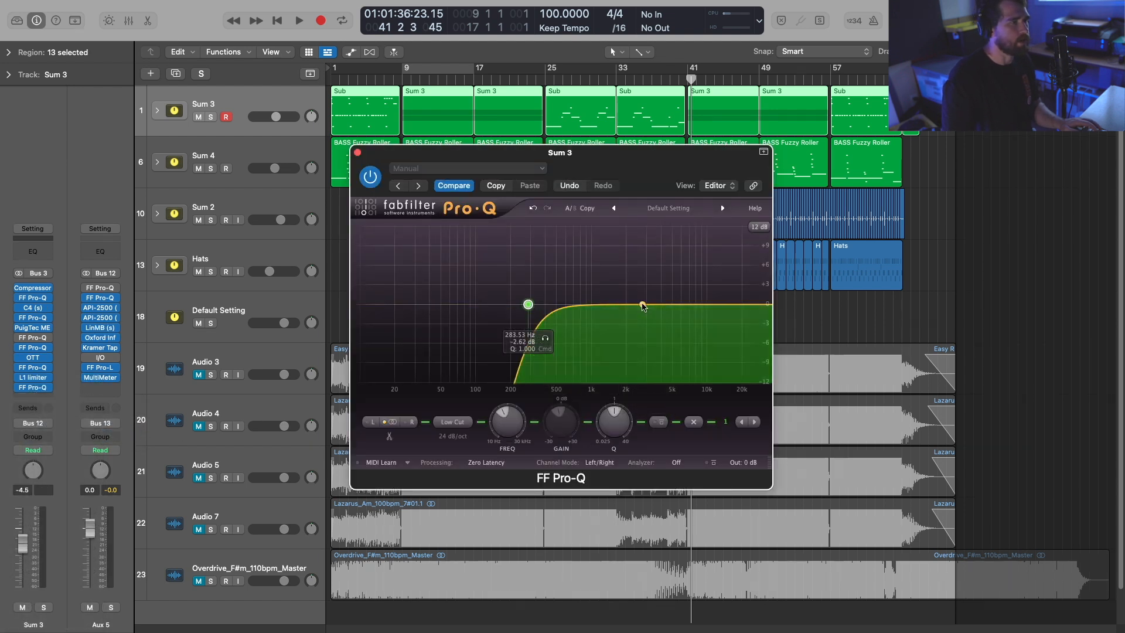
Step: In Sum 3's new FF Pro-Q, add a High Cut band at about 5600 Hz and move the Low Cut to about 186 Hz
drag(650, 304, 679, 303)
right_click(651, 318)
mouse_move(697, 340)
click(768, 390)
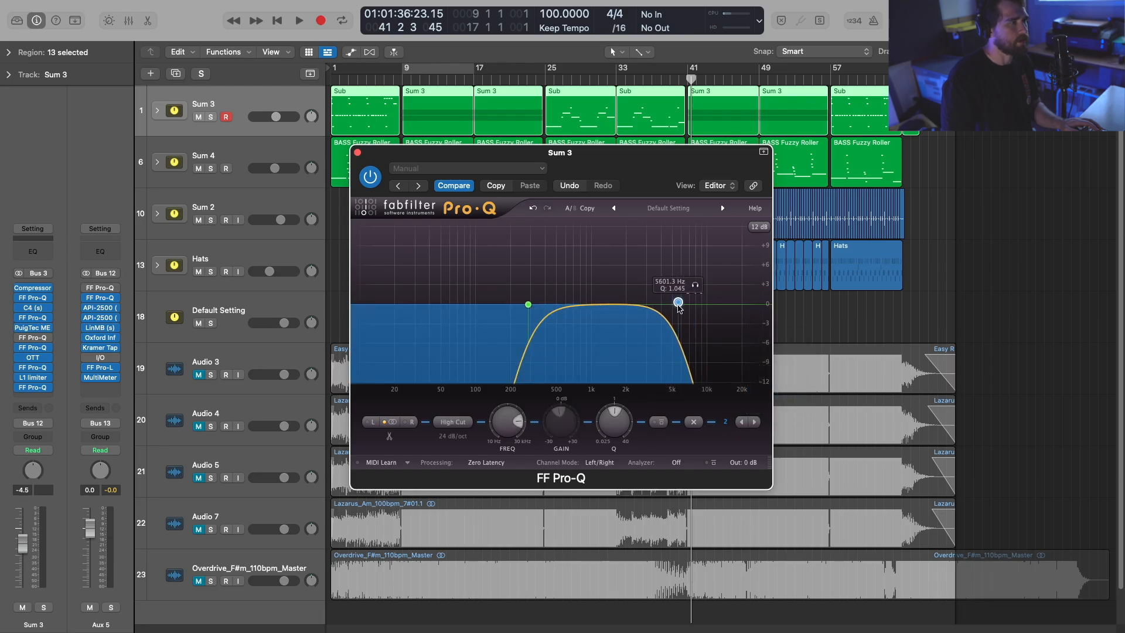
click(527, 305)
mouse_move(527, 304)
mouse_down()
mouse_move(489, 304)
mouse_move(513, 308)
mouse_up()
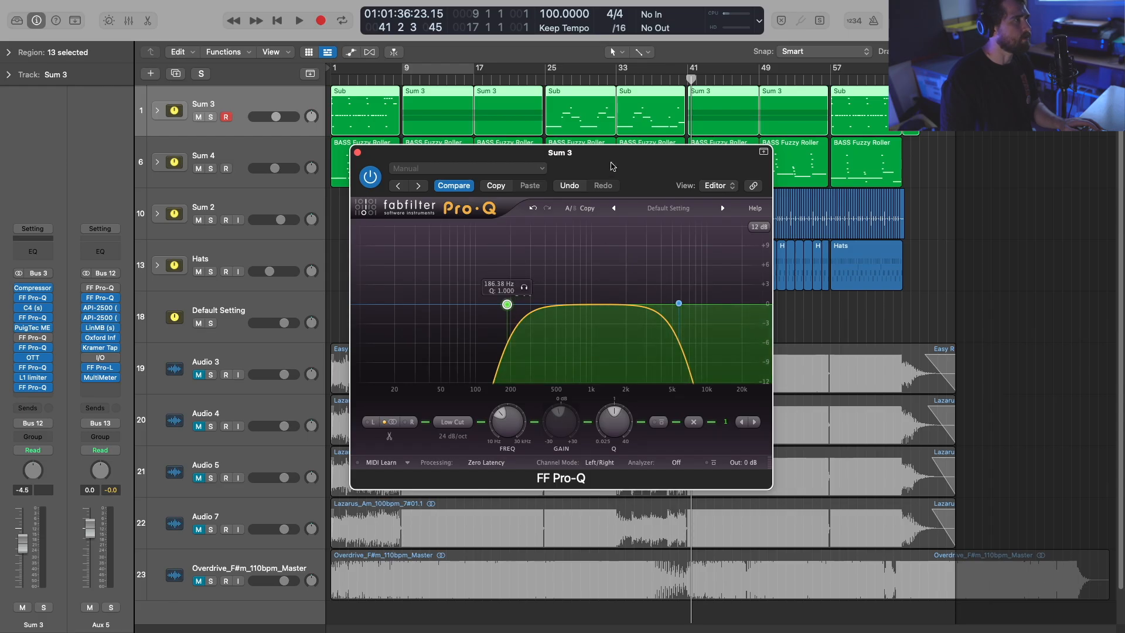
drag(620, 158, 654, 247)
Step: Insert FF Pro-Q after the L1 limiter on Sum 4 and add a Low Cut band just below 100 Hz
click(256, 148)
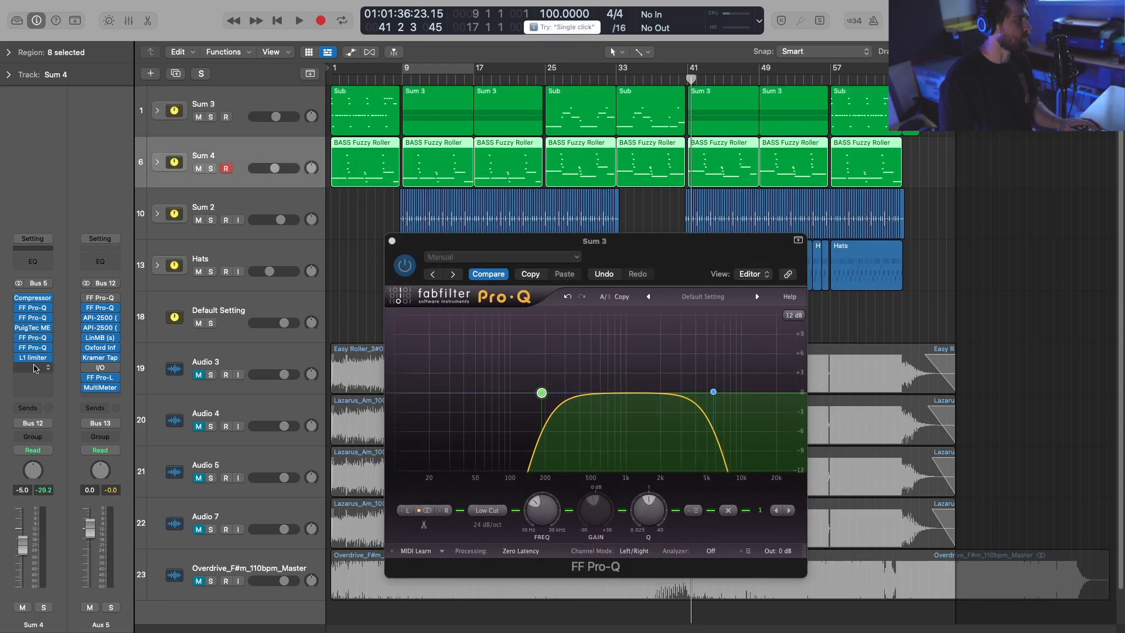
click(35, 368)
mouse_move(53, 392)
click(124, 393)
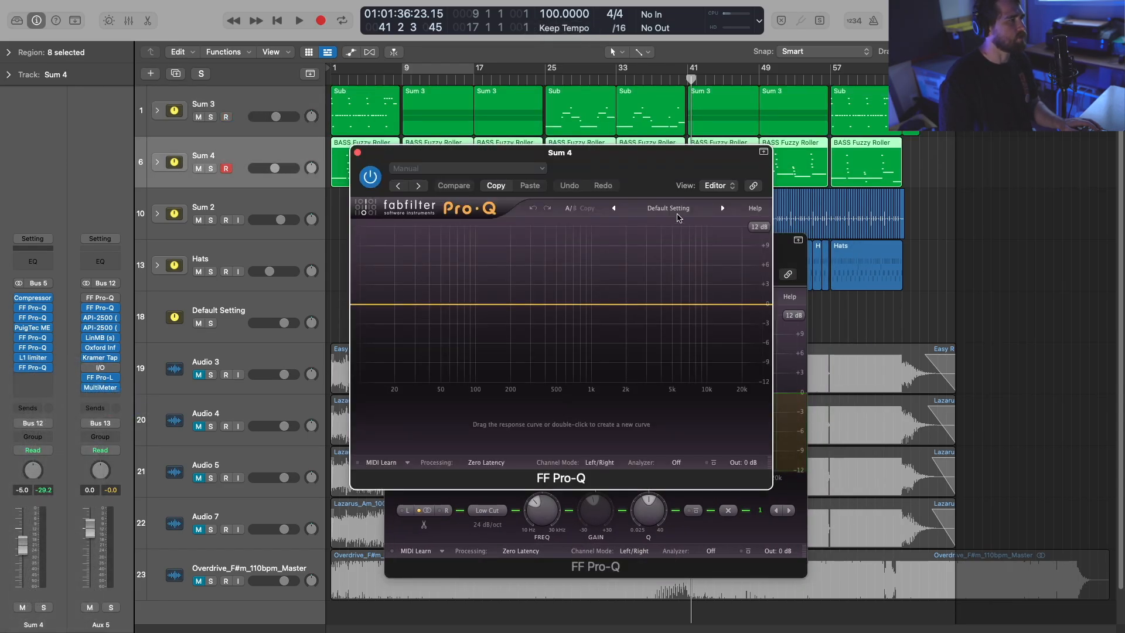
drag(660, 168, 402, 228)
double_click(228, 378)
right_click(220, 382)
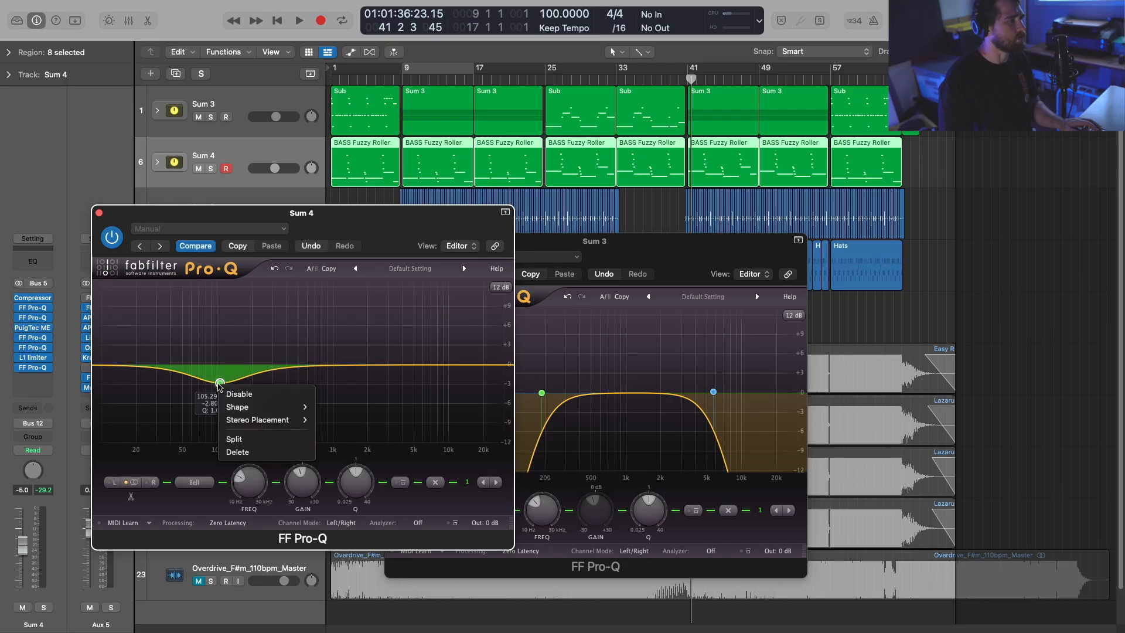
mouse_move(257, 409)
click(348, 432)
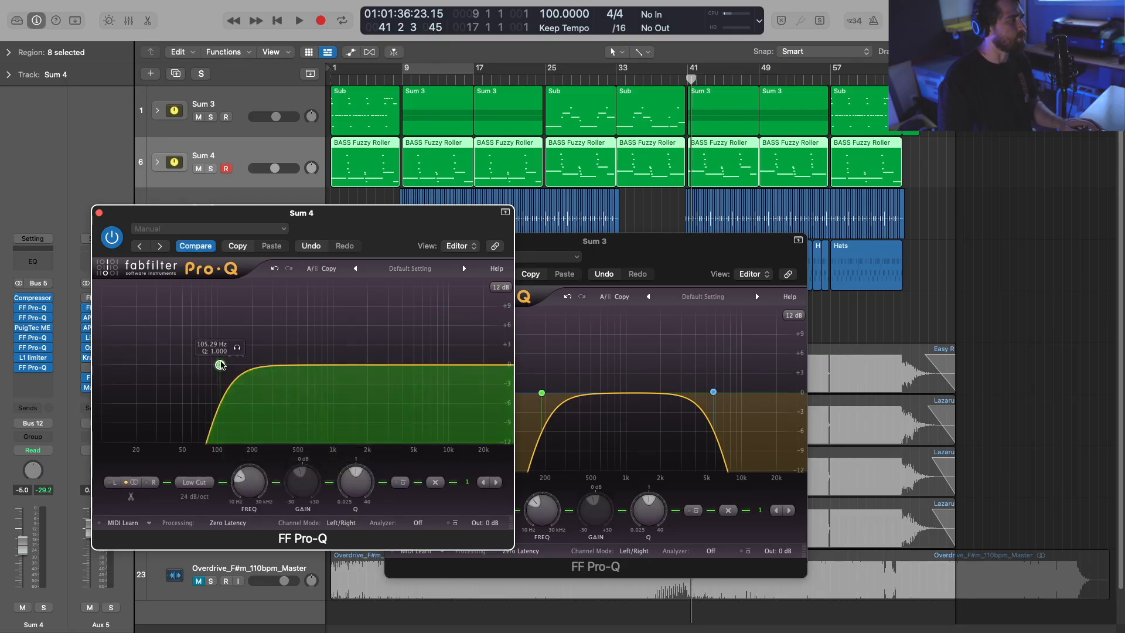
mouse_move(220, 364)
mouse_down()
mouse_move(170, 364)
mouse_move(209, 366)
mouse_up()
Step: Add a High Cut band at about 11 kHz in Sum 4's FF Pro-Q
double_click(344, 380)
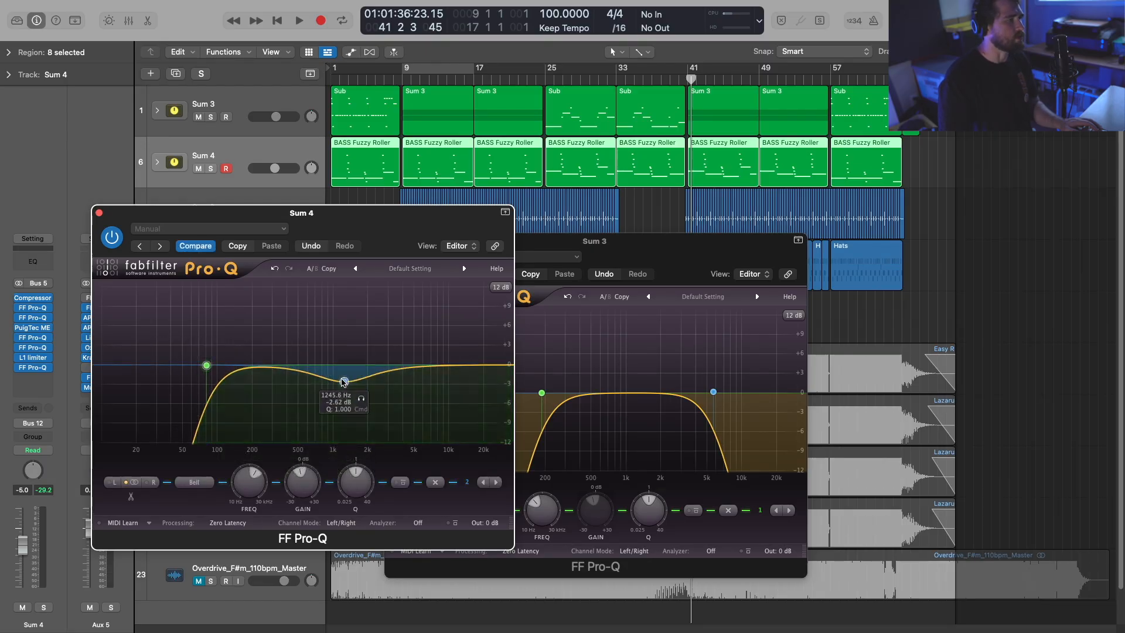
right_click(344, 381)
mouse_move(390, 402)
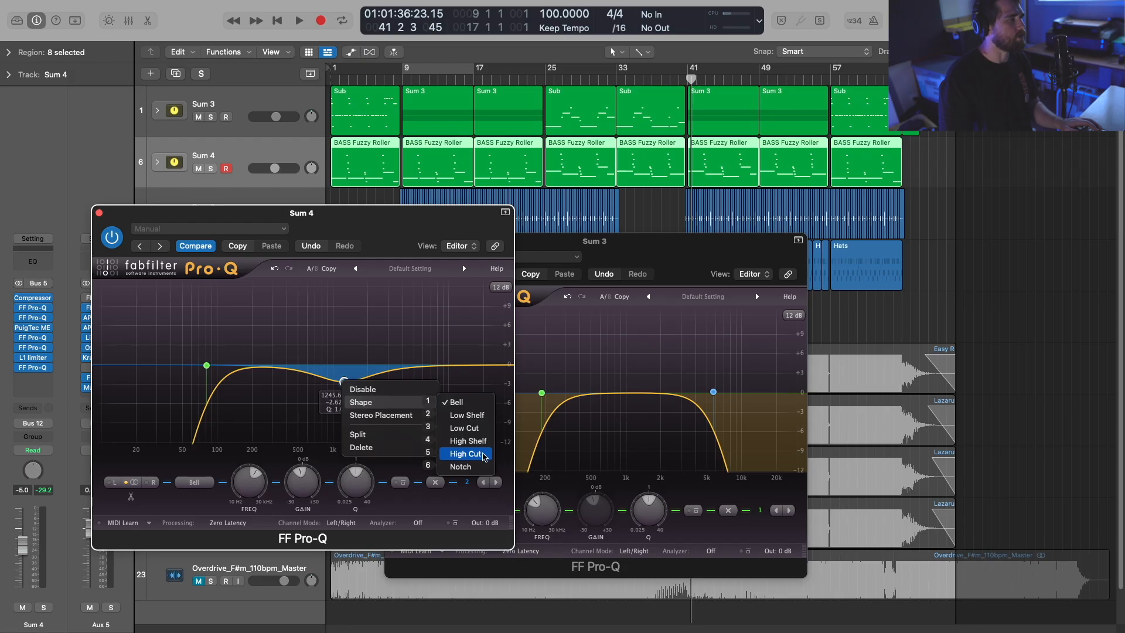
click(465, 454)
drag(344, 366, 446, 368)
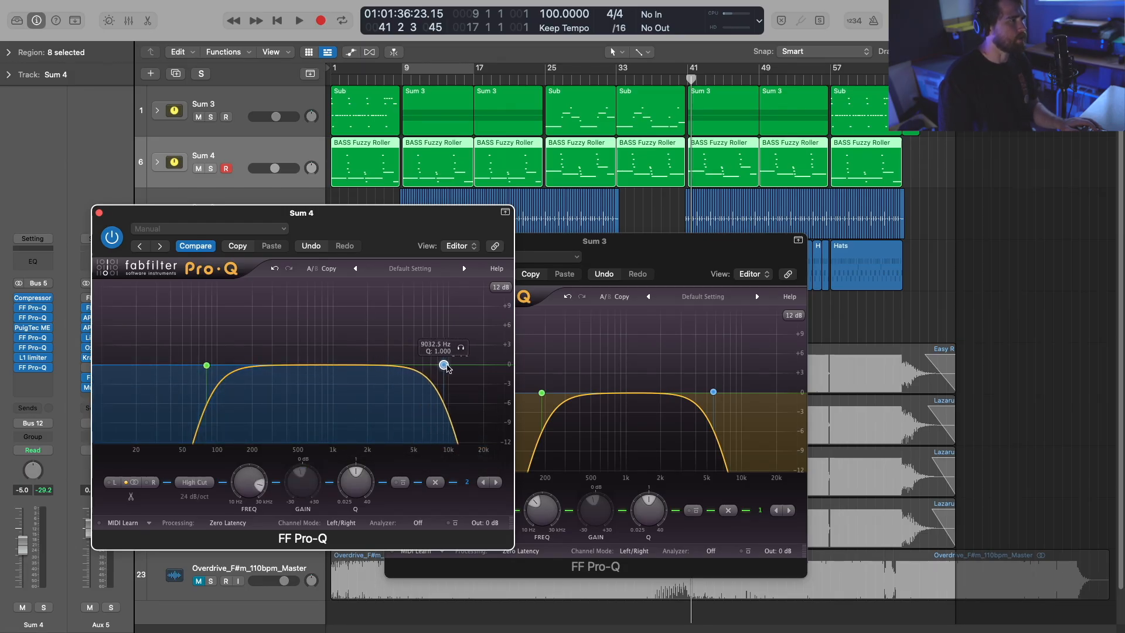
drag(381, 234, 433, 205)
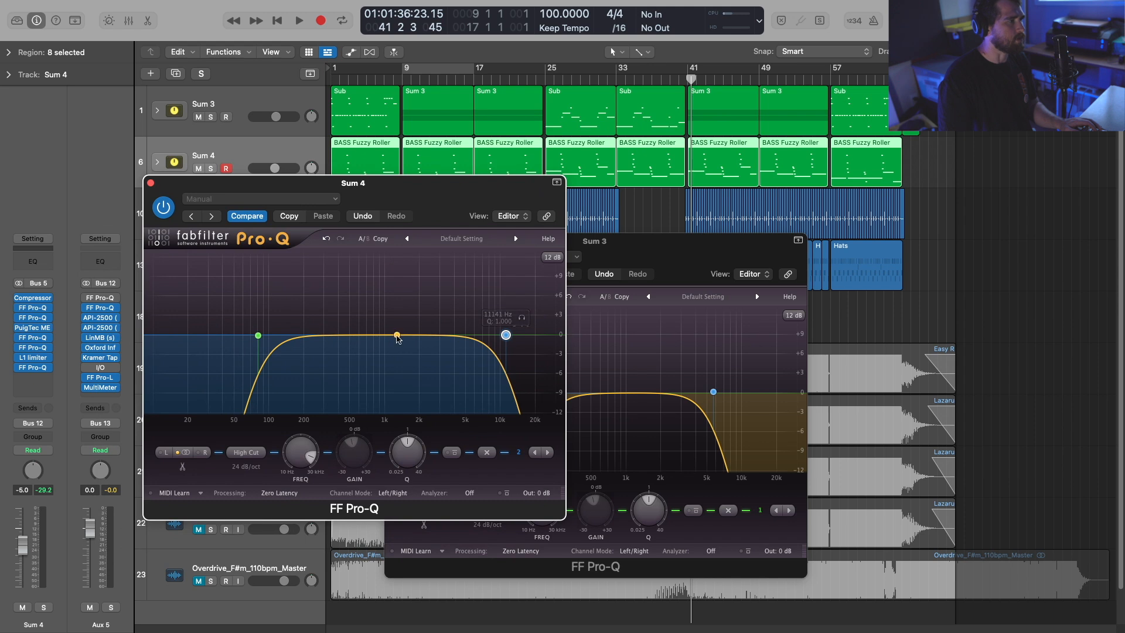
Step: Pull a broad bell dip just below 1 kHz in Sum 4's EQ and arrange the Sum 3 and Sum 4 plug-in windows for comparison
drag(397, 337, 375, 382)
drag(424, 196, 649, 404)
drag(697, 271, 549, 147)
drag(681, 421, 1013, 254)
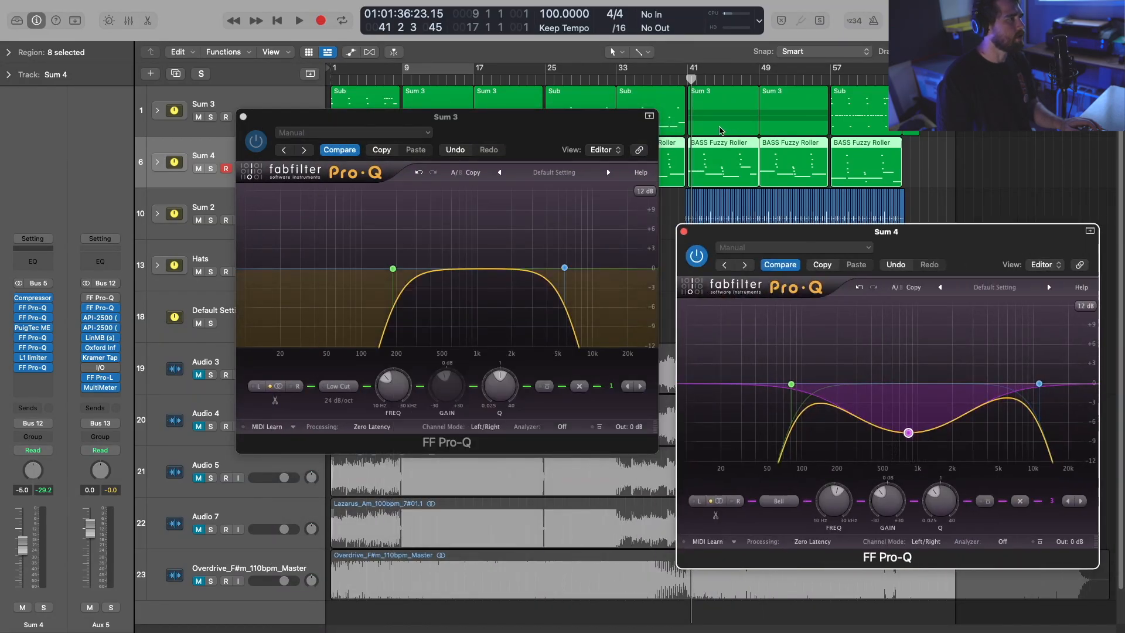
drag(537, 129, 661, 225)
Step: Insert FF Pro-Q after the L1 limiter on Sum 2 and add a bell cut of about -6 dB at about 99 Hz
click(231, 285)
key(Up)
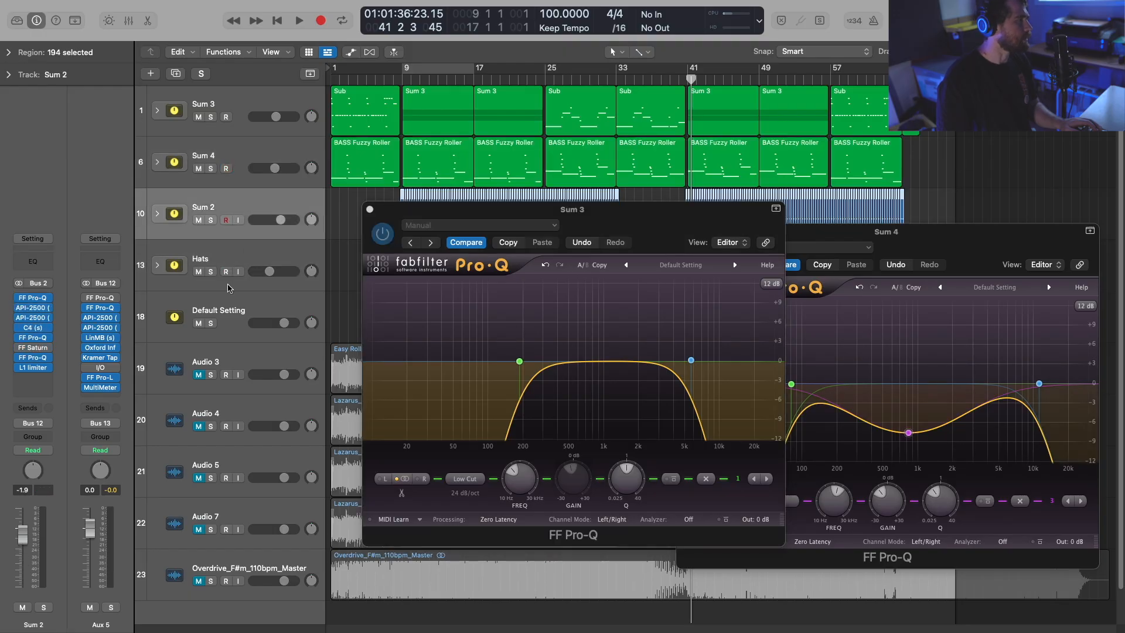
click(12, 390)
mouse_move(45, 401)
click(120, 409)
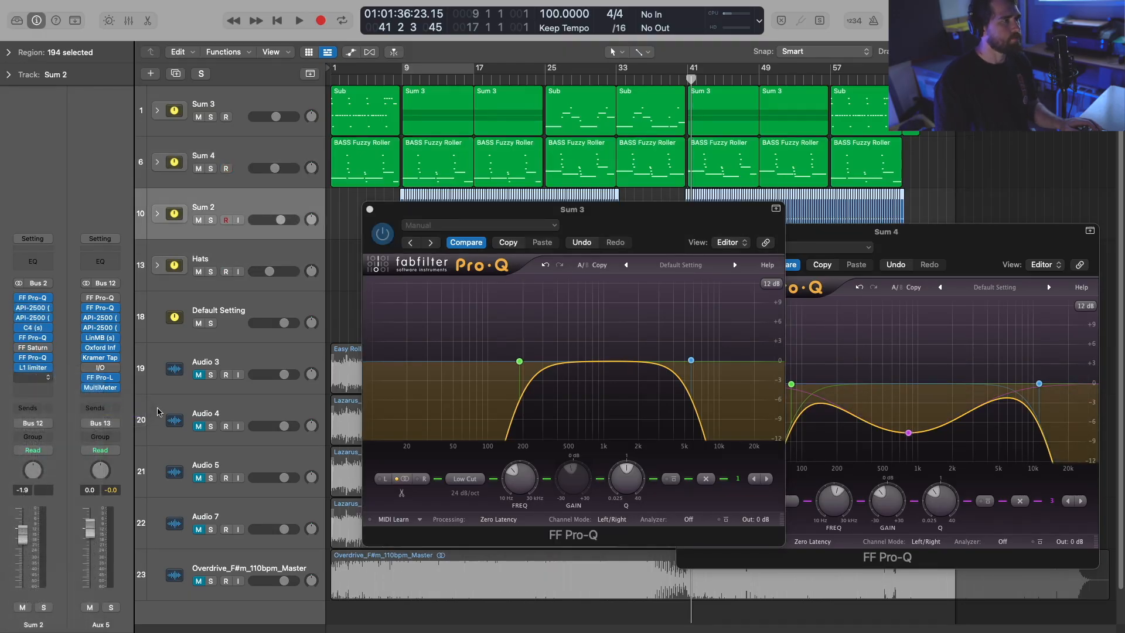
drag(441, 304, 481, 345)
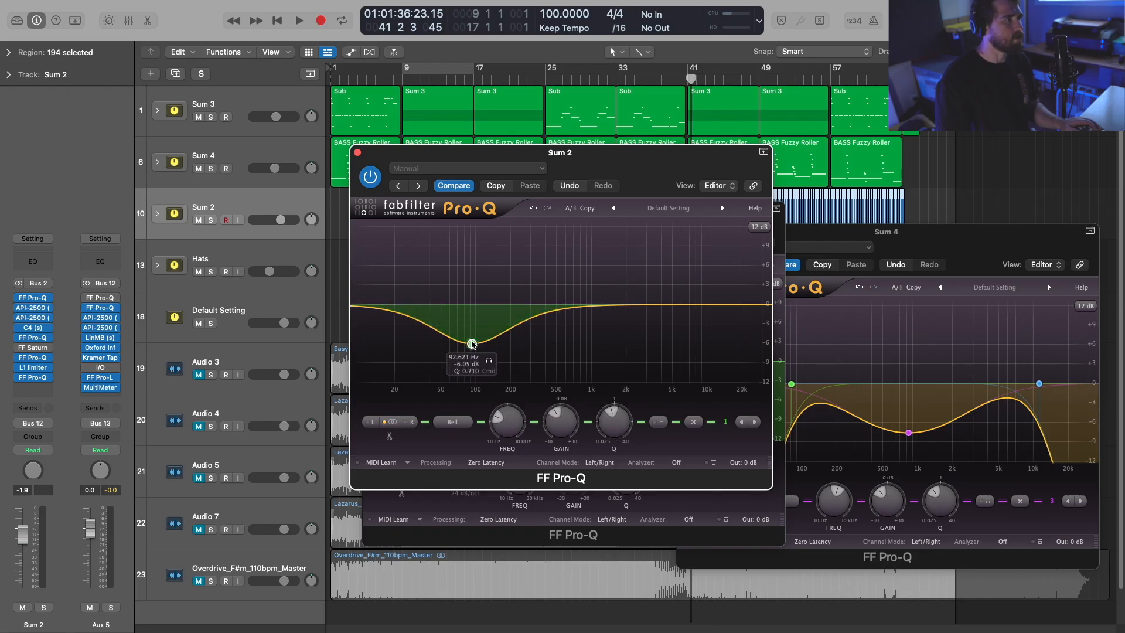
drag(650, 173, 491, 168)
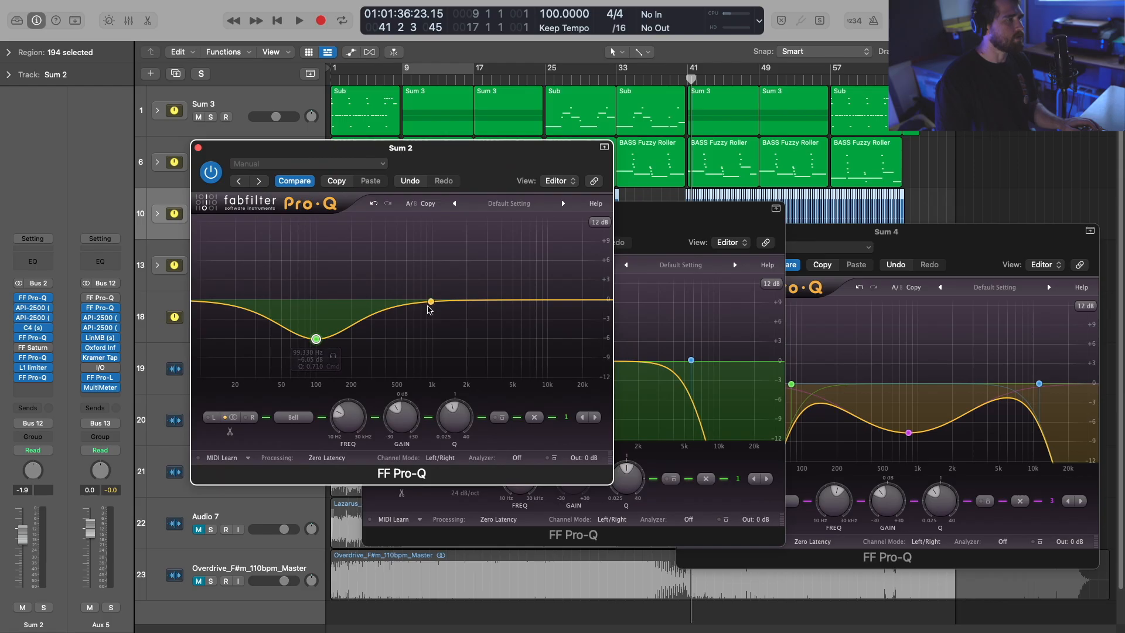
Step: Shape Sum 2's EQ with a -6.4 dB dip near 1.9 kHz, a +5.6 dB bell near 274 Hz and boosts at both spectrum ends
drag(429, 308, 469, 343)
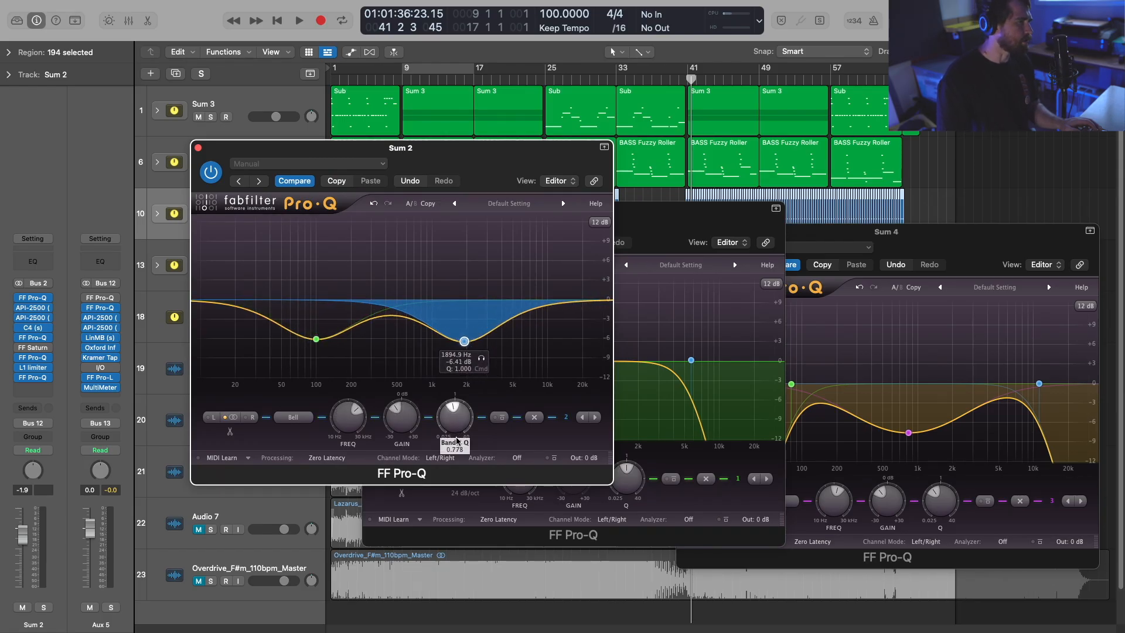
mouse_move(580, 300)
mouse_down()
mouse_move(583, 281)
mouse_move(571, 284)
mouse_up()
drag(391, 319, 363, 263)
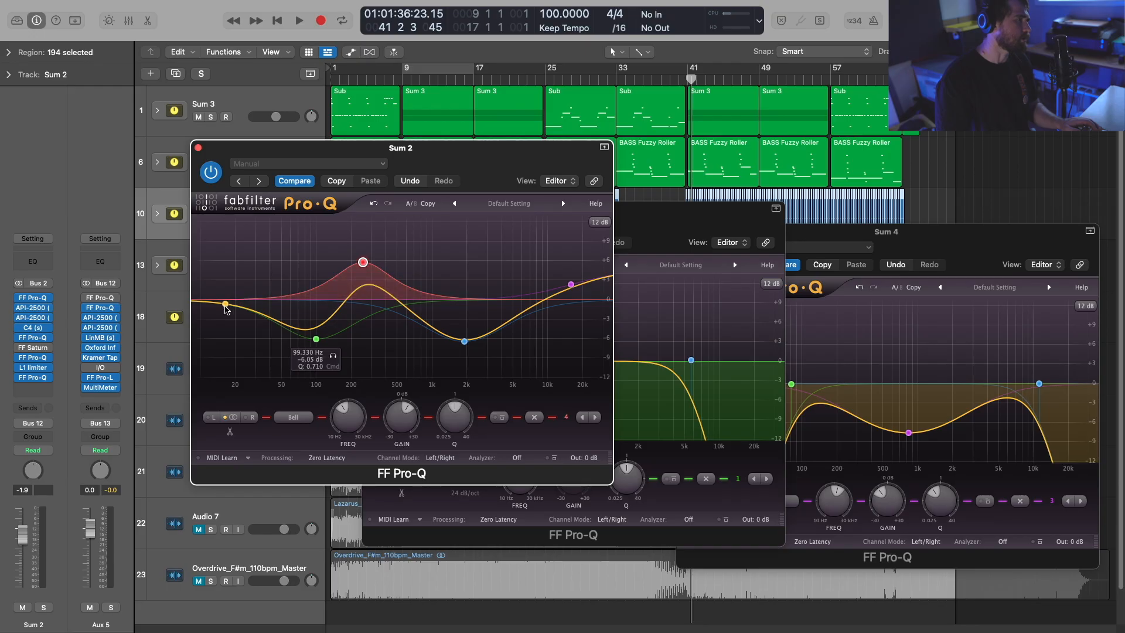
drag(226, 305, 234, 267)
drag(455, 171, 497, 192)
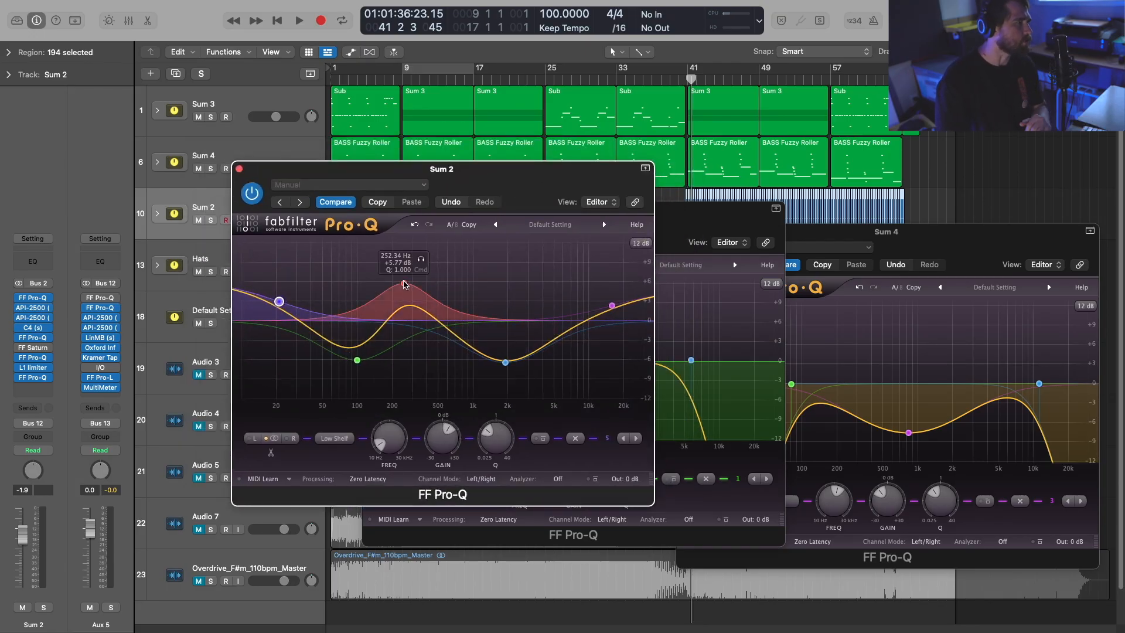
drag(404, 284, 408, 285)
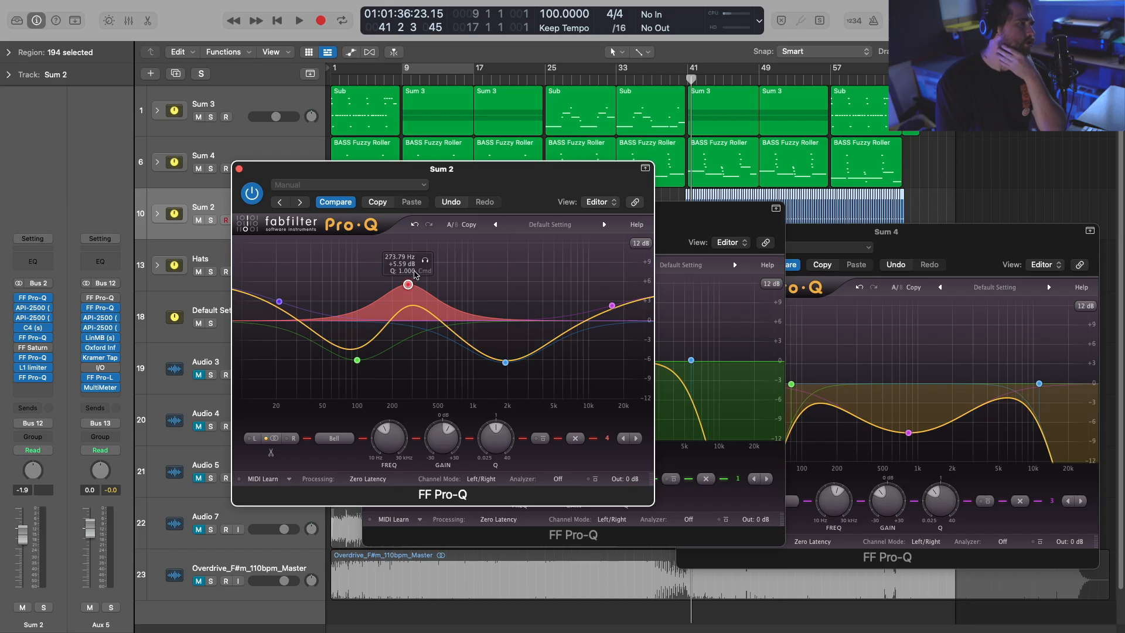
Step: Insert FF Pro-Q at the end of the Hats channel's plug-in chain and place its window beside Sum 2's EQ
drag(502, 173, 761, 185)
click(262, 258)
click(33, 377)
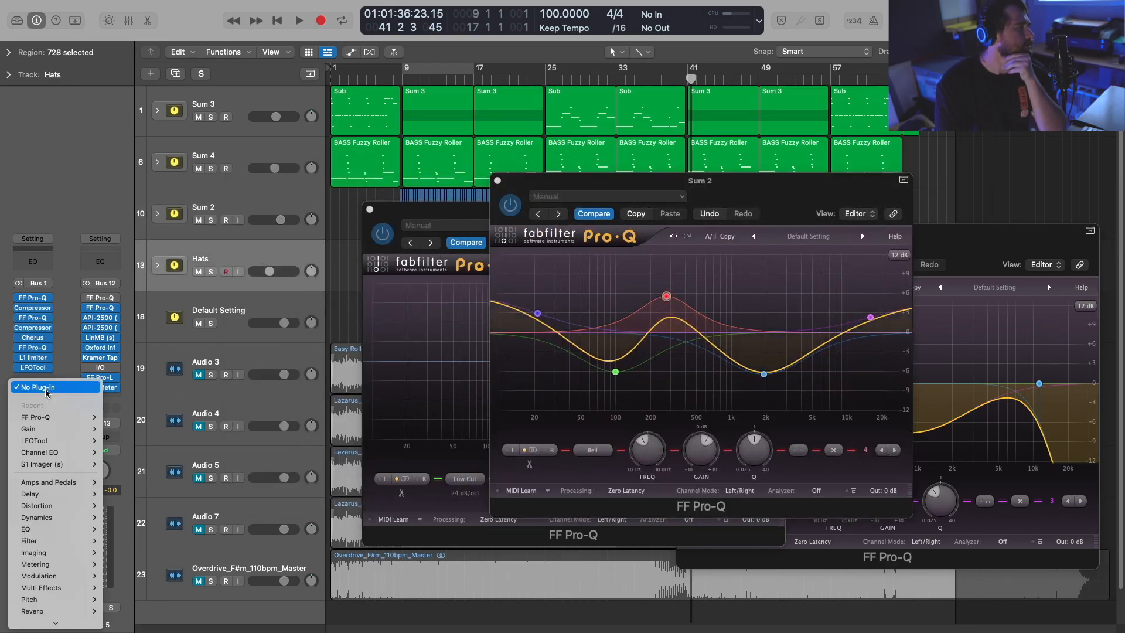
mouse_move(71, 417)
click(112, 419)
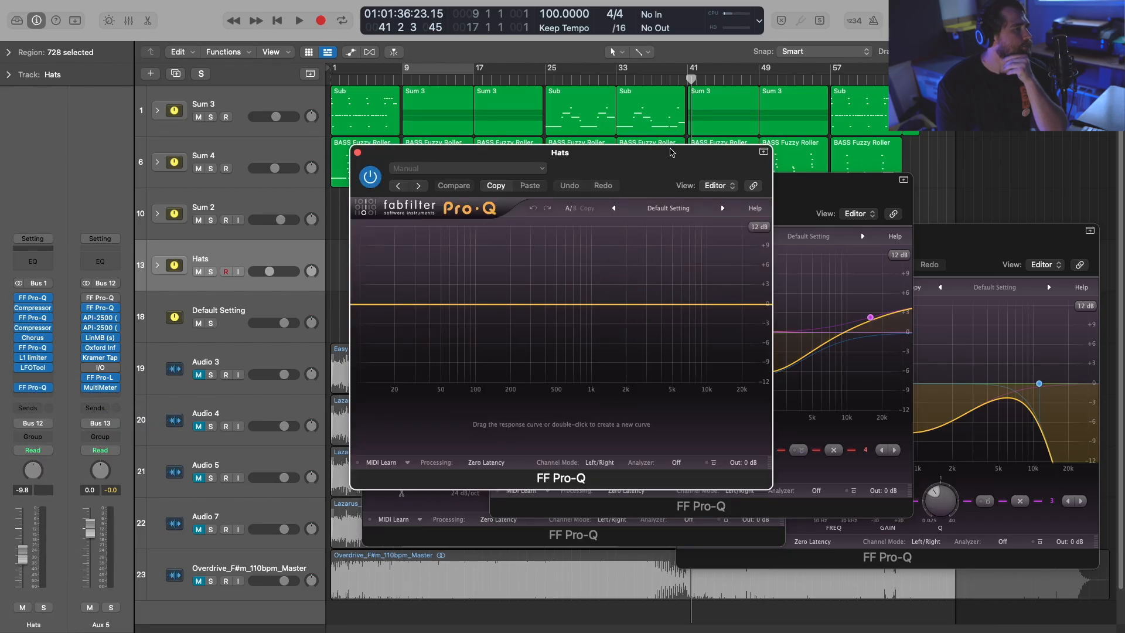
drag(671, 187, 368, 219)
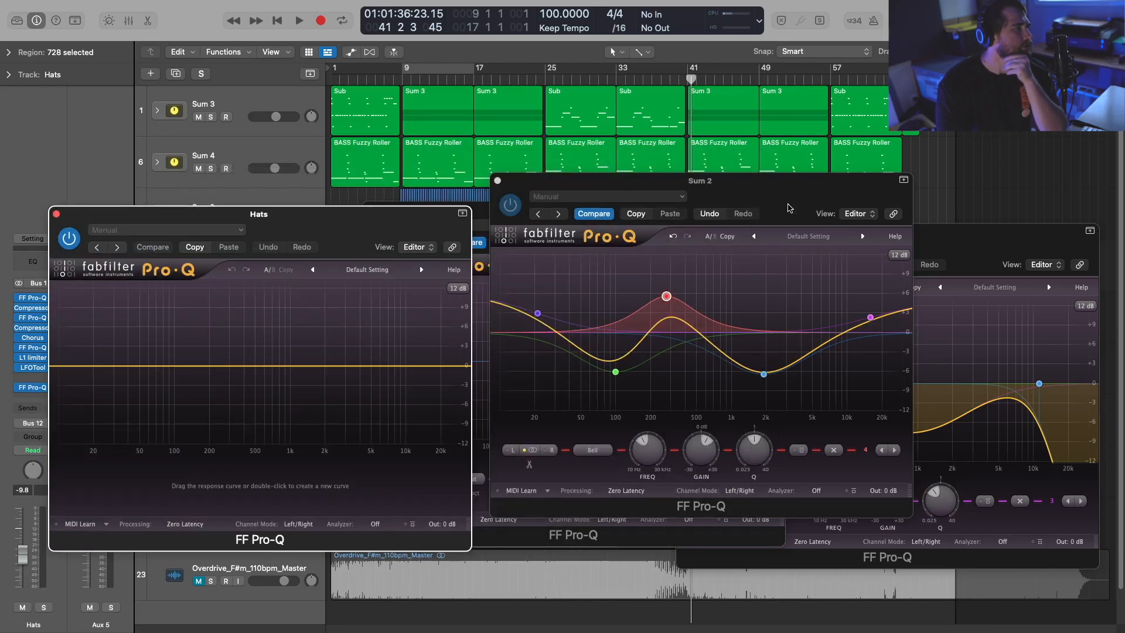
click(846, 213)
click(846, 213)
drag(792, 187, 651, 136)
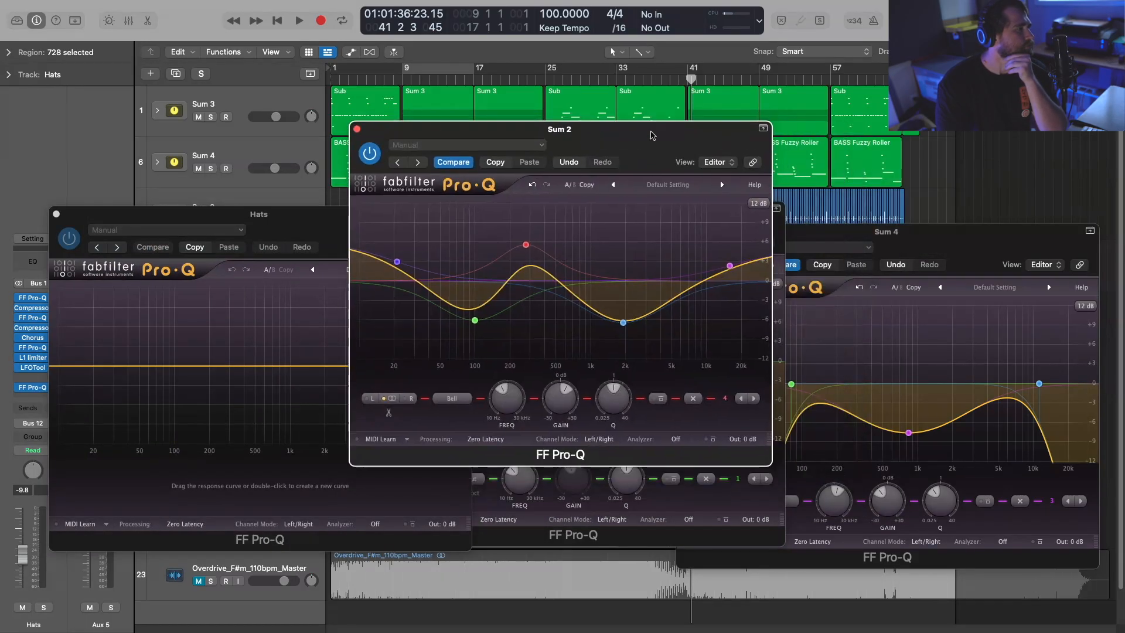
drag(303, 212, 265, 193)
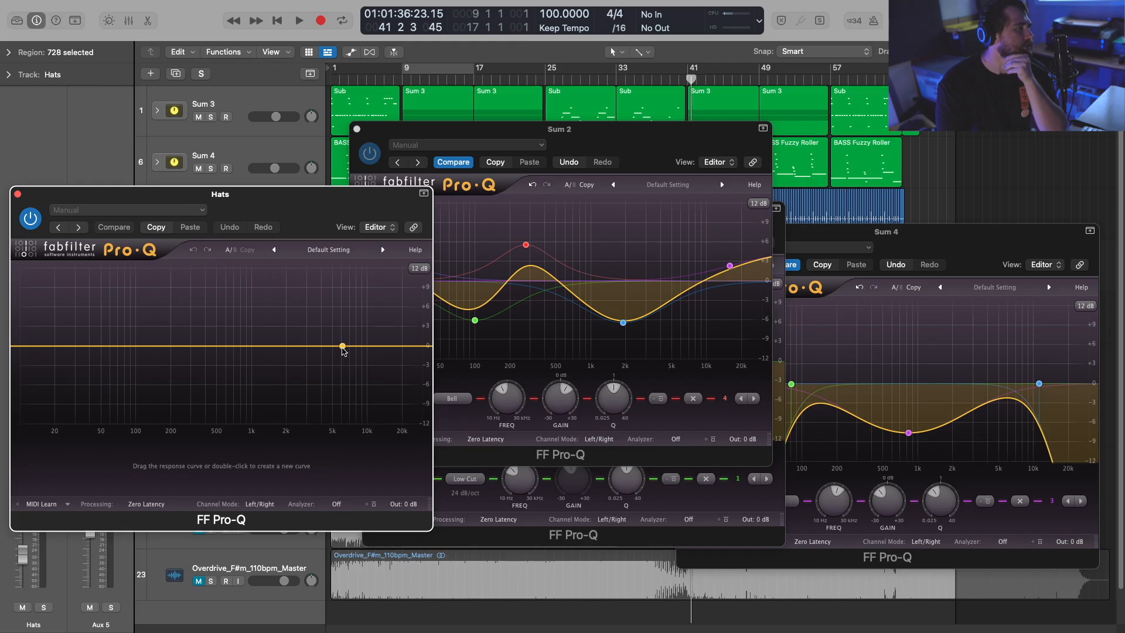
Step: Add bell boosts at about 13 kHz and just above 1 kHz in the Hats FF Pro-Q, moving the window aside
drag(344, 350, 379, 320)
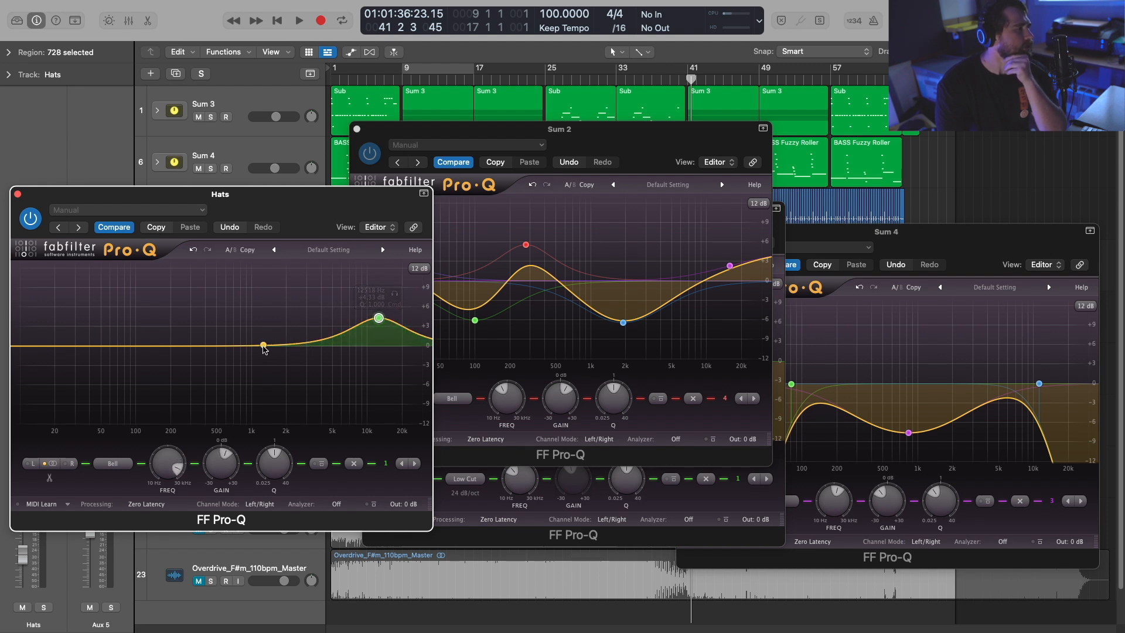
drag(264, 345, 258, 317)
drag(295, 211, 687, 238)
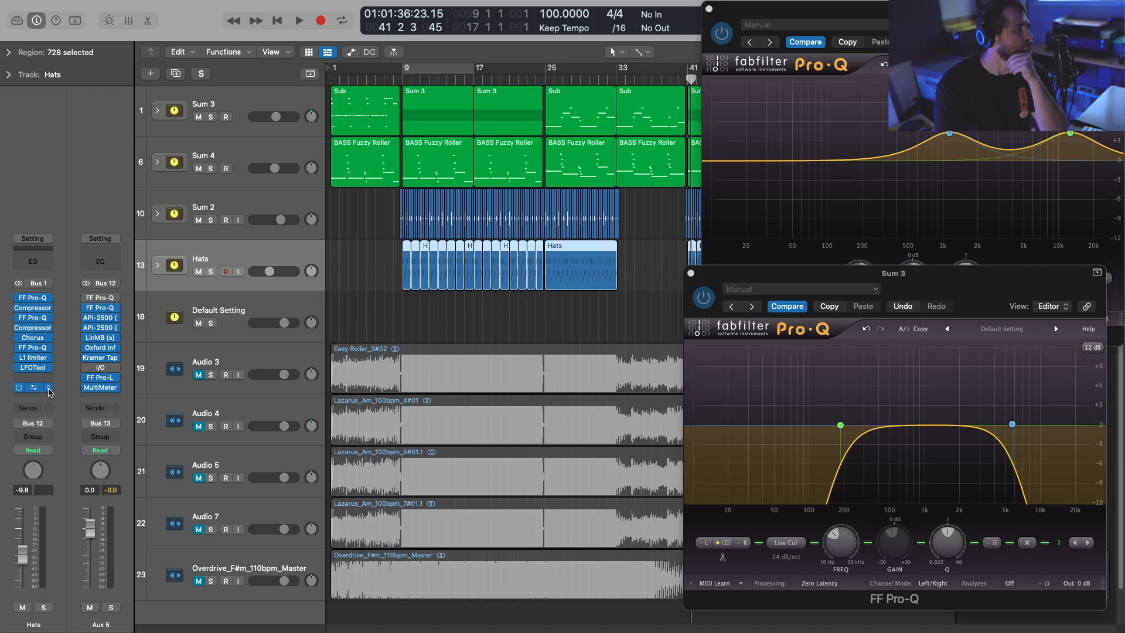
Step: Remove the newly added last FF Pro-Q from the Hats, Sum 2, Sum 4 and Sum 3 channels
click(49, 388)
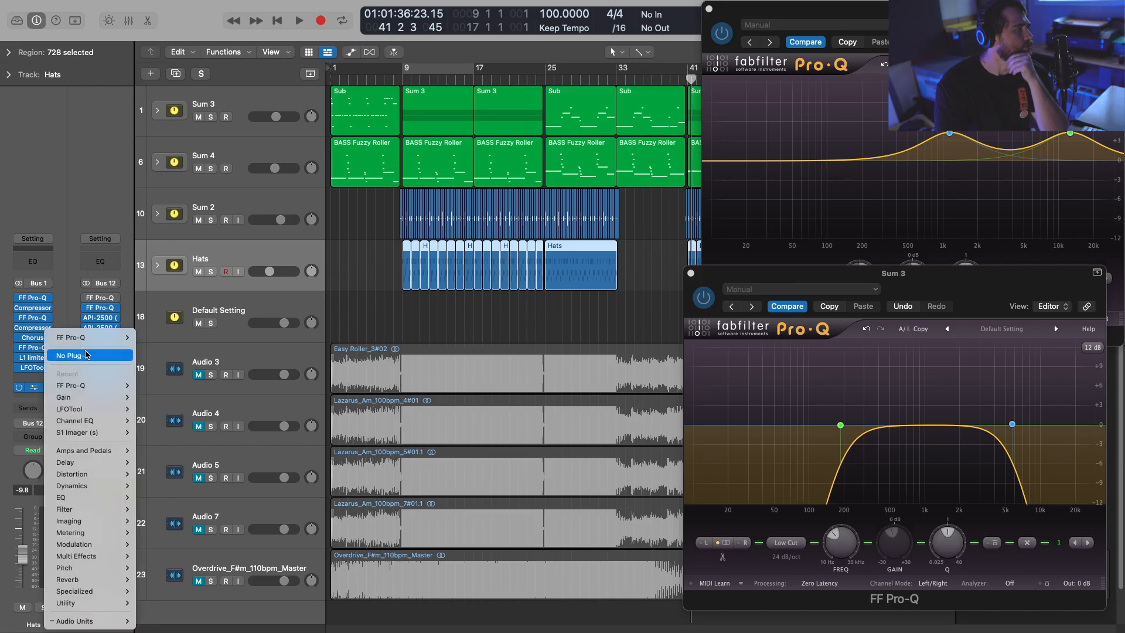
click(87, 354)
click(238, 217)
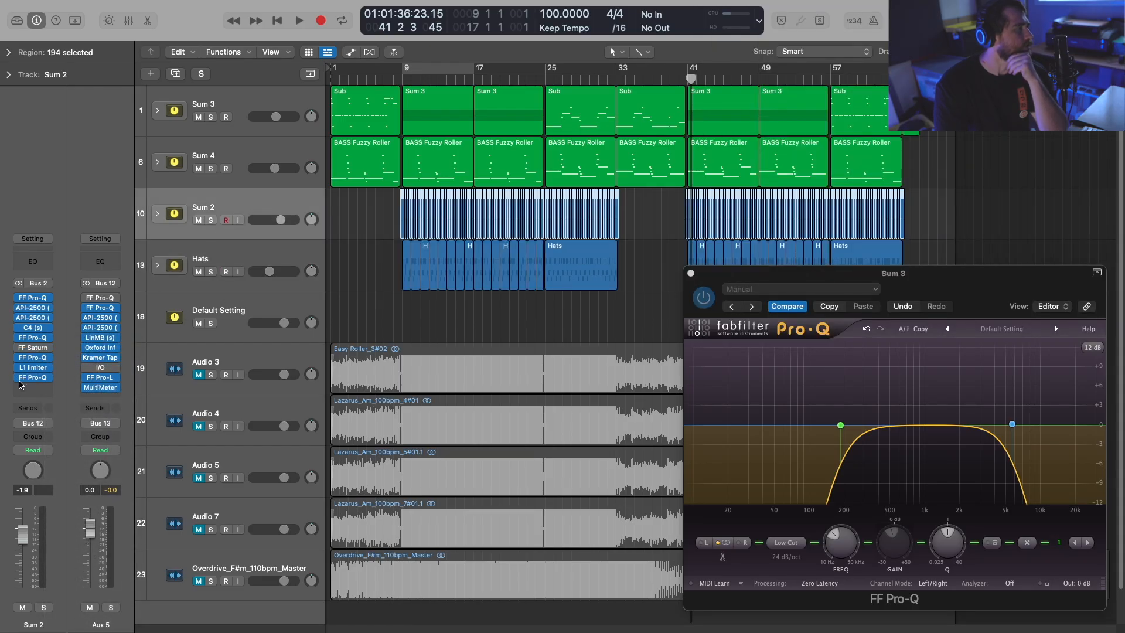
click(49, 378)
click(79, 354)
key(Up)
click(50, 371)
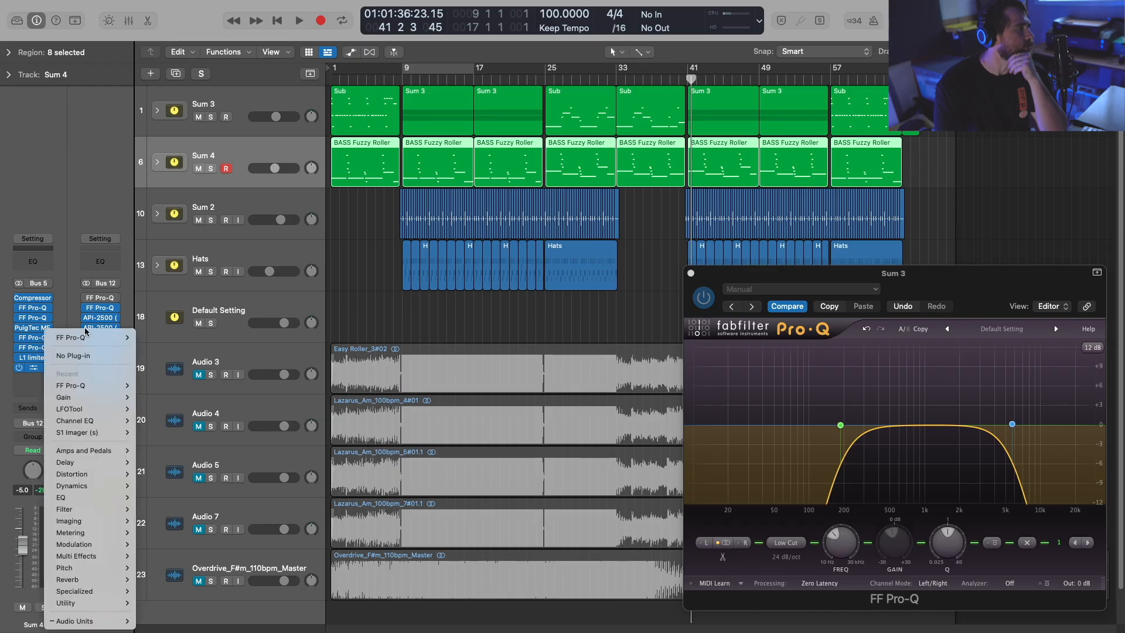
click(247, 104)
click(247, 104)
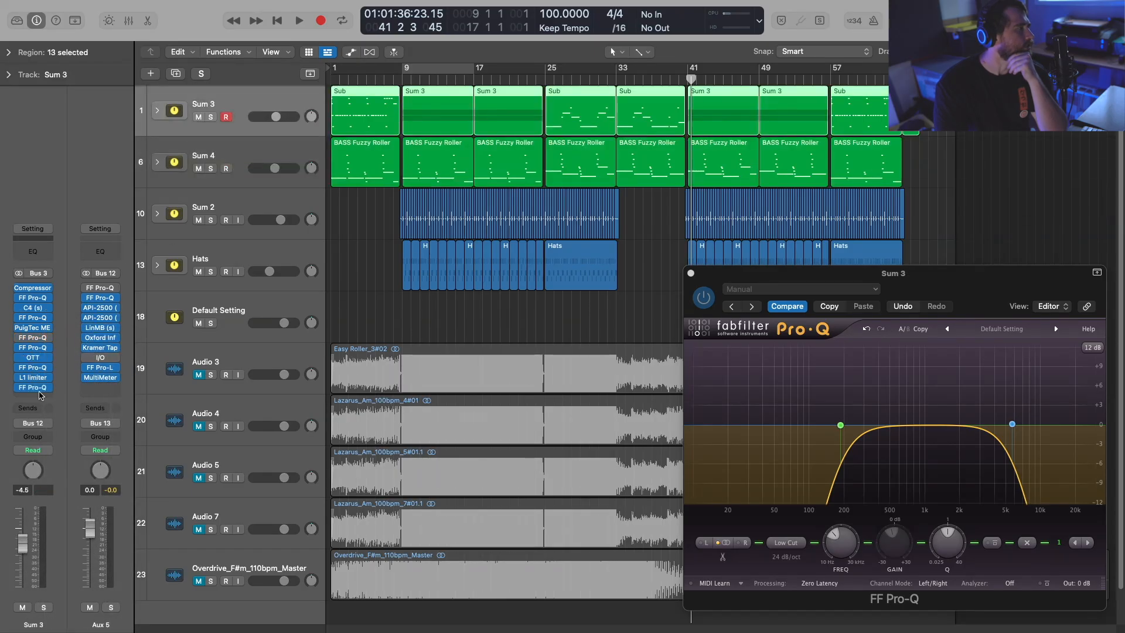
click(48, 388)
click(73, 357)
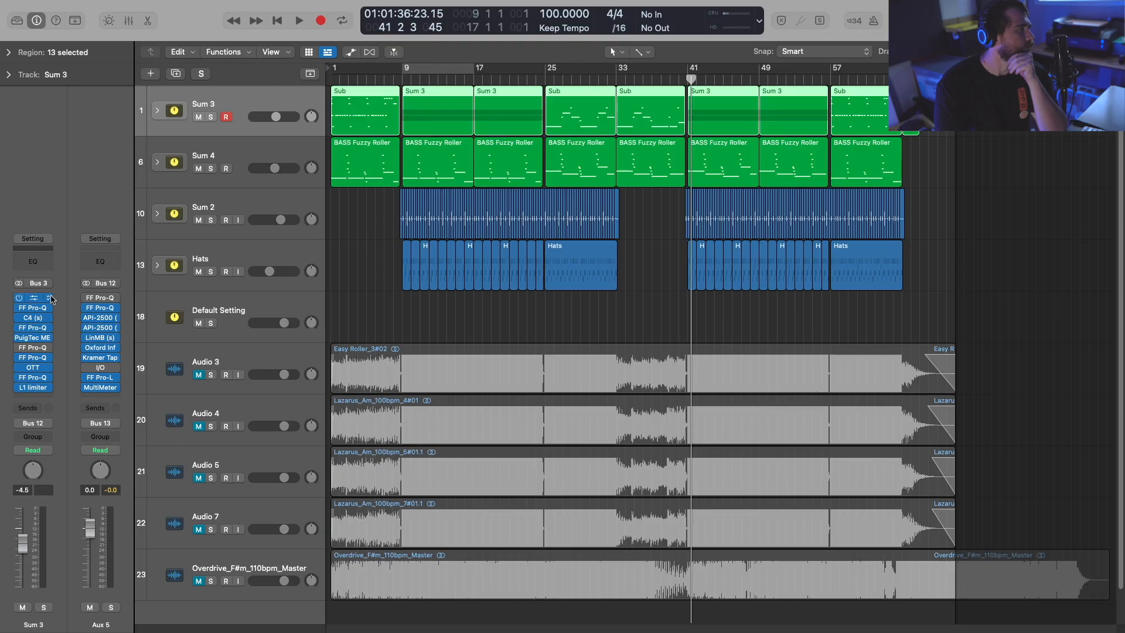
Step: View Sum 3's Compressor, and play the section from bar 9 with Sum 3 unsoloed to hear Sum 4 alone
click(32, 298)
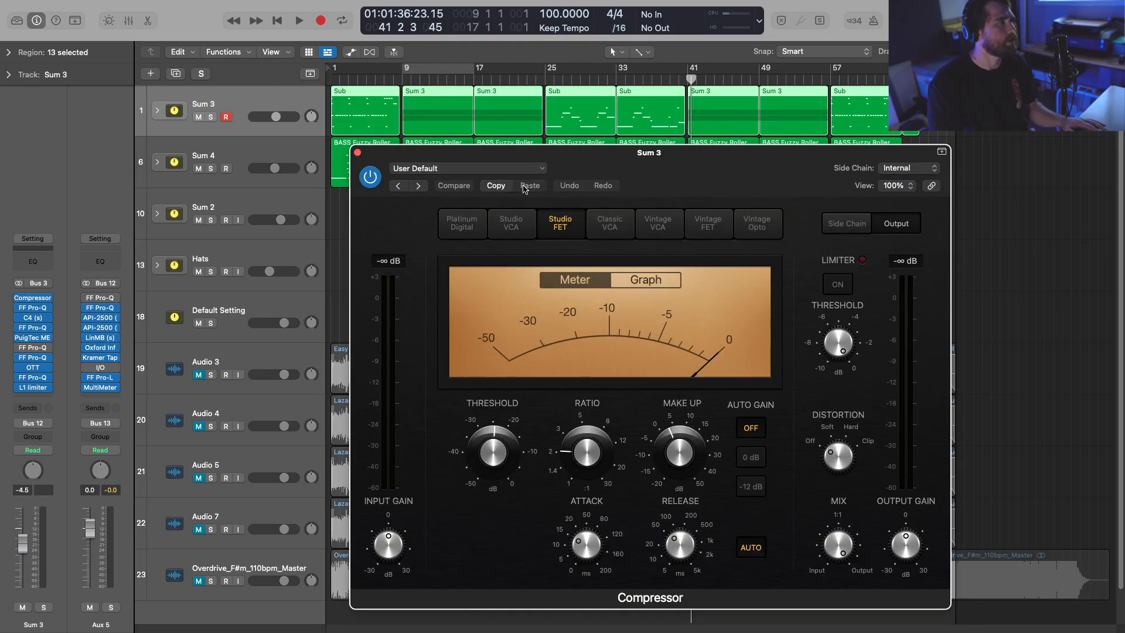
click(401, 81)
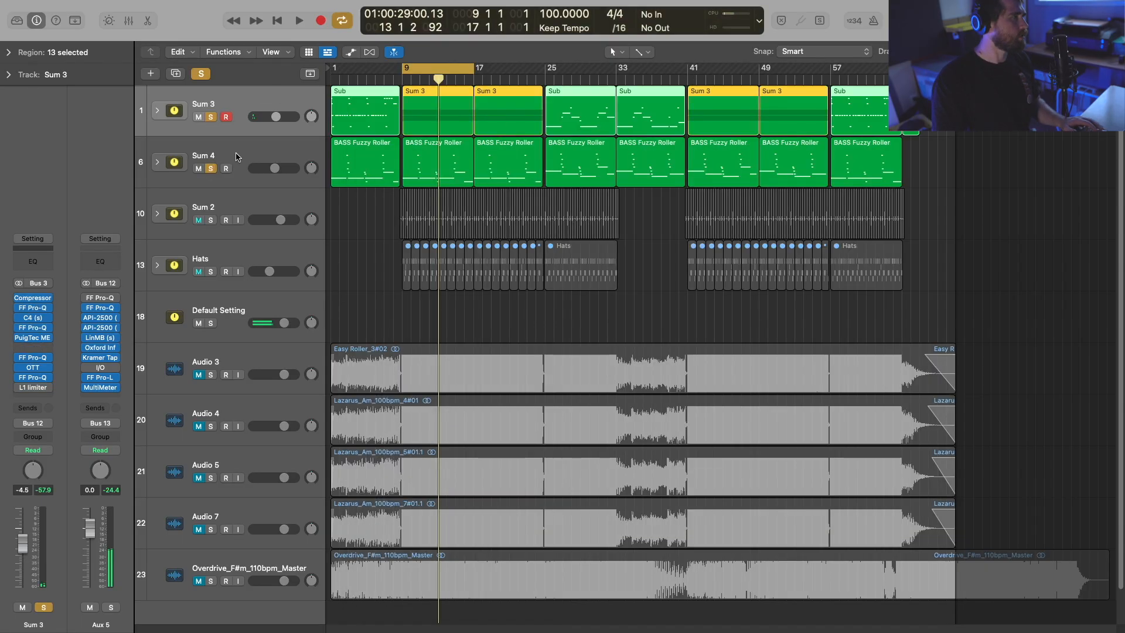
key(space)
click(236, 157)
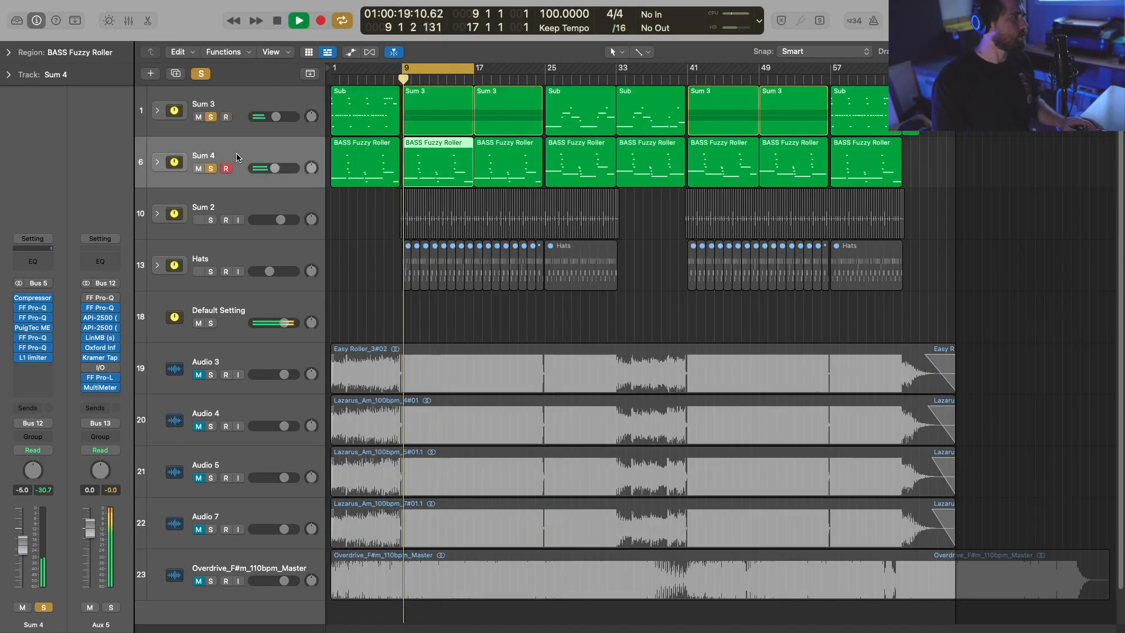
click(211, 117)
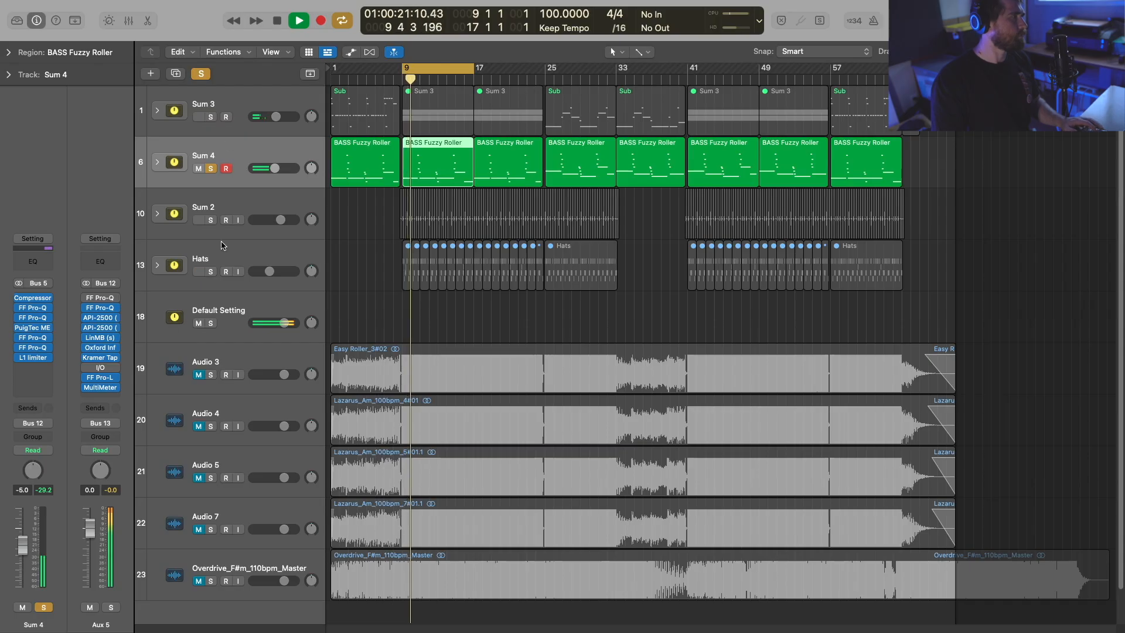
Step: Open Sum 4's last FF Pro-Q, replay the section from bar 9 and select the EQ's low bands to examine its curve
key(space)
click(33, 348)
key(space)
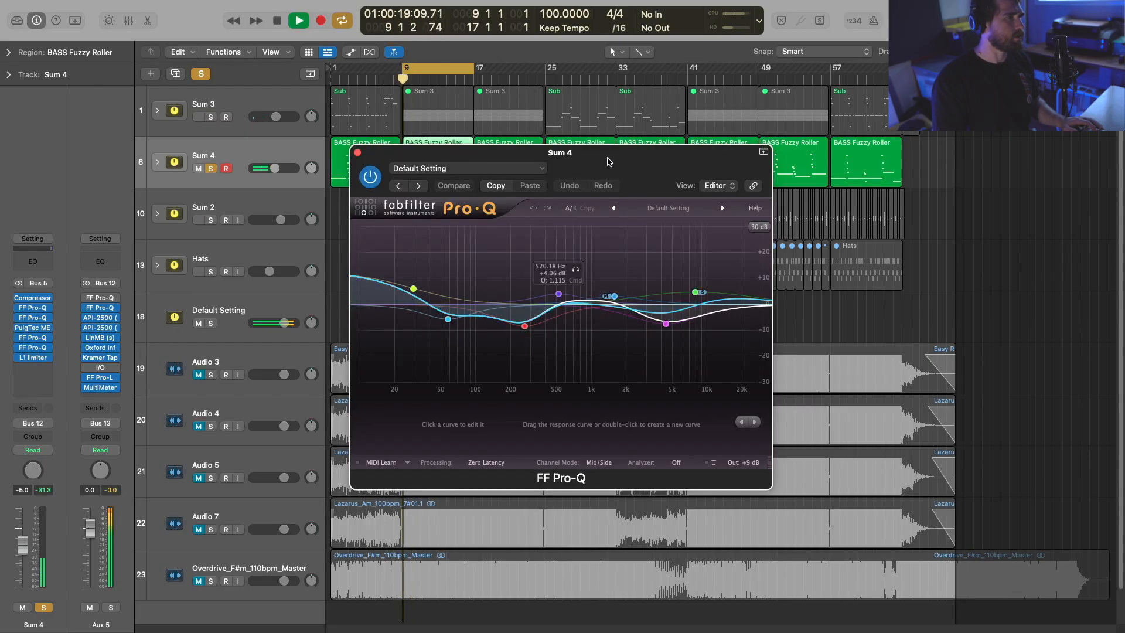
drag(701, 151, 745, 180)
key(space)
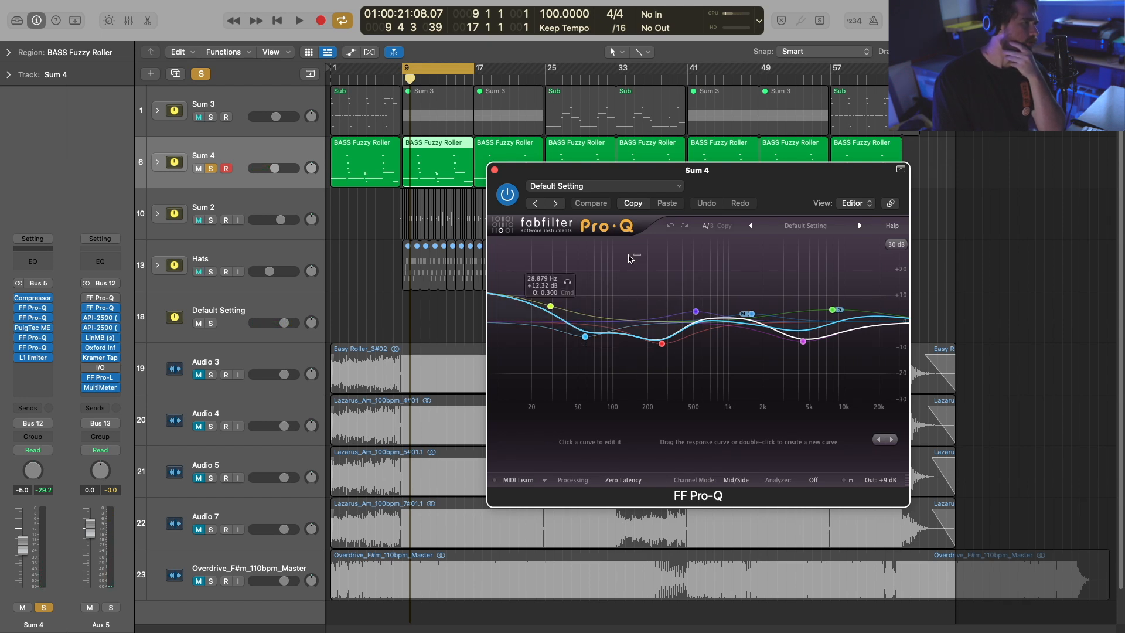
mouse_move(639, 254)
mouse_down()
mouse_move(720, 343)
mouse_move(592, 345)
mouse_move(674, 381)
mouse_move(562, 240)
mouse_move(573, 225)
mouse_up()
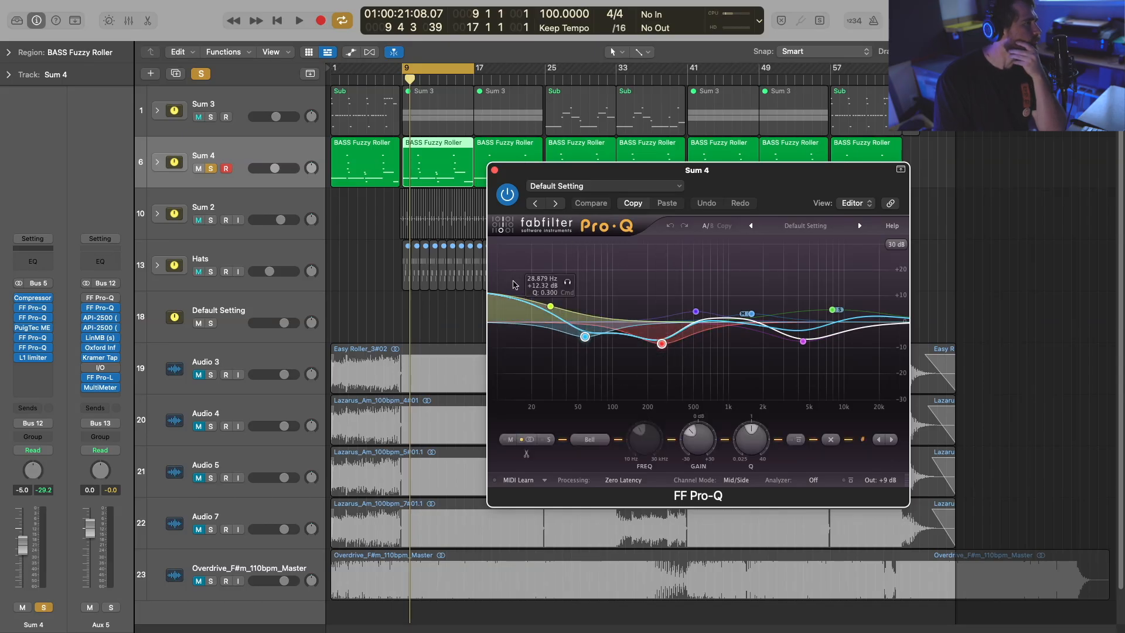
Step: Play from bar 9 with Sum 2 soloed alongside Sum 4, and place Sum 2's last FF Pro-Q beside Sum 4's EQ
click(227, 198)
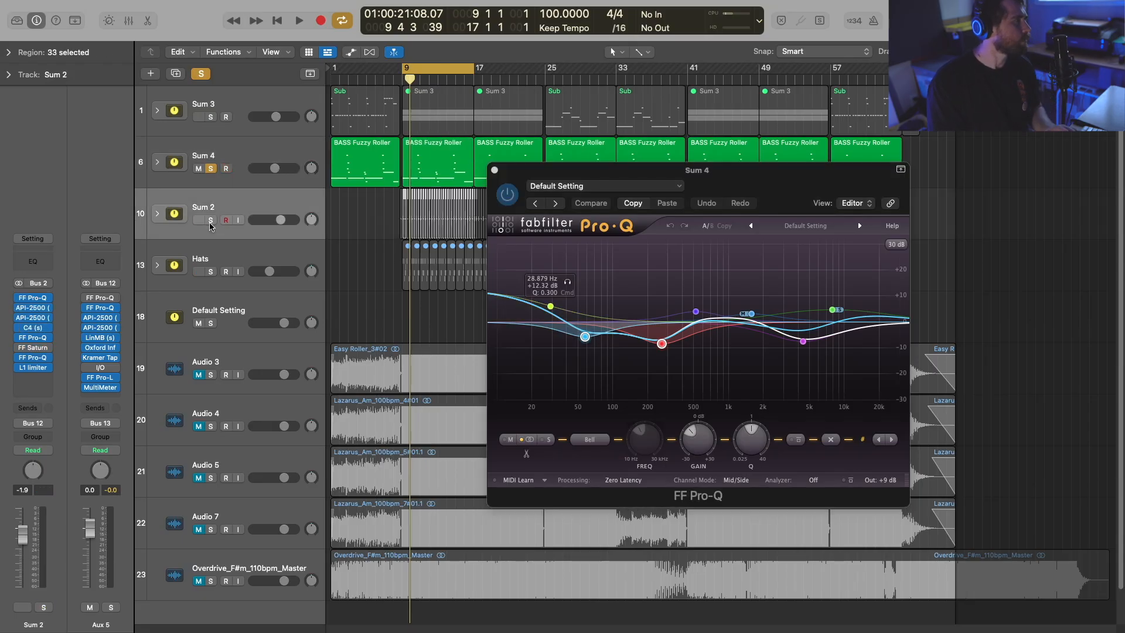
key(space)
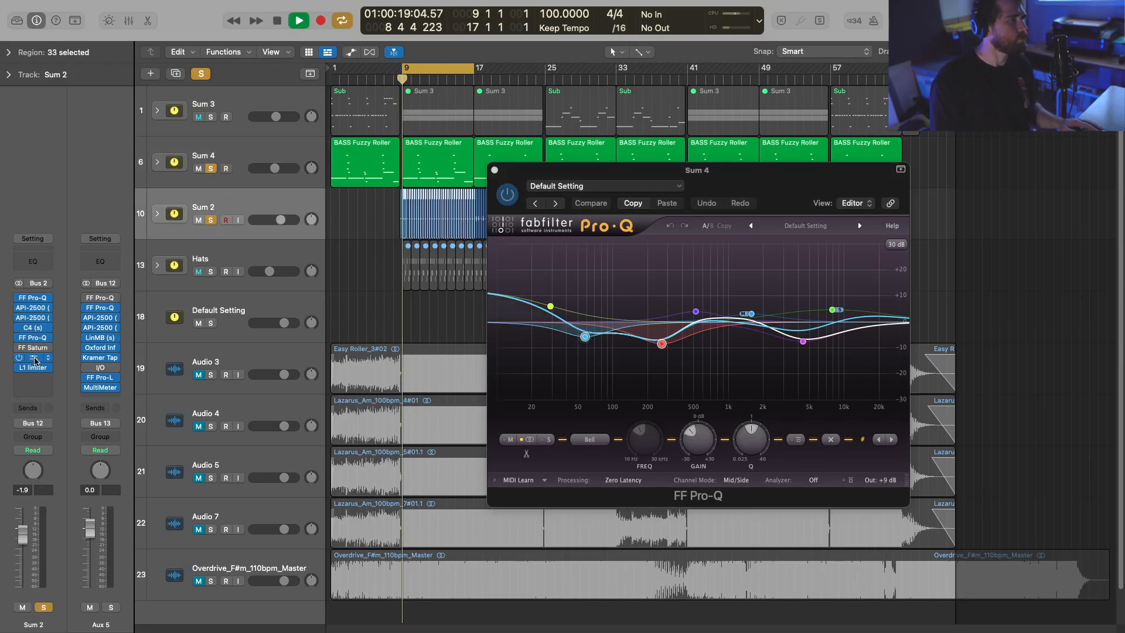
click(34, 358)
drag(469, 152, 143, 176)
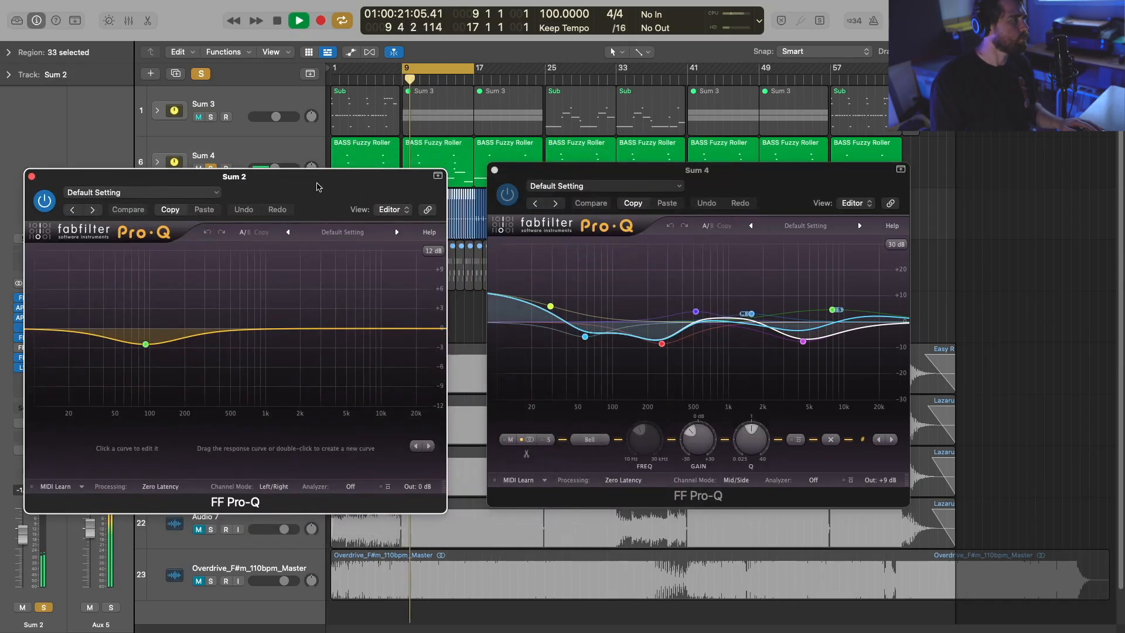
Step: Shift the bell cut in Sum 2's FF Pro-Q to about 40 Hz, close both EQ windows and stop playback
drag(163, 361, 121, 373)
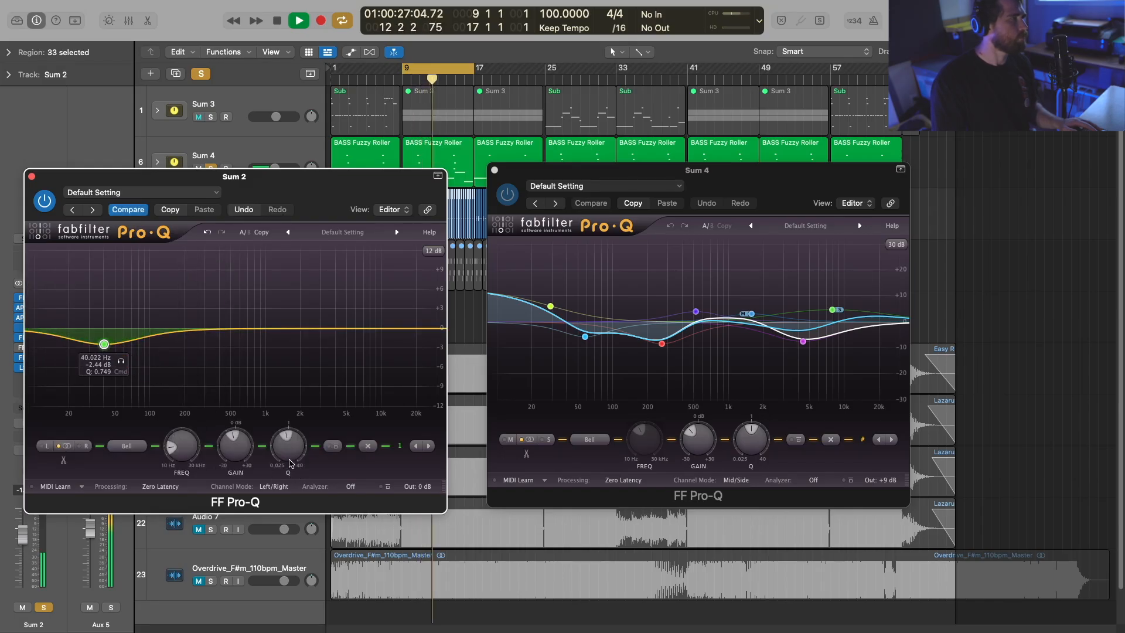
drag(88, 176, 419, 207)
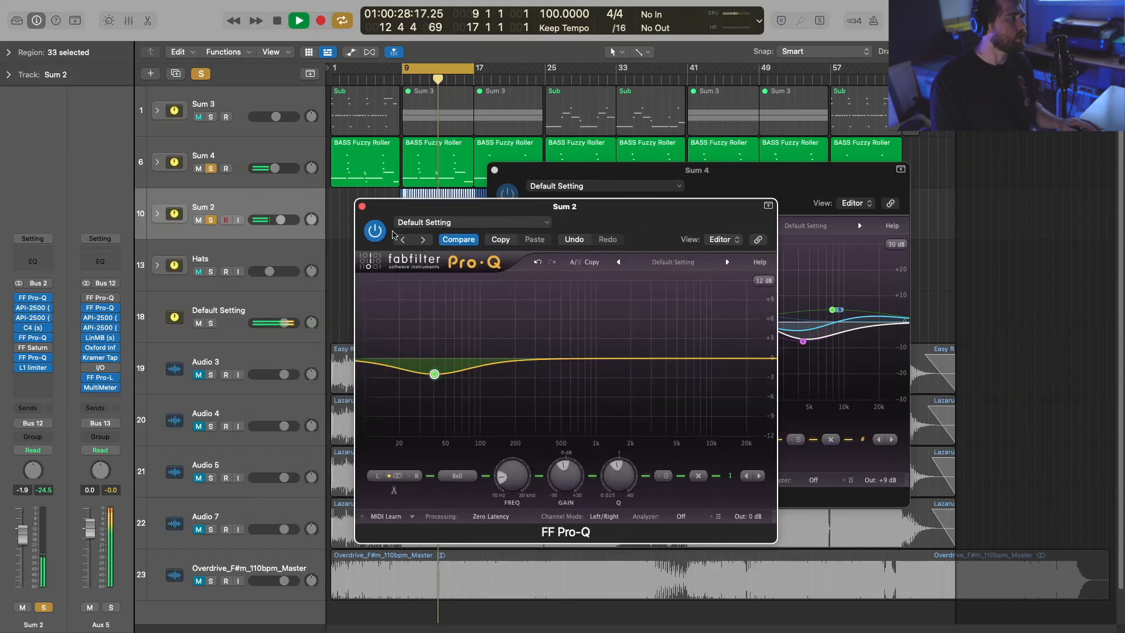
click(362, 205)
click(495, 170)
key(space)
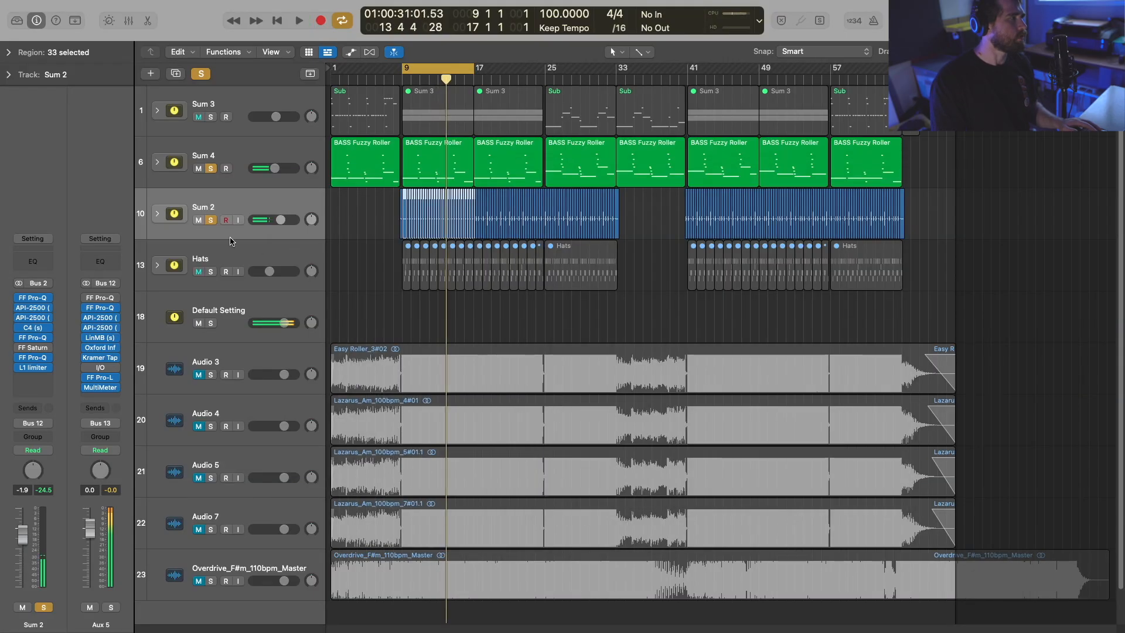
Step: Select the Hats track and clear the solos on Sum 2, Hats and Sum 4
click(211, 220)
click(211, 272)
click(229, 251)
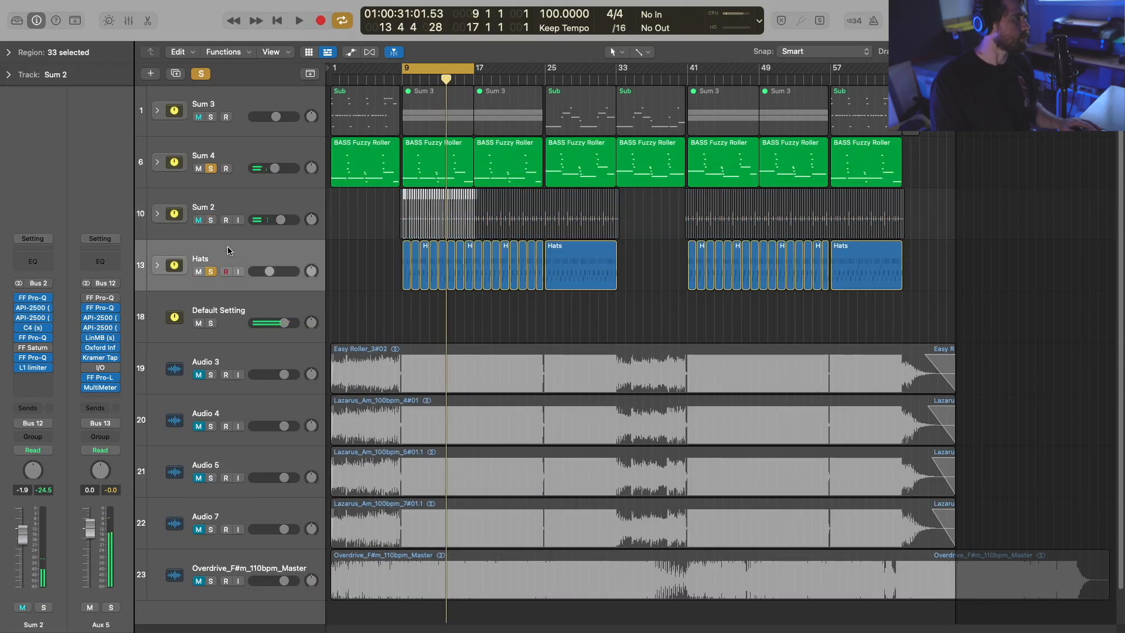
click(211, 272)
click(211, 169)
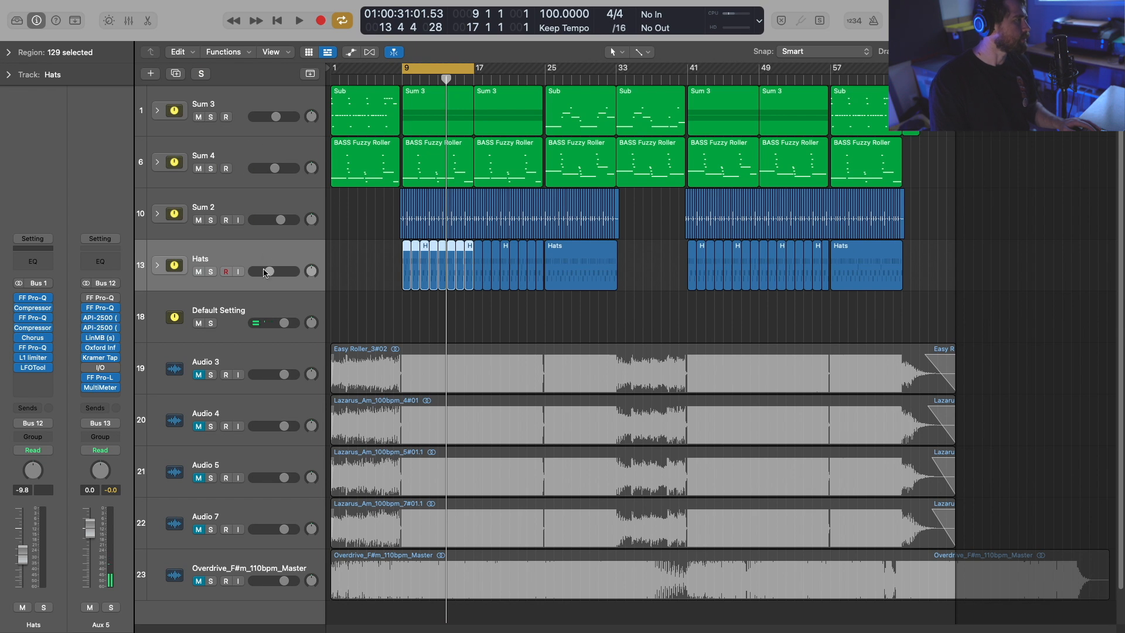
Step: Open the second FF Pro-Q on the Default Setting bus (Aux 5) and examine its low-cut band
click(241, 319)
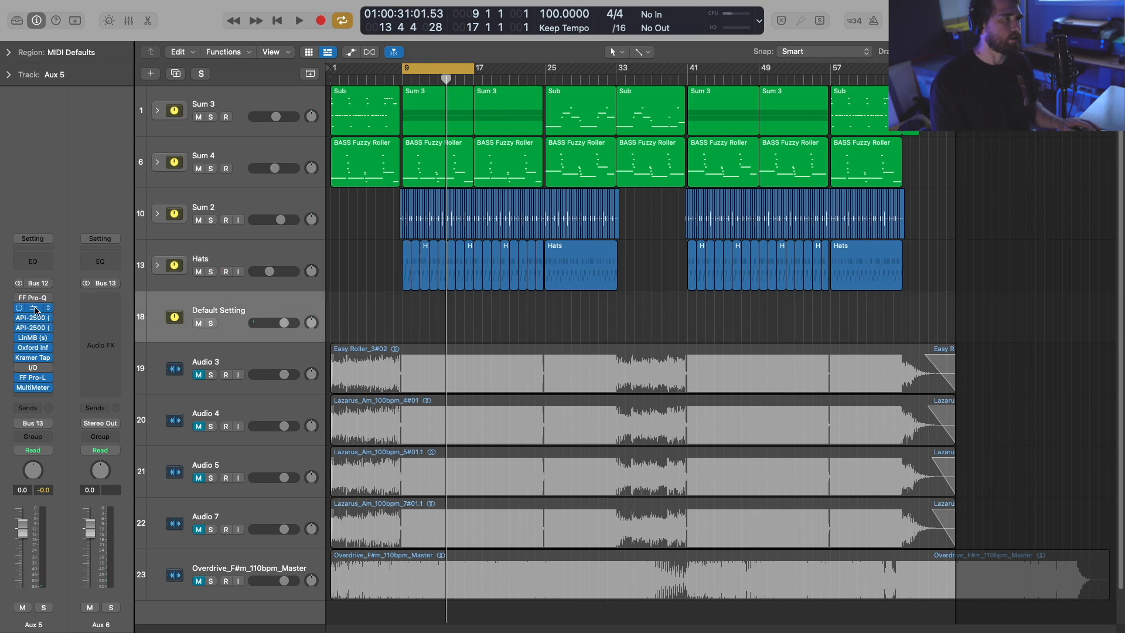
click(35, 308)
drag(595, 172, 830, 155)
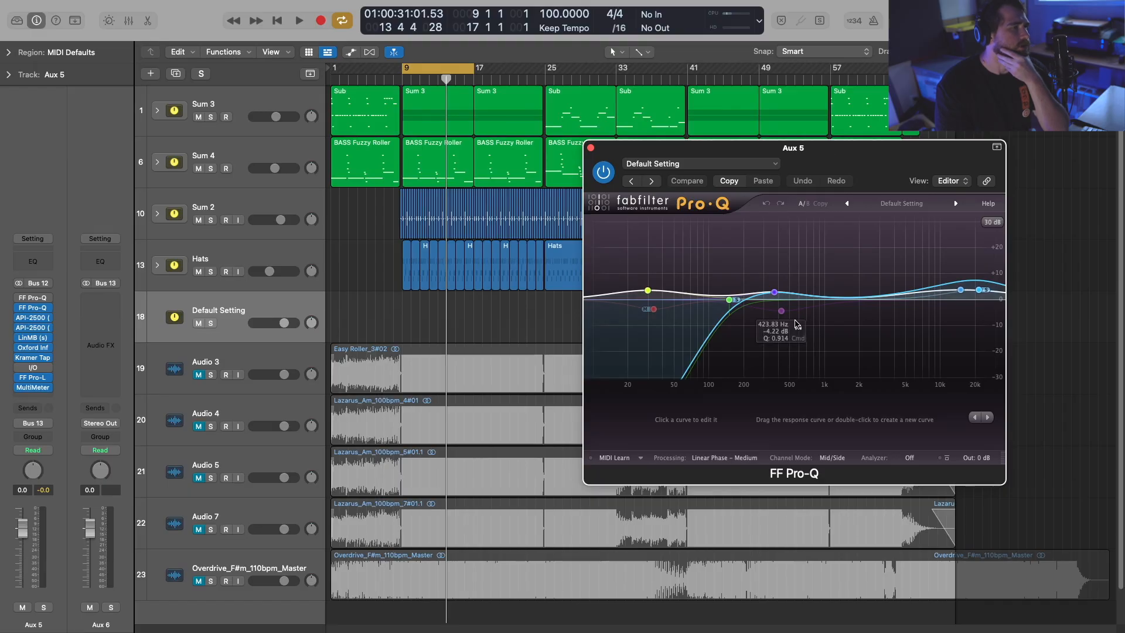
click(729, 302)
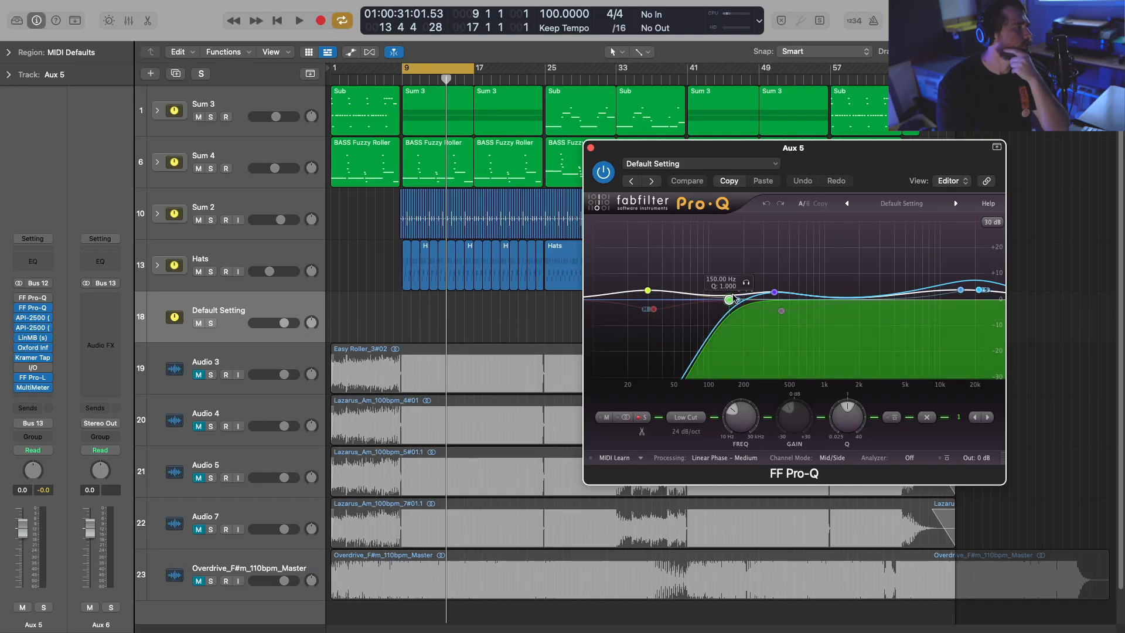
Step: Open both API-2500 compressors on Aux 5, close the FF Pro-Q window and arrange the compressors side by side
click(32, 317)
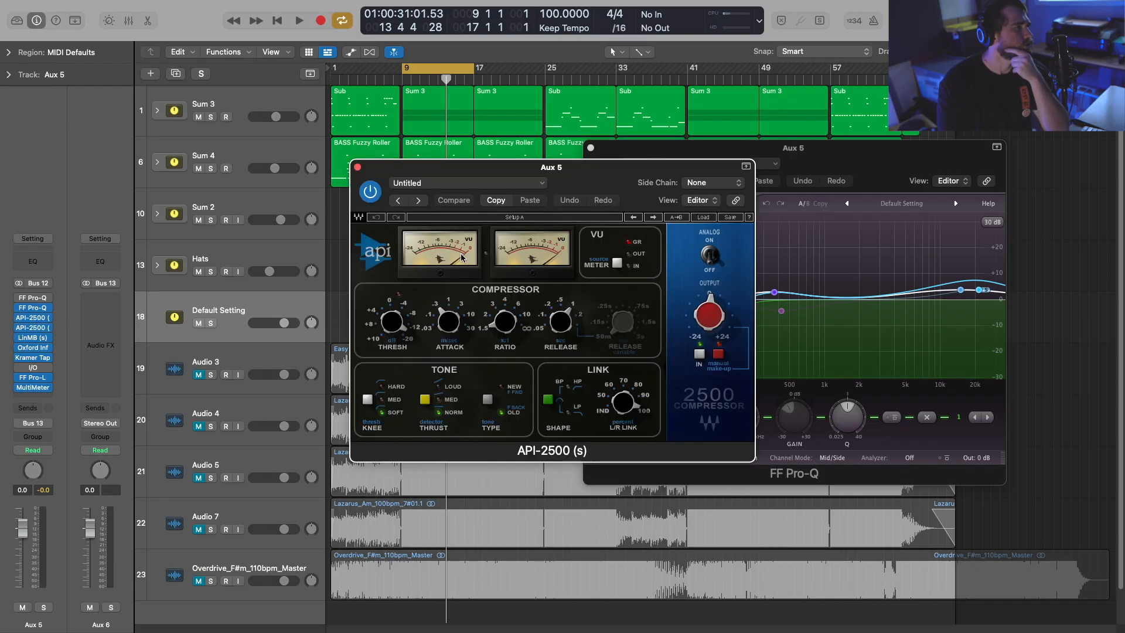
click(33, 328)
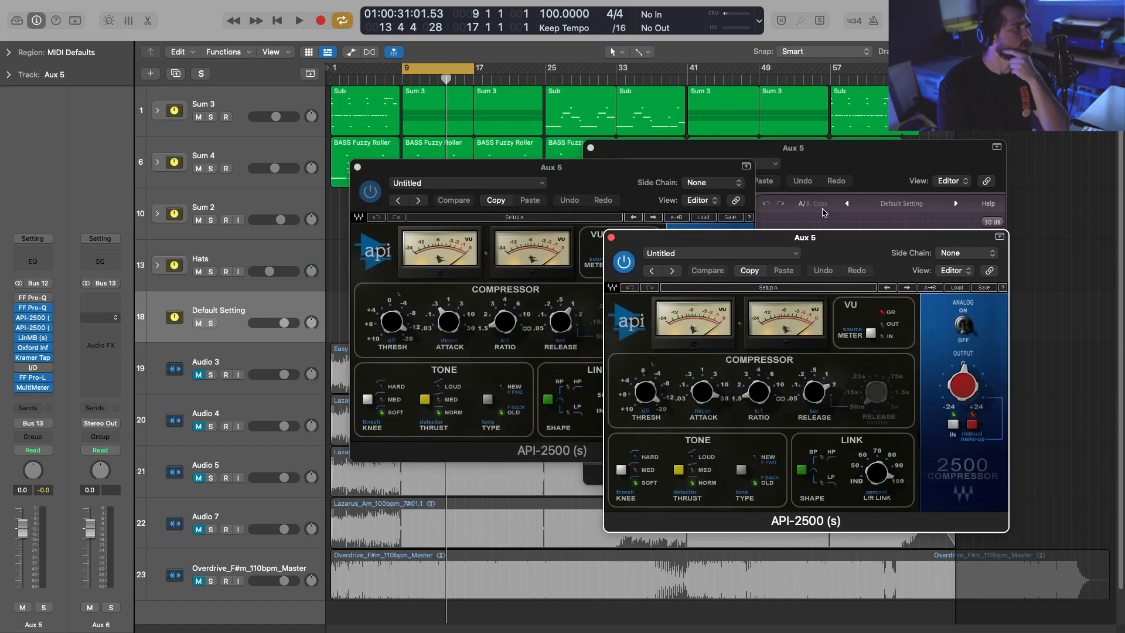
click(823, 150)
click(590, 147)
drag(616, 184, 462, 254)
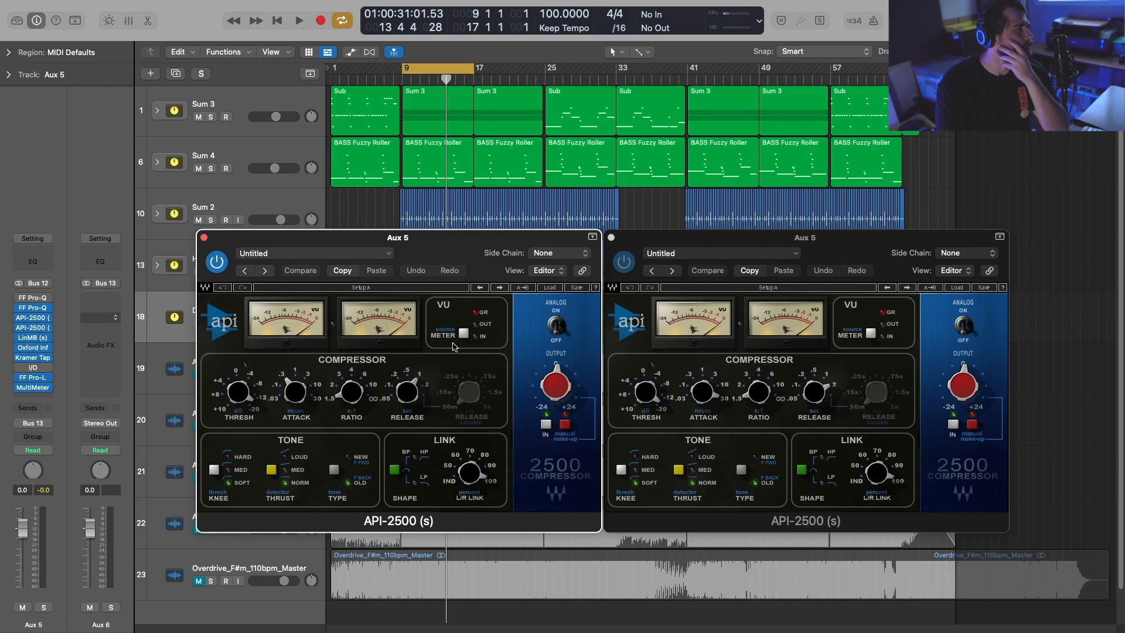
drag(430, 252, 388, 99)
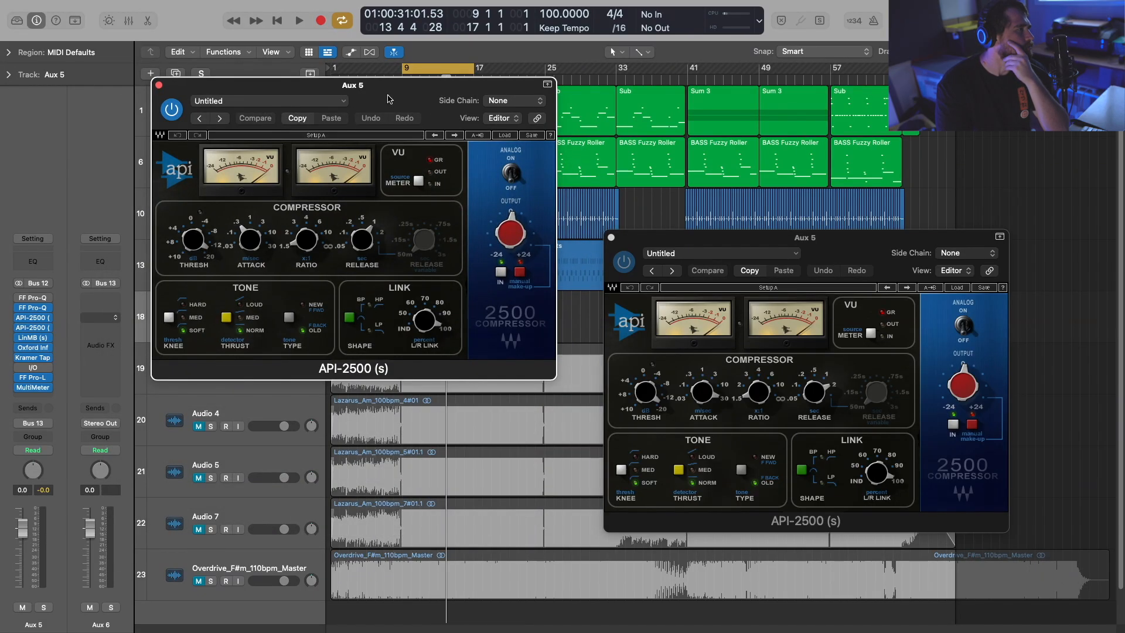
mouse_move(253, 237)
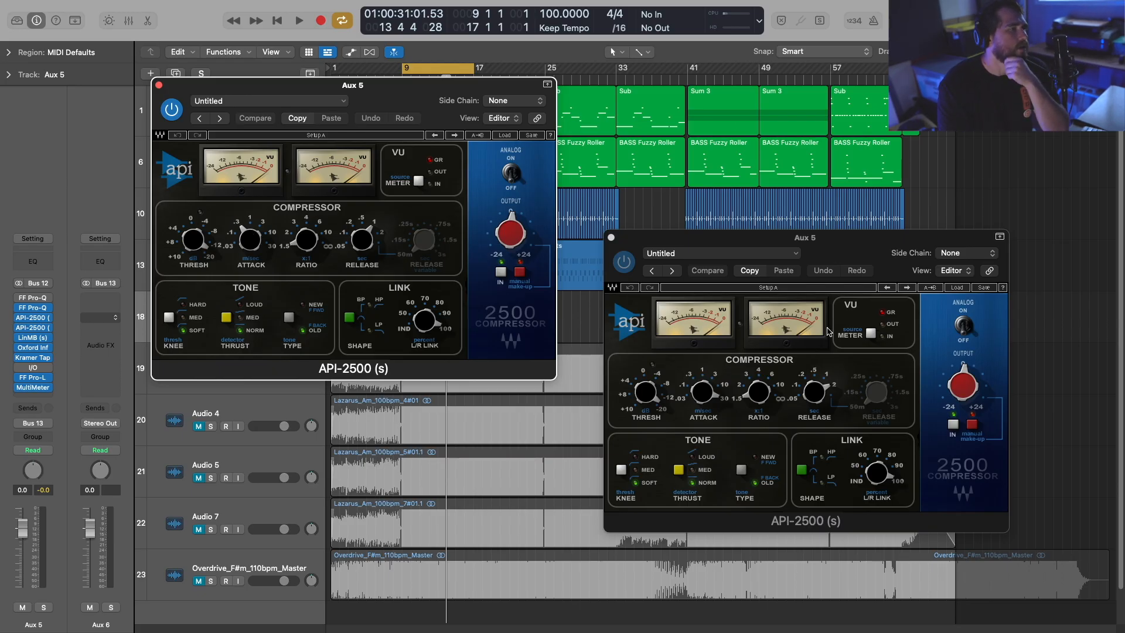
drag(840, 243, 795, 90)
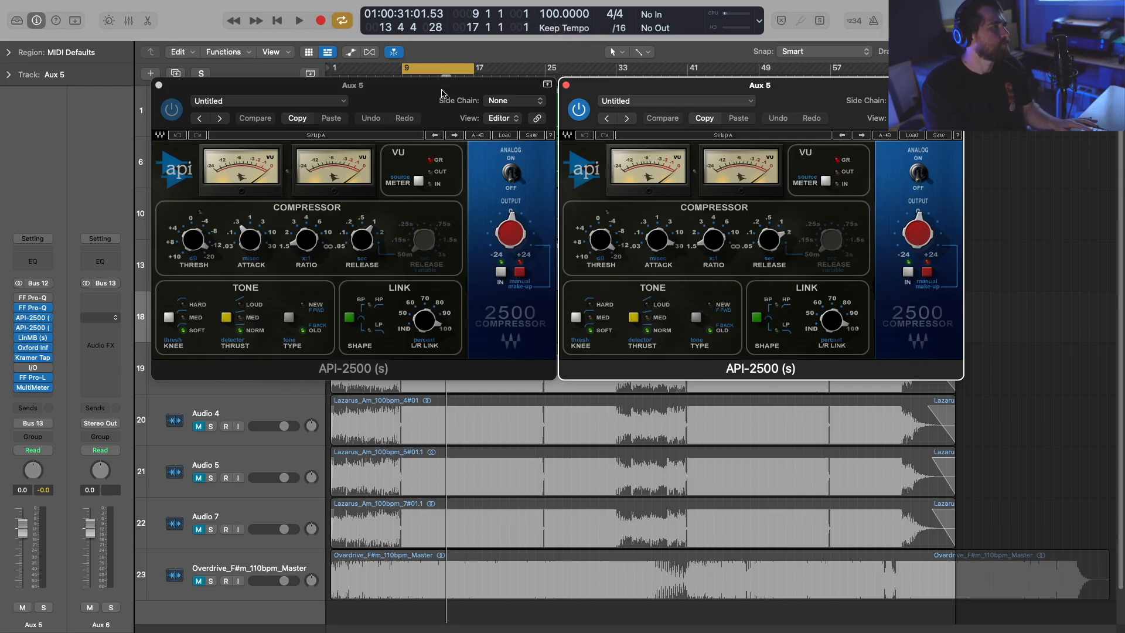
Step: Play the full mix from bar 9 to watch both API-2500 meters, and inspect the first compressor's attack and release
key(space)
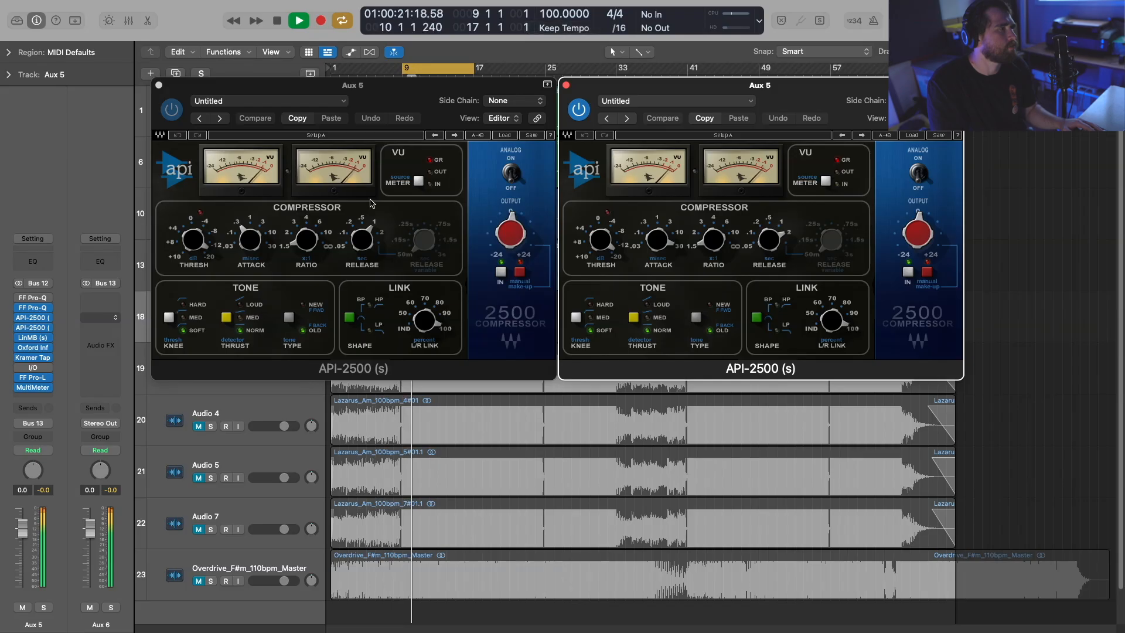
key(space)
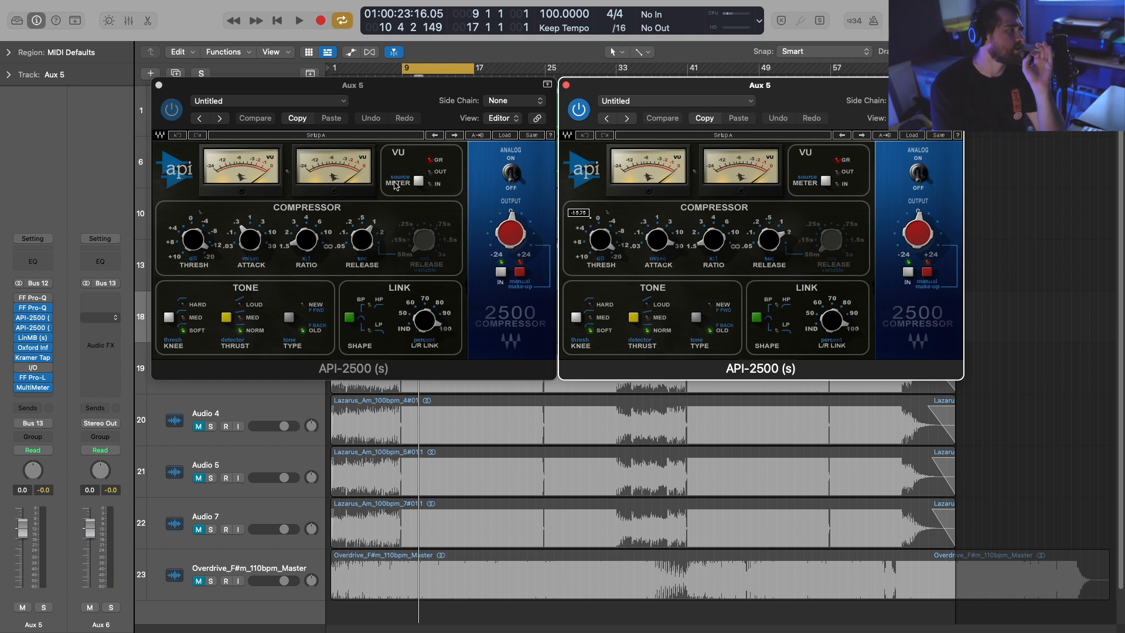
click(245, 244)
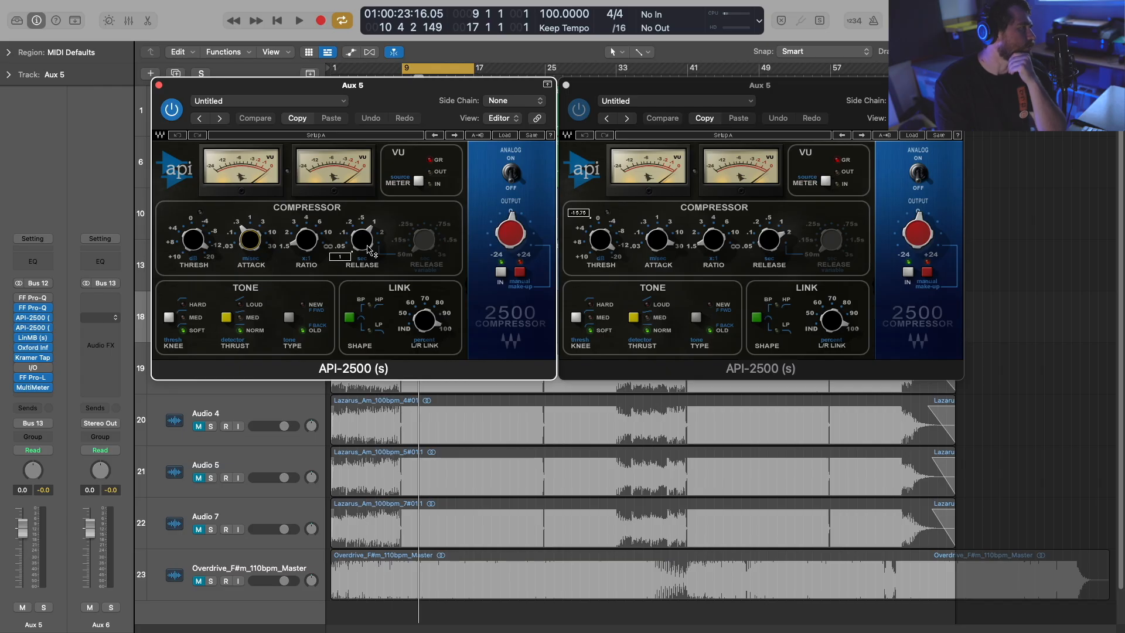
Step: Open Aux 5's LinMB multiband compressor and close both API-2500 windows
click(35, 341)
drag(445, 153, 487, 216)
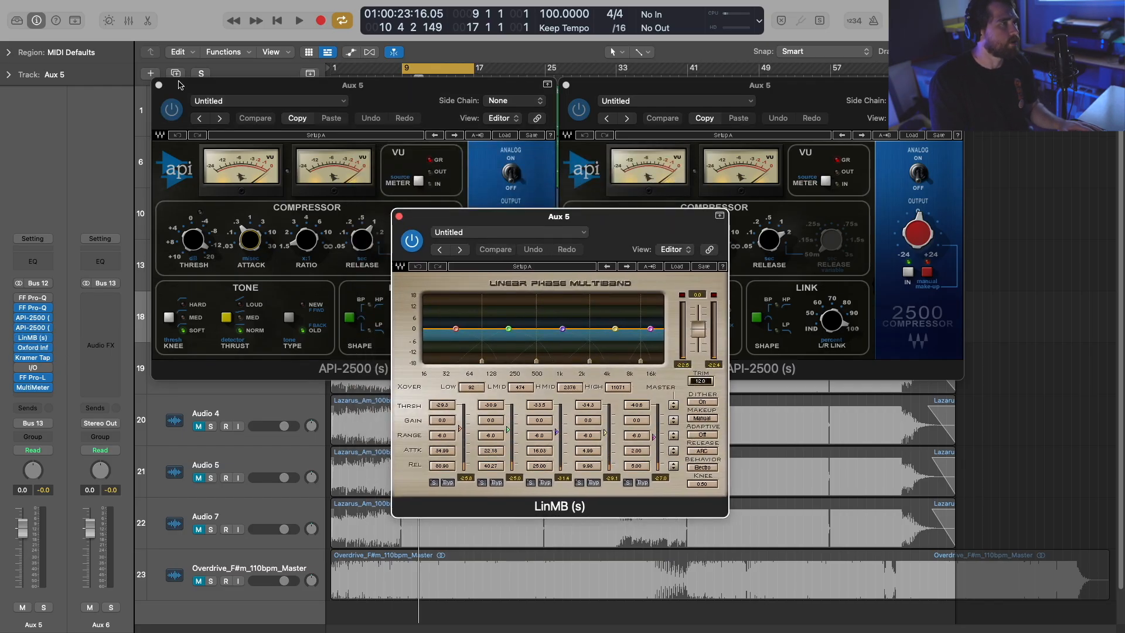
click(162, 87)
click(159, 85)
click(567, 90)
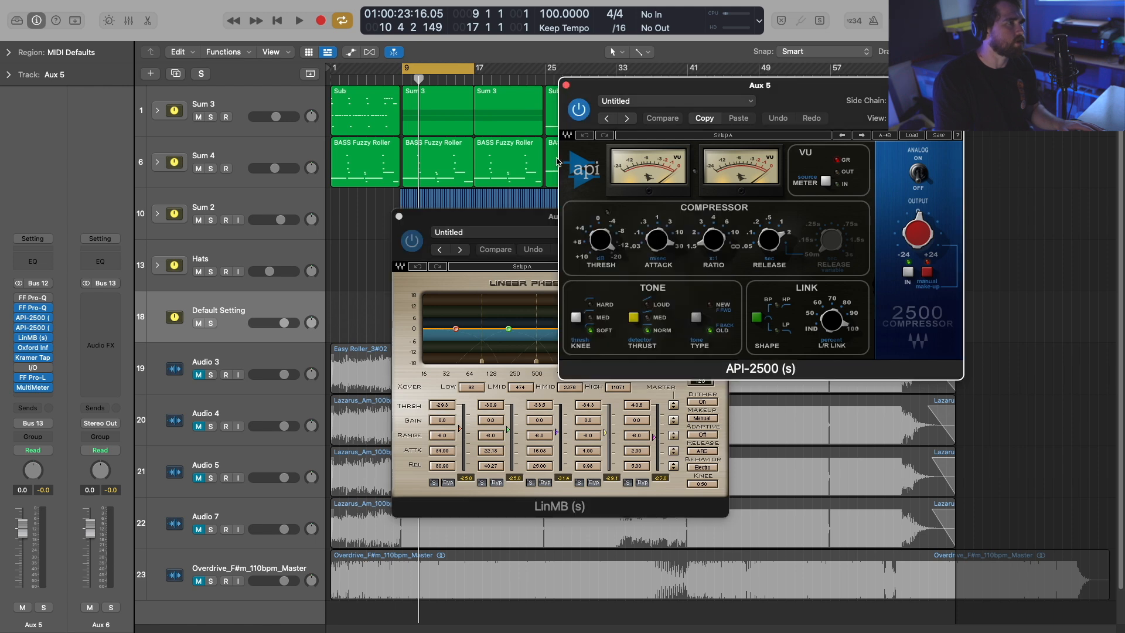
click(566, 86)
Step: Move the LinMB window clear of the track list and play from bar 9 to observe its bands working
drag(609, 233, 631, 214)
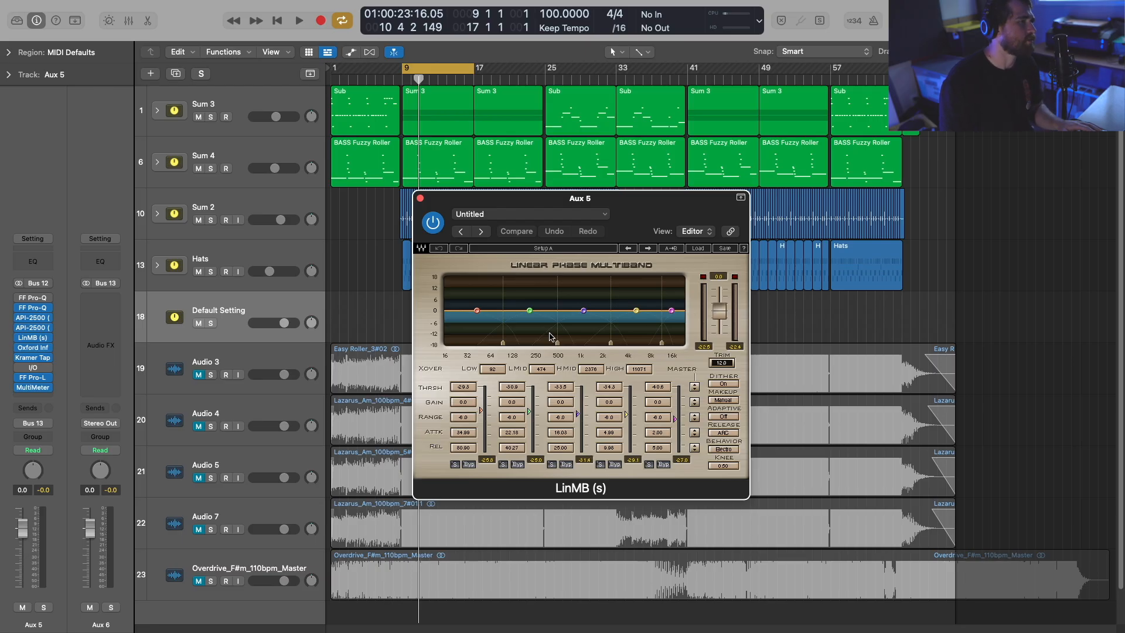
drag(634, 229, 728, 216)
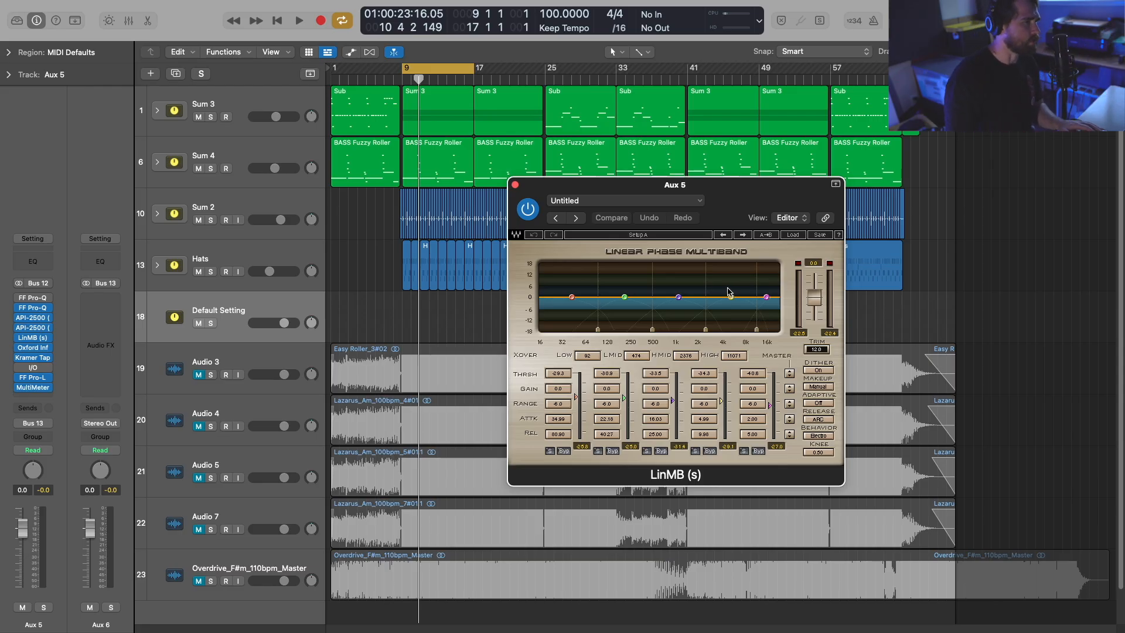
key(space)
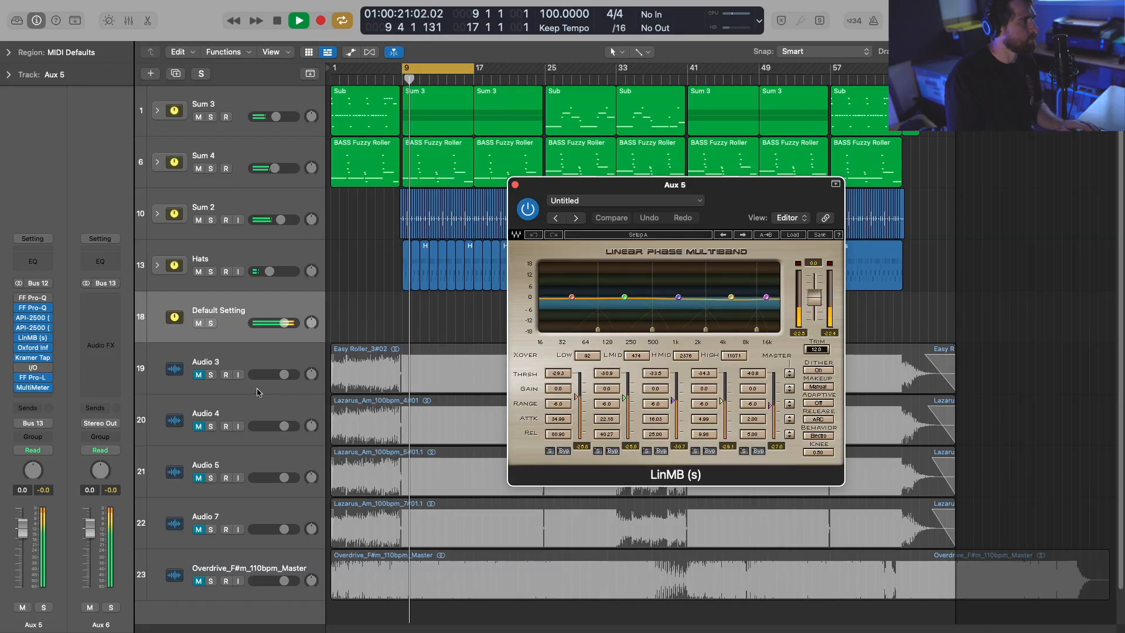
key(space)
Step: Open Aux 5's Oxford Inflator, compare it bypassed and enabled during playback from bar 9, and close its window
click(33, 348)
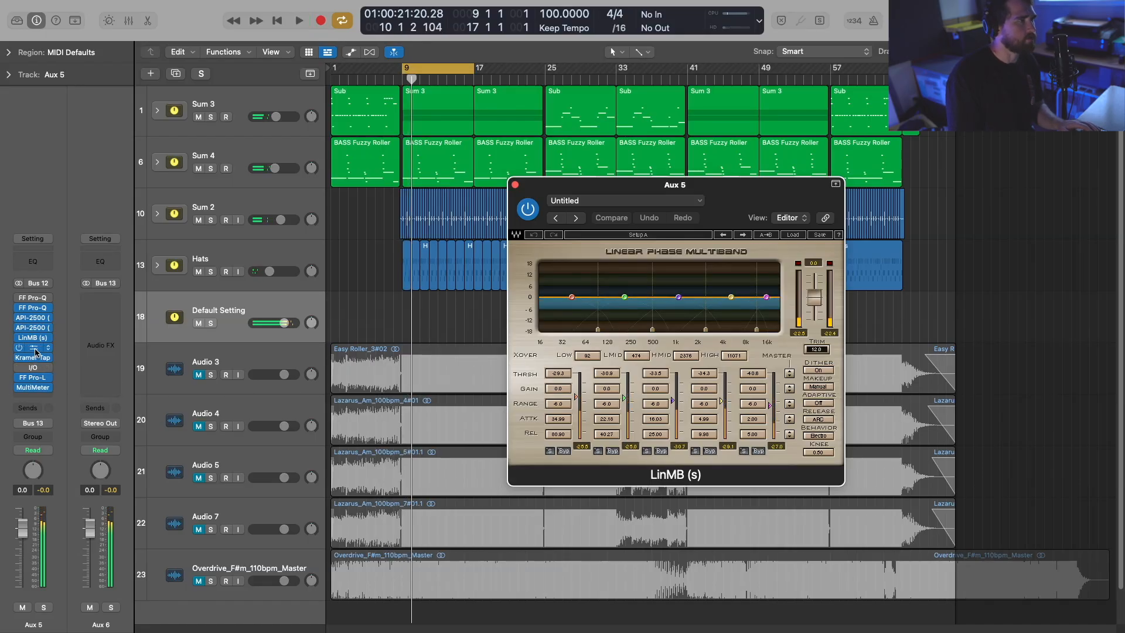
drag(526, 157, 525, 292)
click(373, 311)
key(space)
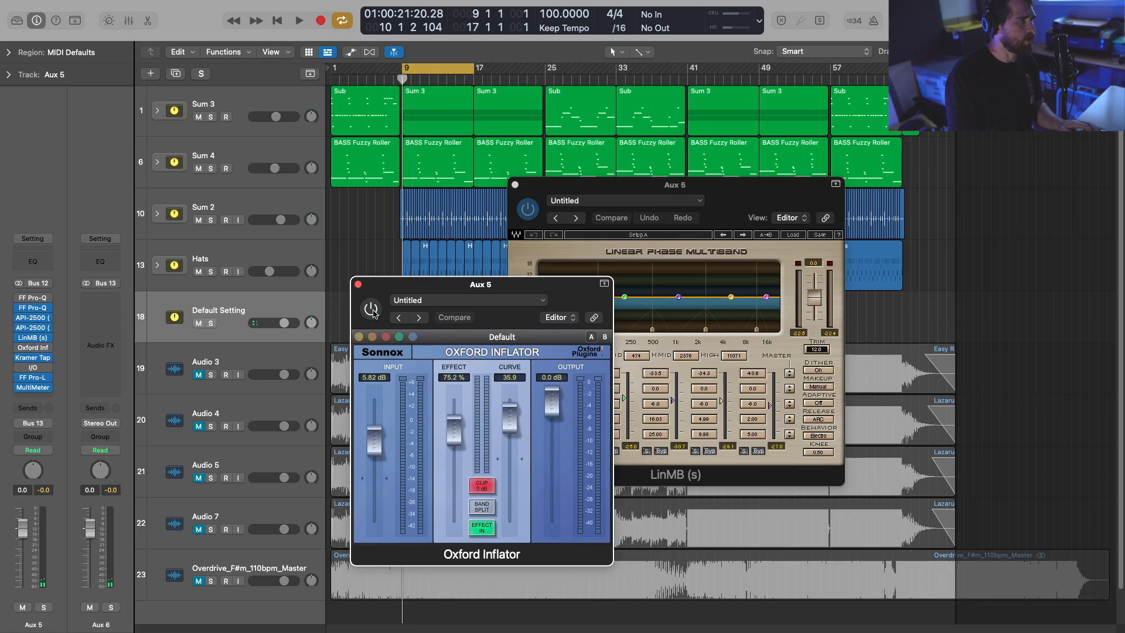
click(372, 311)
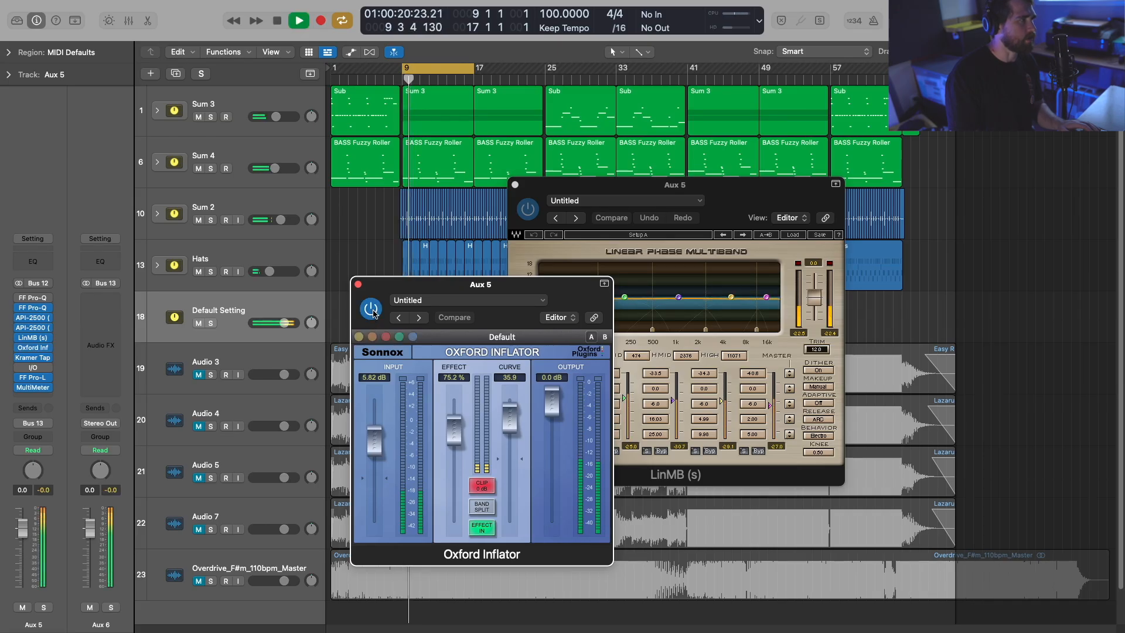
click(359, 285)
key(space)
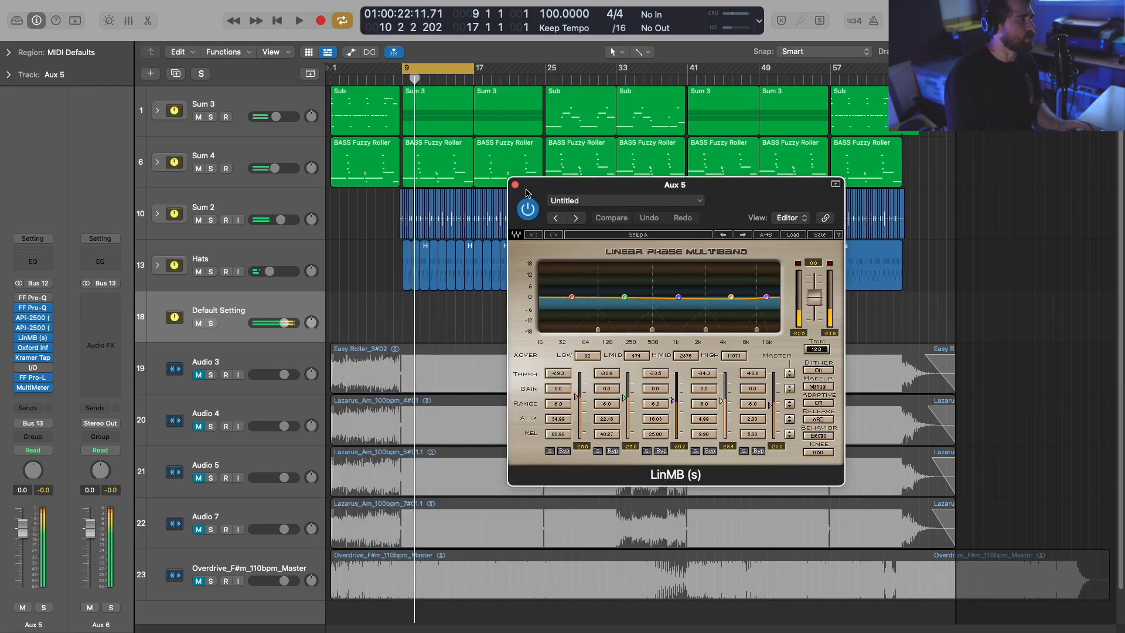
Step: Close LinMB, view Aux 5's Kramer Tape settings, start playback from bar 9 and close the tape plug-in
click(515, 185)
click(33, 358)
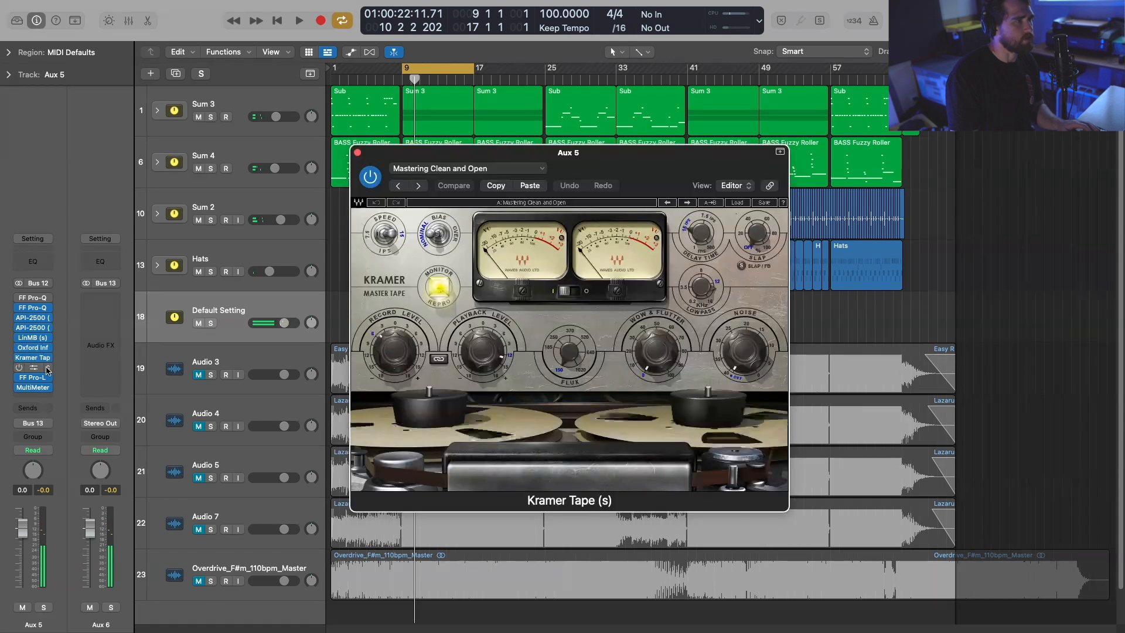
drag(645, 164, 791, 179)
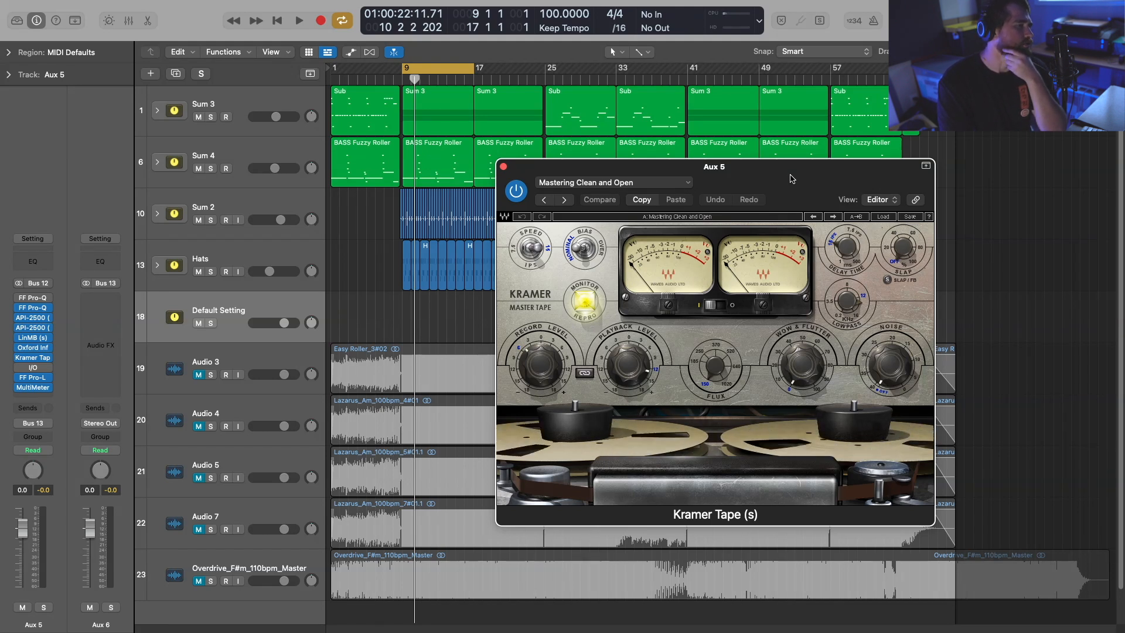
key(space)
click(503, 166)
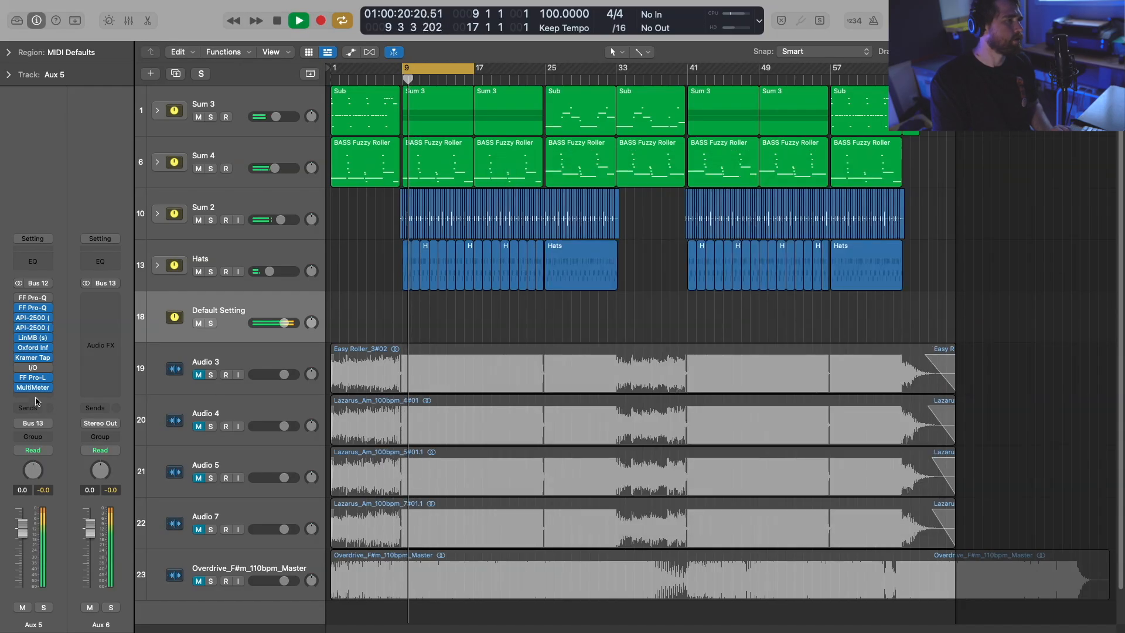
Step: Stop playback, view the FF Pro-L limiter on Aux 5 and close its window
key(space)
click(33, 377)
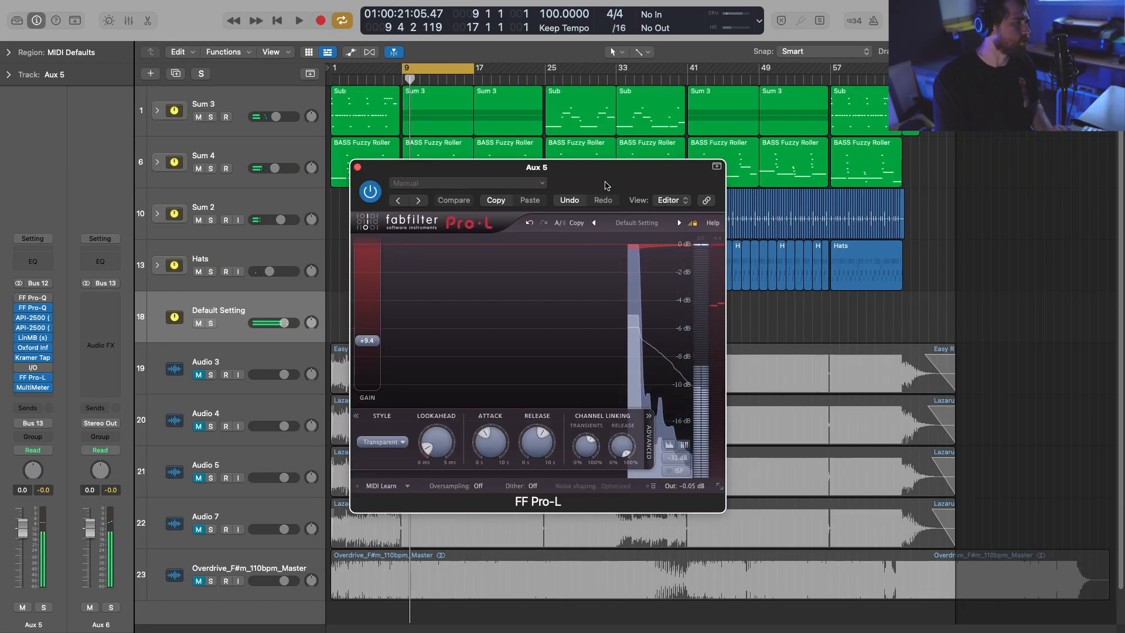
key(super+w)
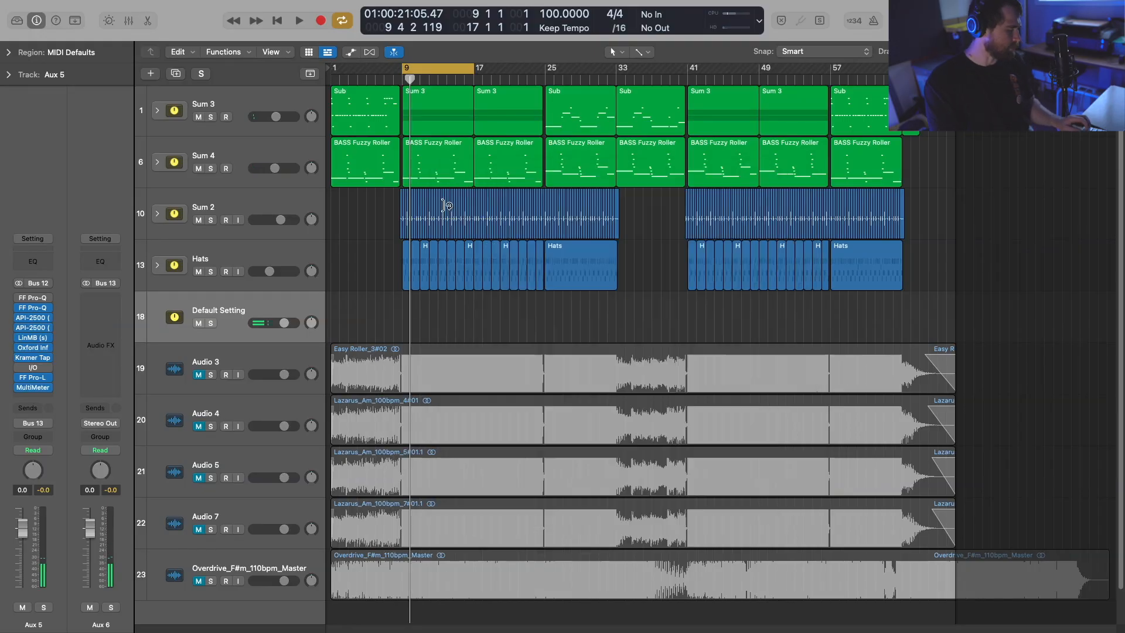